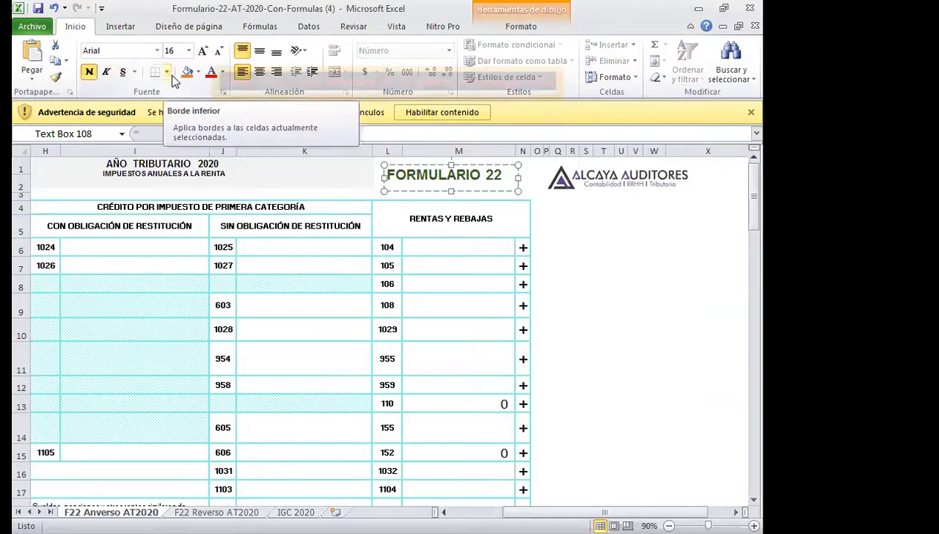
Fill the FORMULARIO 22 title box with orange, then scroll down toward row 88.
left_click(199, 72)
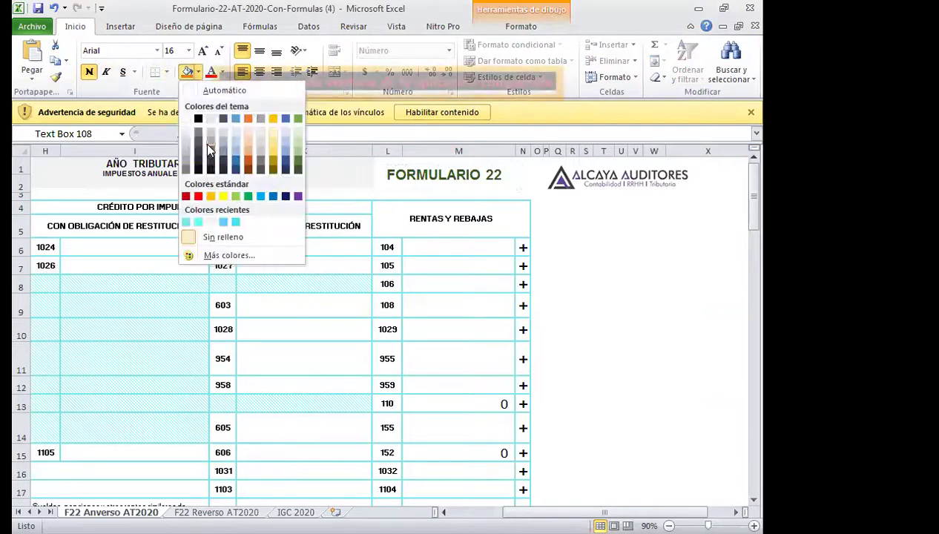
left_click(211, 196)
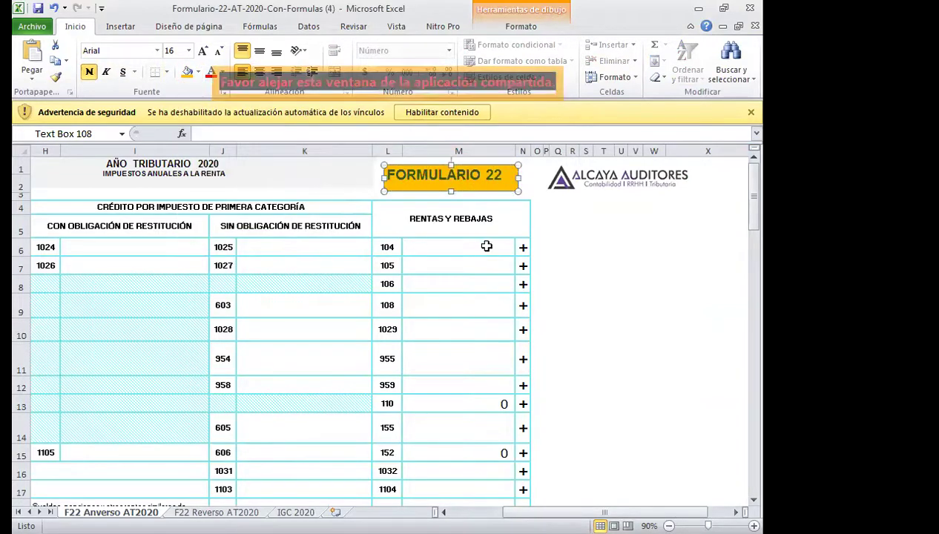
left_click(482, 246)
left_click(466, 184)
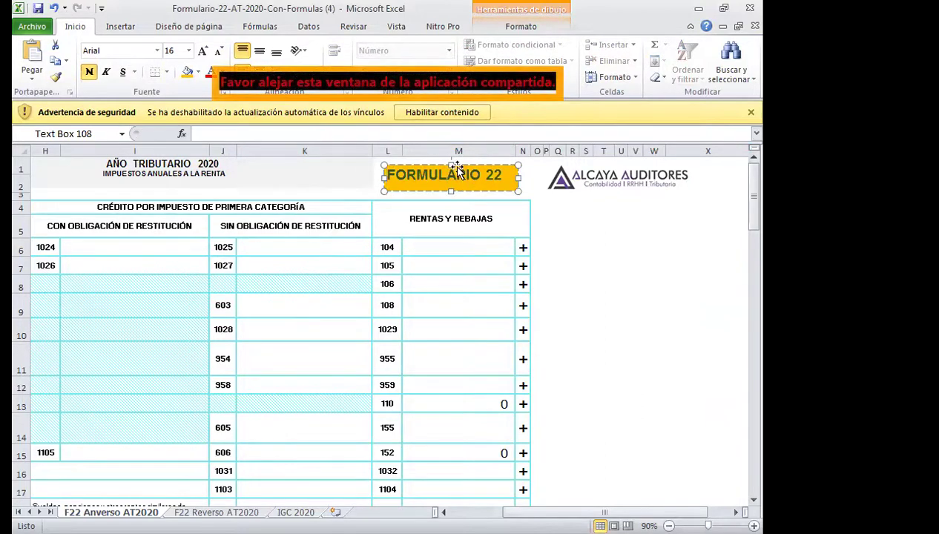
left_click(443, 511)
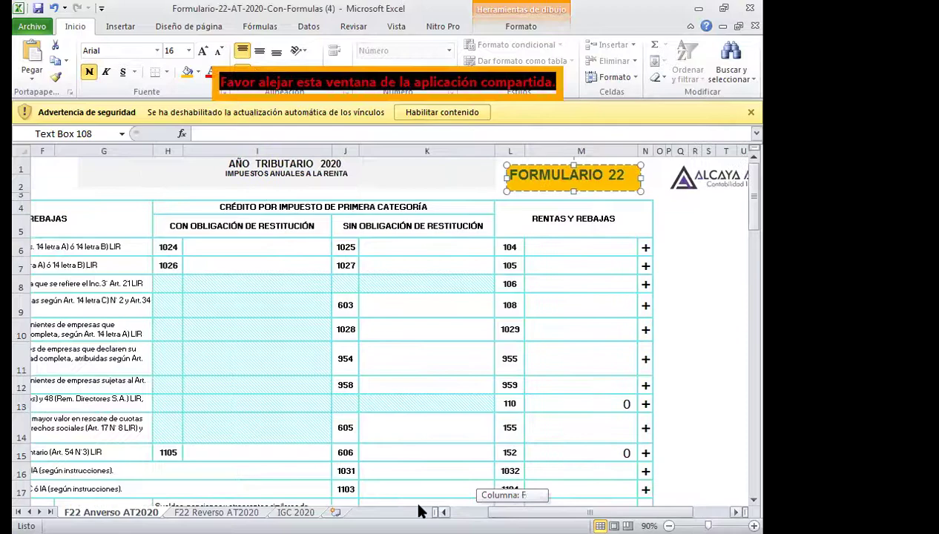
scroll(413, 334, "down", 20)
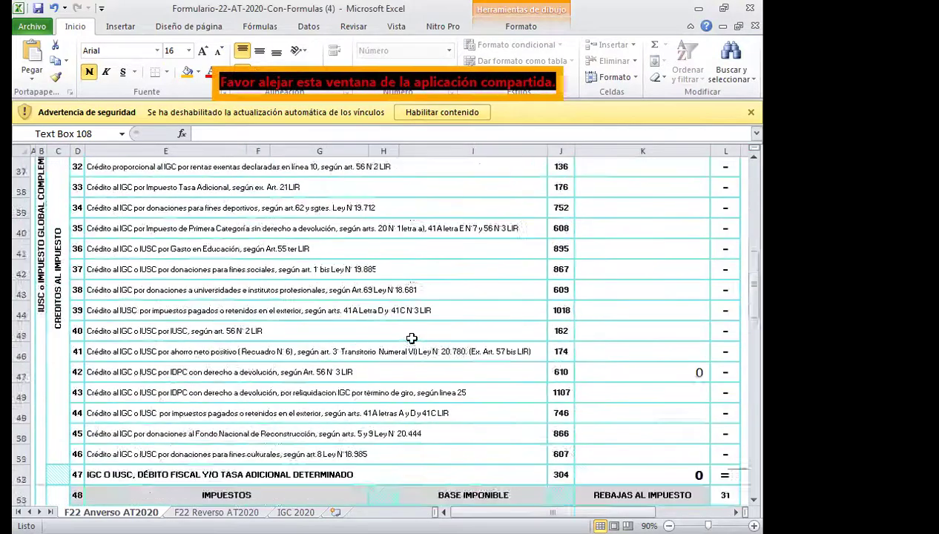
scroll(412, 339, "down", 8)
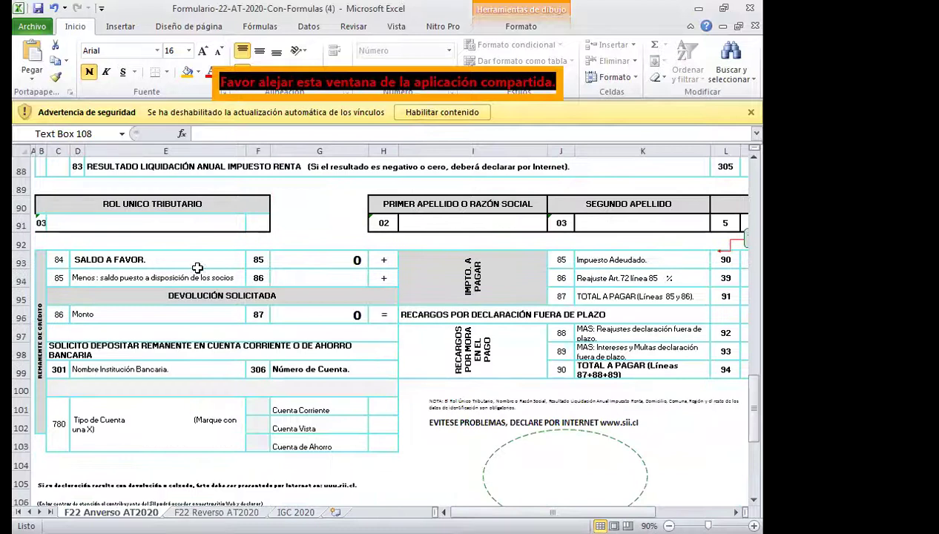
Enter the taxpayer's RUT in C91 and both surnames in I91 and K91.
left_click(151, 224)
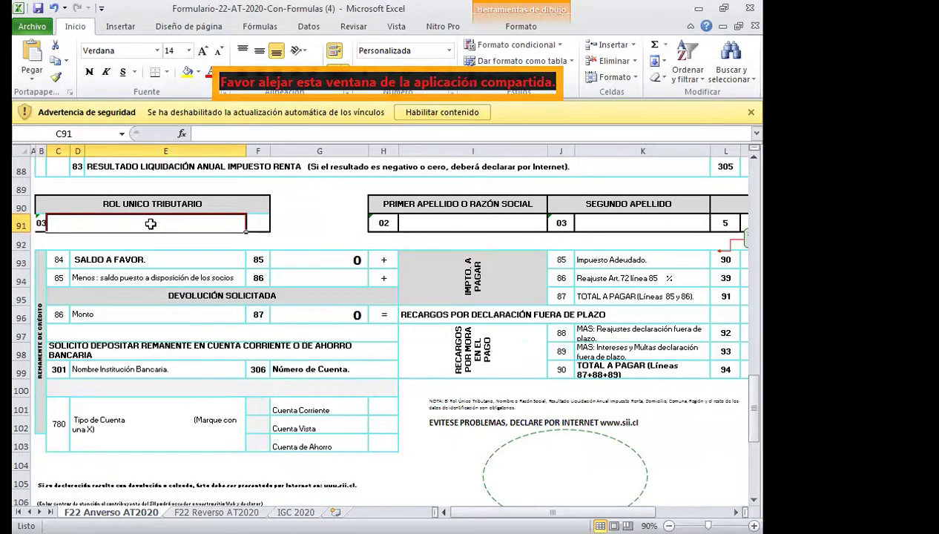
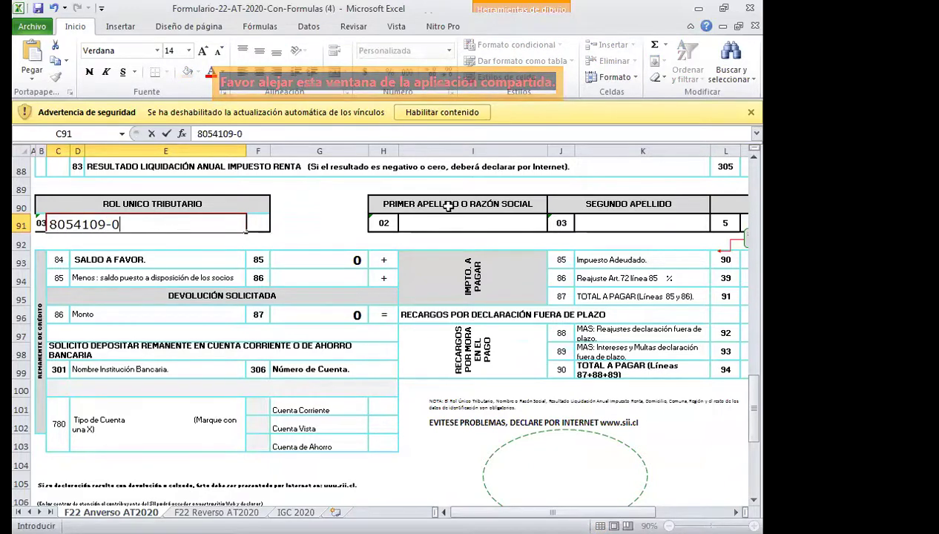
left_click(449, 222)
left_click(635, 220)
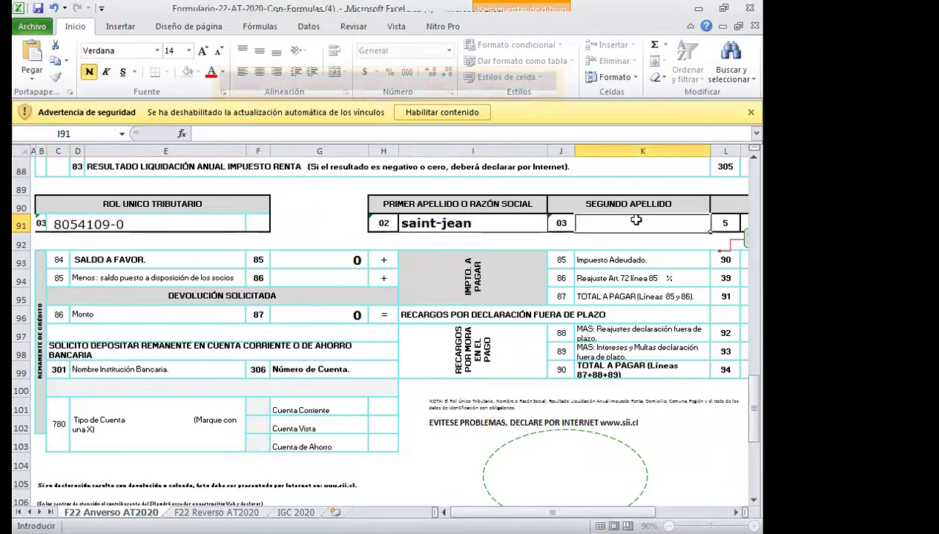
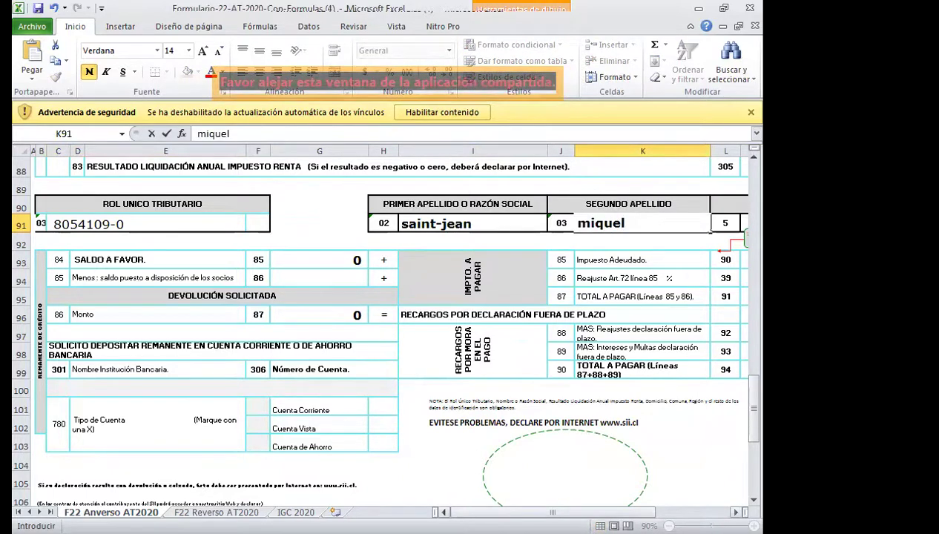
Enter the taxpayer's given name in M91.
scroll(333, 234, "right", 5)
left_click(245, 222)
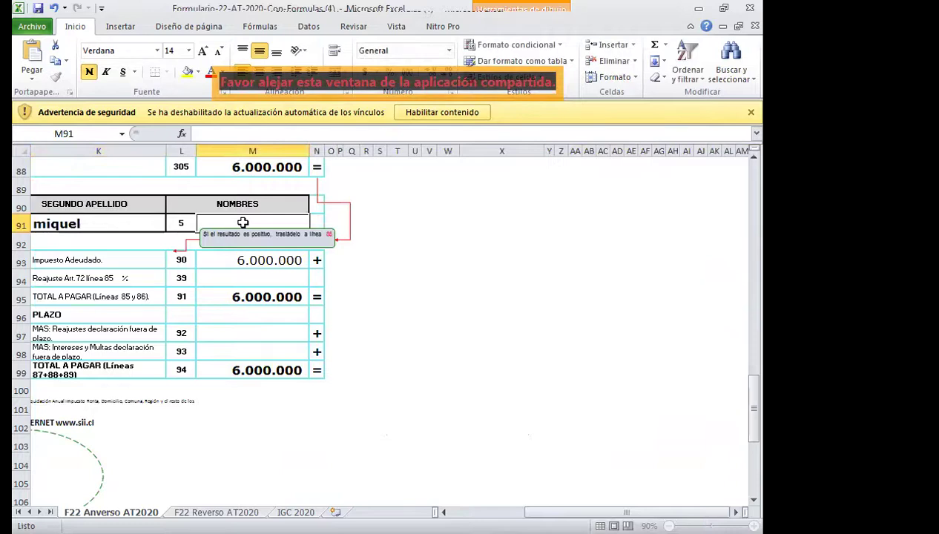
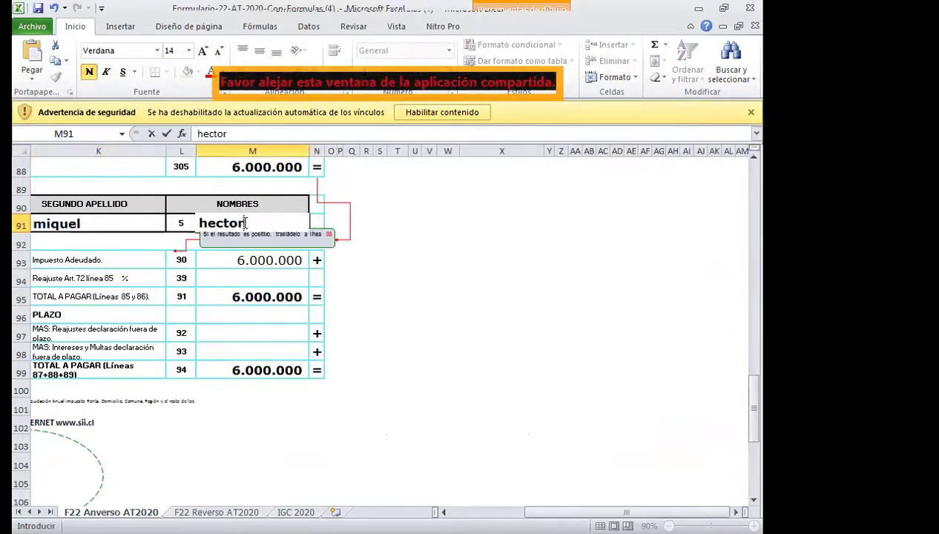
scroll(505, 408, "up", 10)
scroll(506, 408, "up", 15)
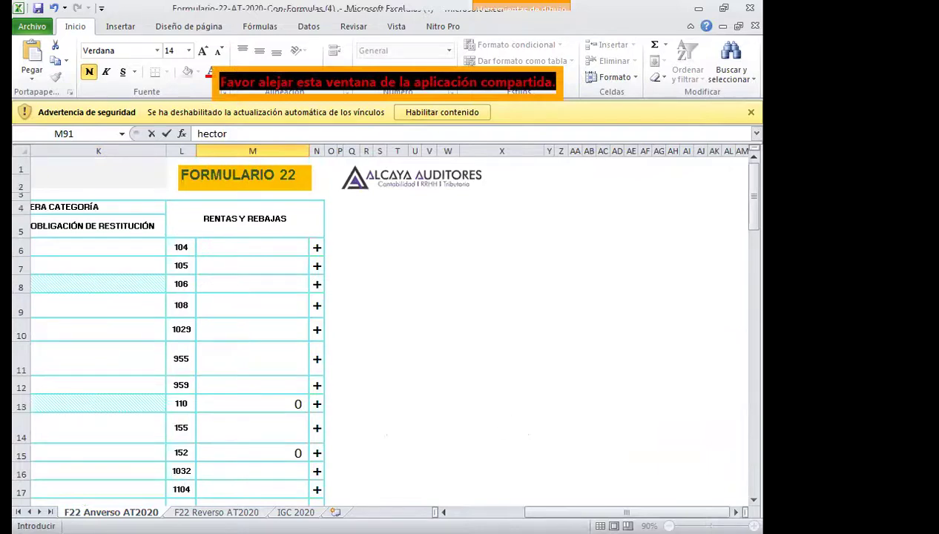
Commit the name and select line 49 across row 54 from D54 to K54.
scroll(505, 409, "left", 5)
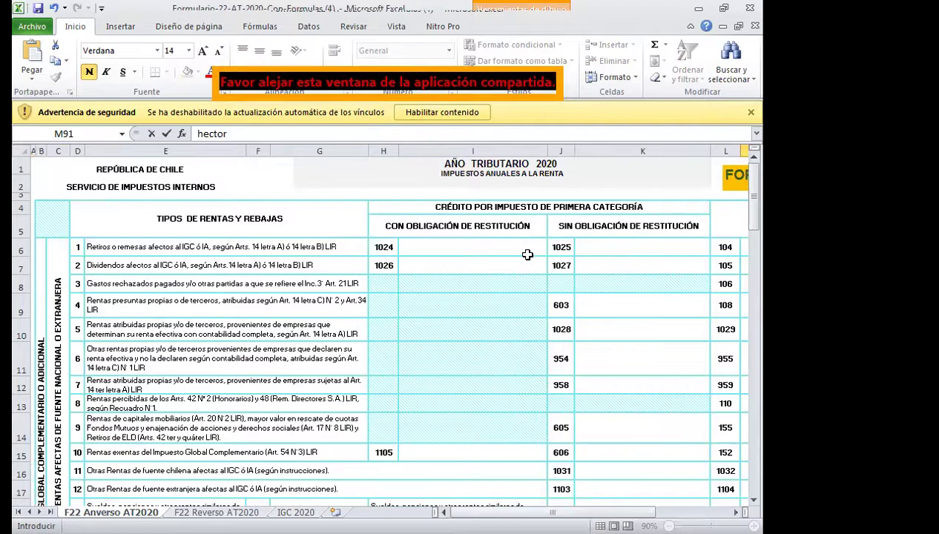
scroll(528, 254, "down", 6)
scroll(527, 255, "down", 10)
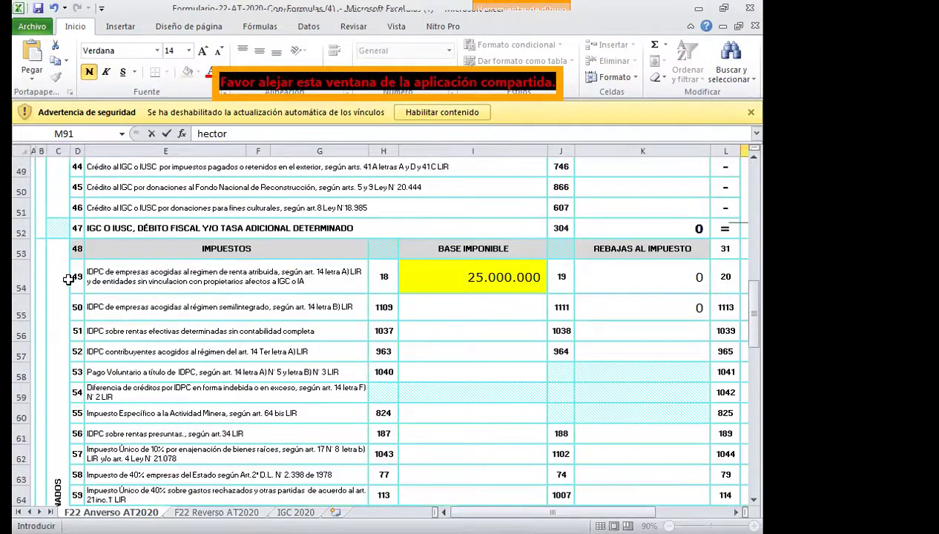
left_click(79, 277)
left_click_drag(78, 278, 615, 280)
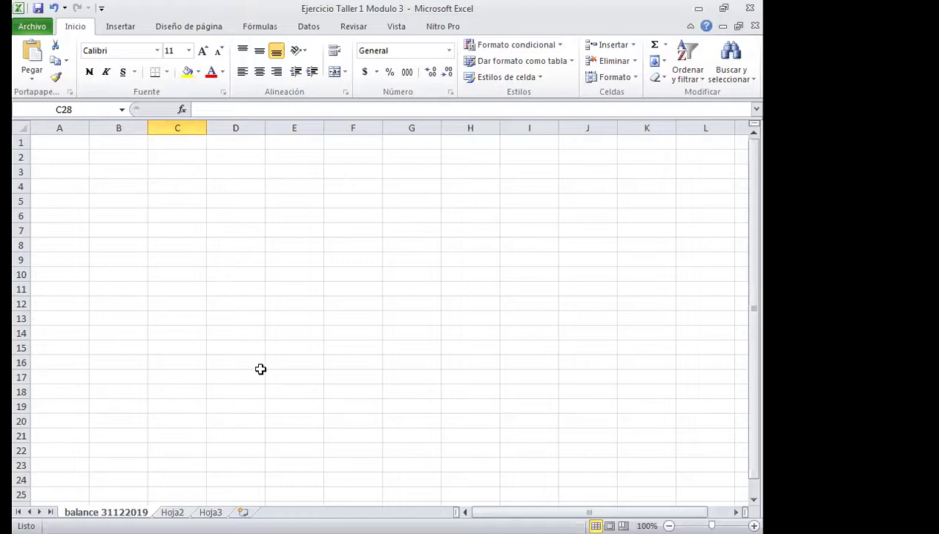
Close the empty Ejercicio Taller 1 Modulo 3 workbook.
left_click(289, 286)
scroll(289, 285, "down", 1)
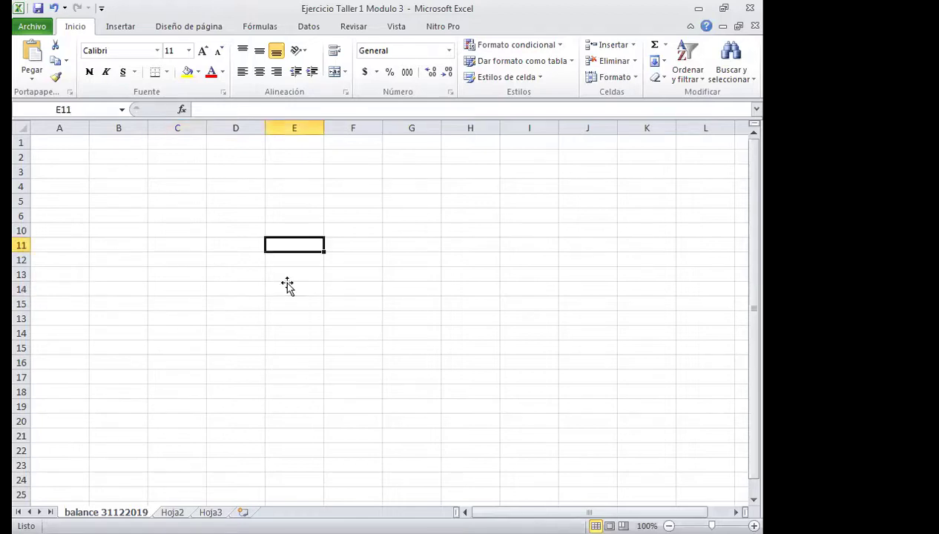
left_click(755, 26)
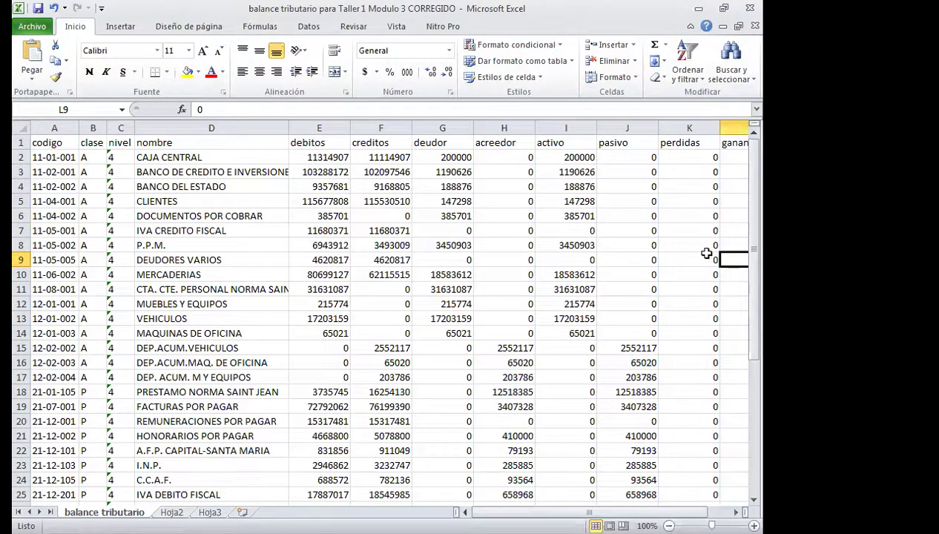
Format the E2:L43 amounts with Millares style and remove both decimal places.
left_click_drag(56, 142, 631, 506)
left_click_drag(654, 443, 430, 398)
scroll(351, 382, "up", 7)
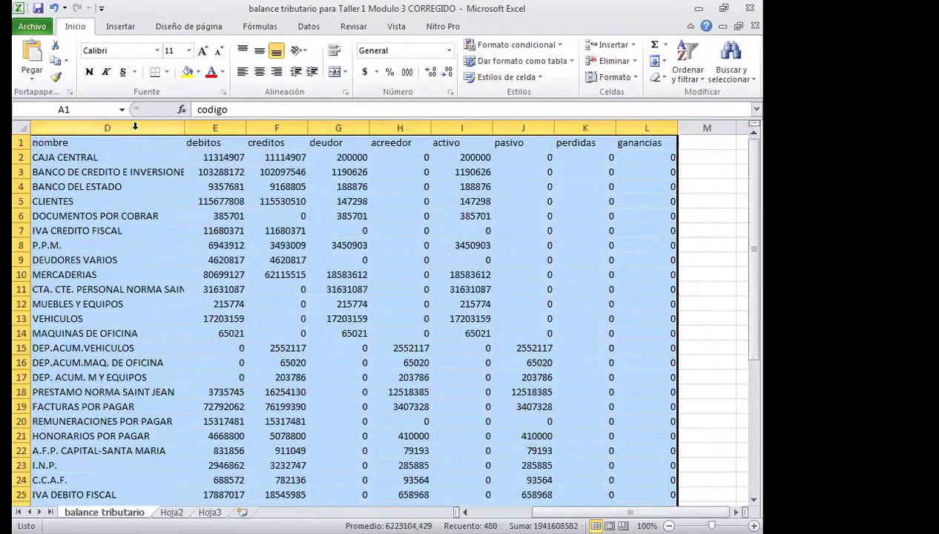
left_click_drag(205, 157, 293, 173)
left_click_drag(364, 178, 594, 490)
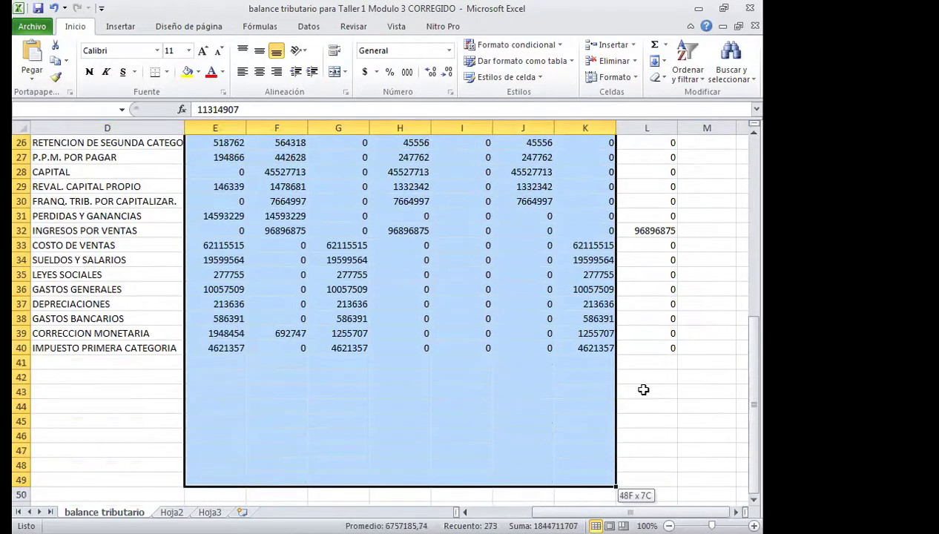
left_click_drag(643, 390, 644, 390)
left_click(408, 72)
left_click(430, 71)
left_click(430, 72)
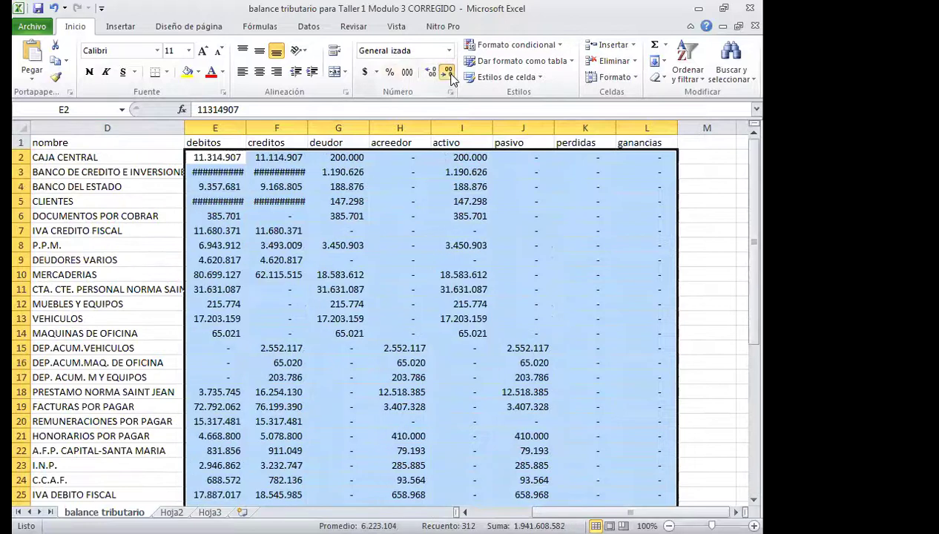
AutoFit the debitos and creditos columns E and F, then start a debitos total in E41.
double_click(247, 127)
double_click(310, 126)
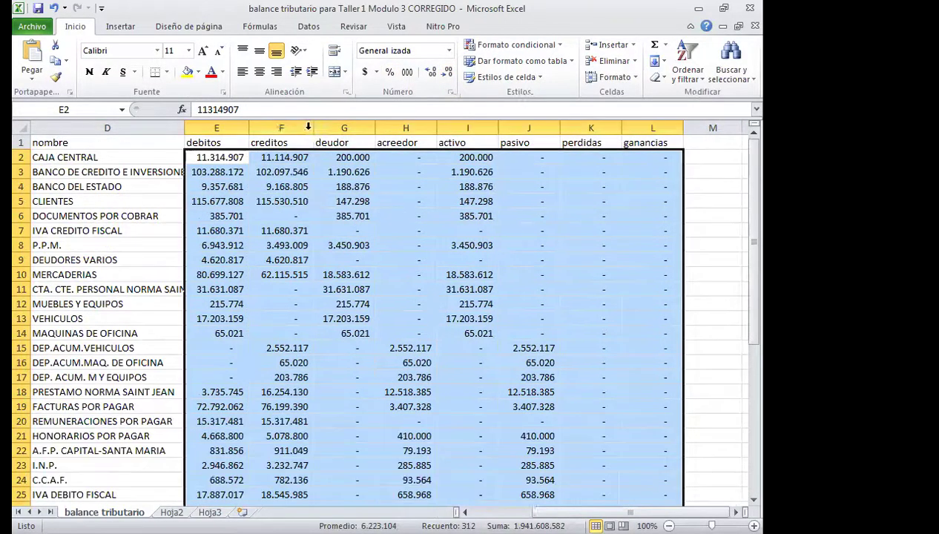
left_click(308, 126)
scroll(440, 257, "down", 8)
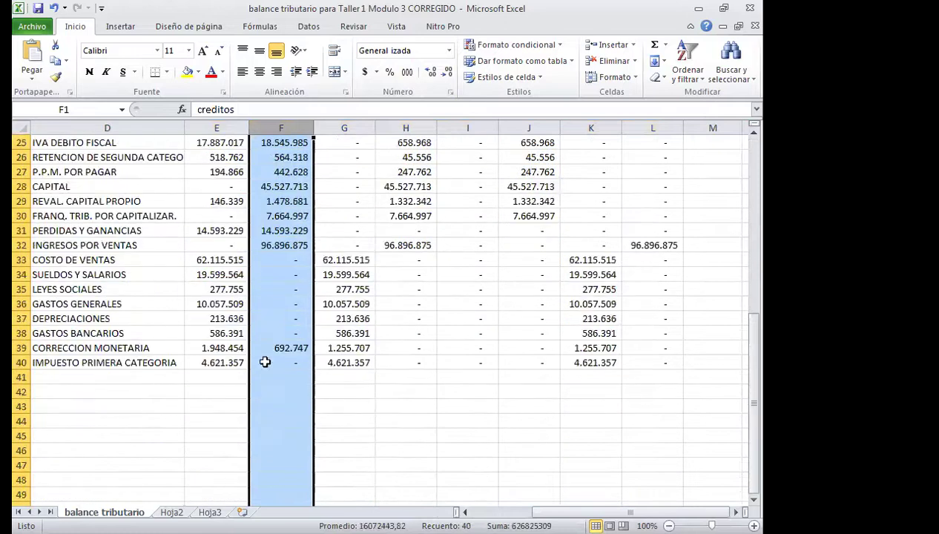
left_click(230, 376)
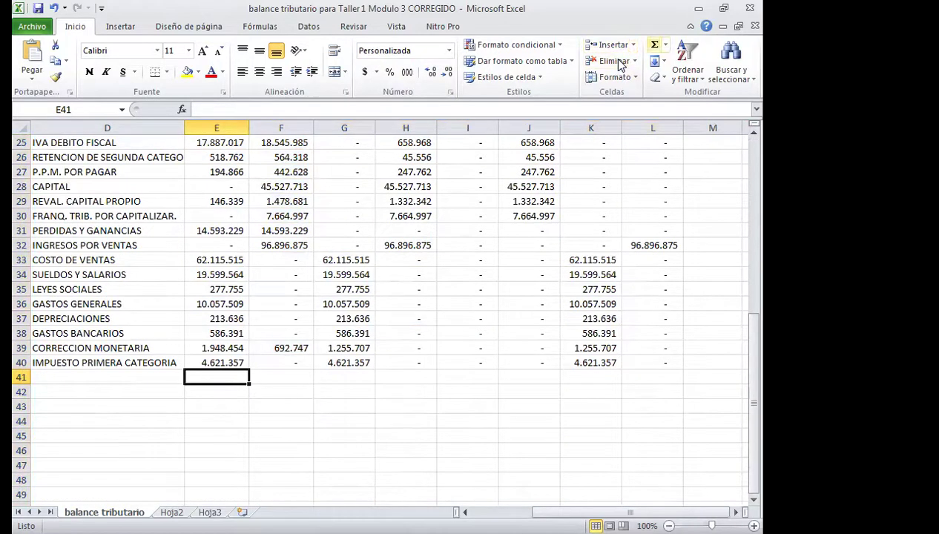
left_click(655, 45)
Confirm the E41 sum and copy it across F41:L41 to total every column.
key("Return")
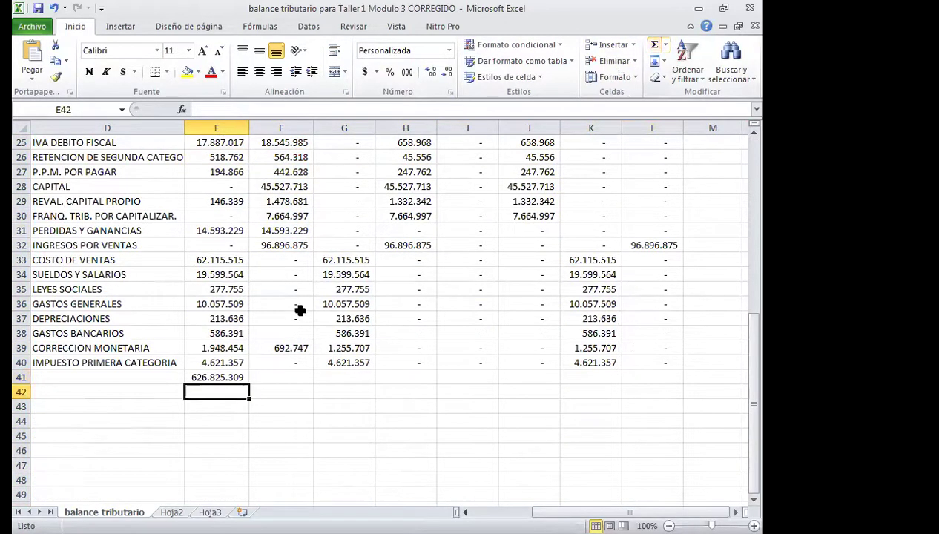
left_click(215, 378)
right_click(214, 378)
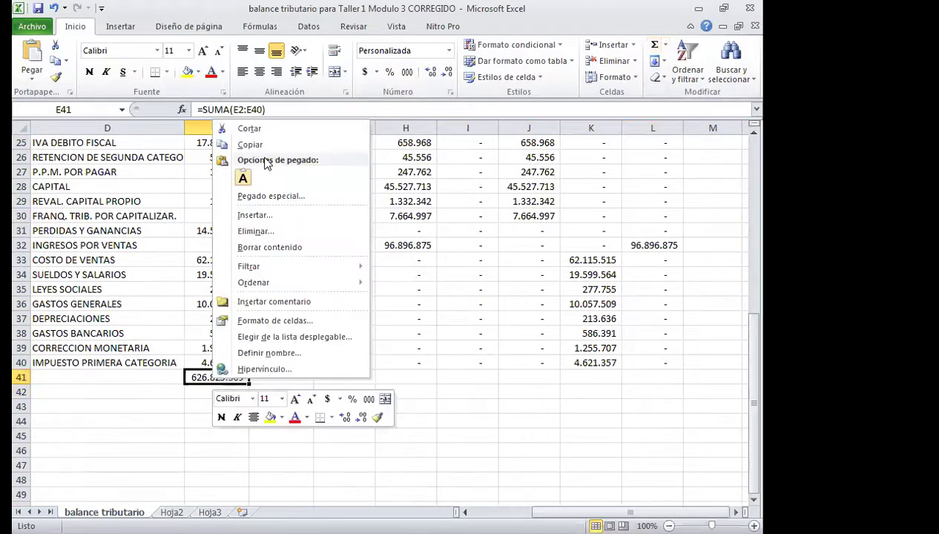
left_click(253, 146)
left_click_drag(297, 378, 651, 381)
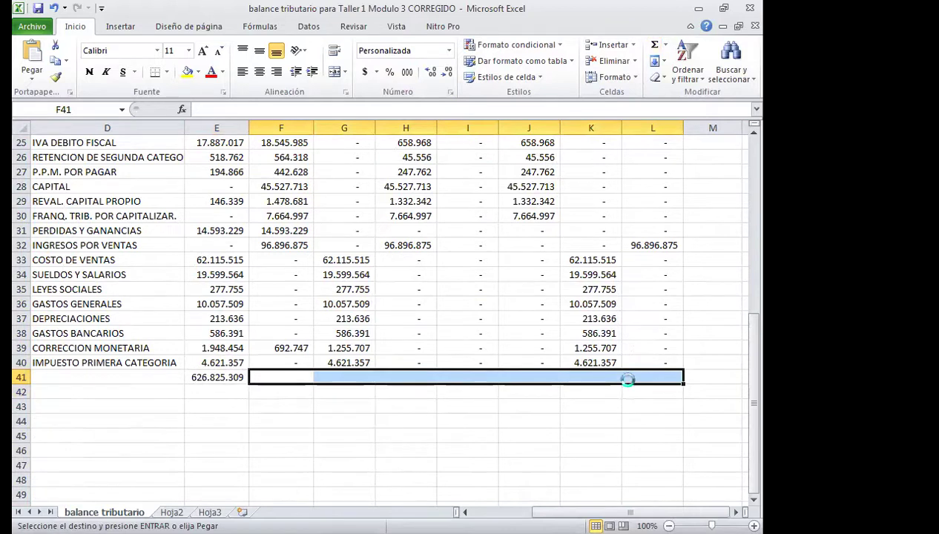
key("Return")
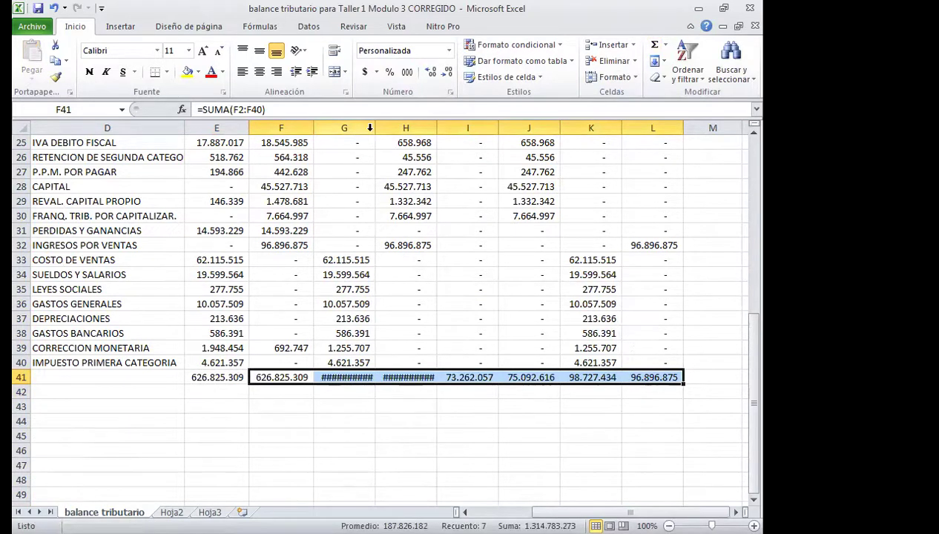
AutoFit columns G and H so their totals display.
double_click(374, 128)
double_click(438, 127)
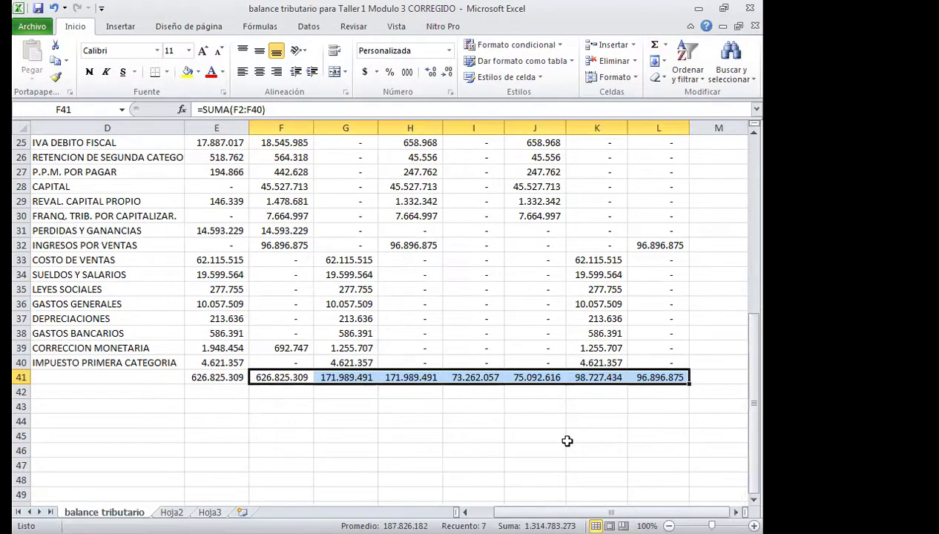
scroll(567, 441, "up", 8)
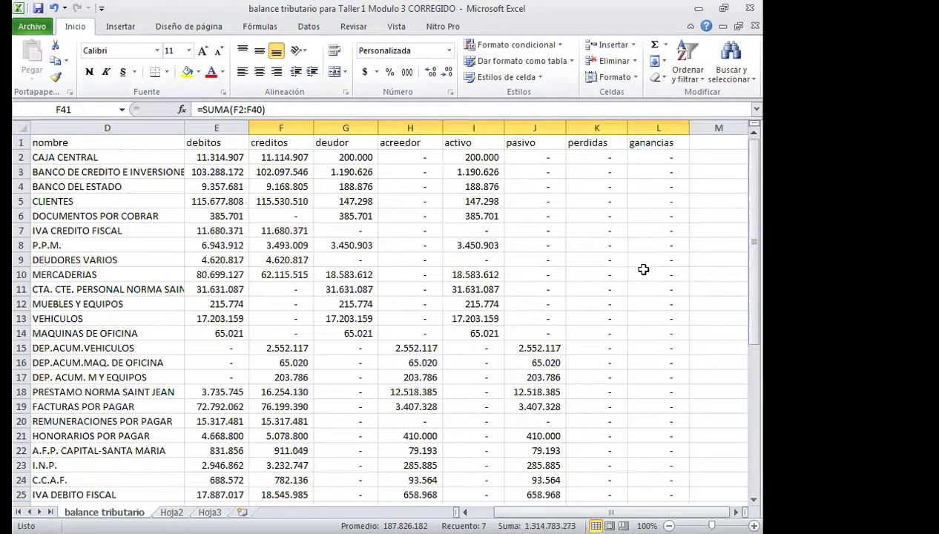
Check the perdidas and ganancias total formulas in K41 and L41.
left_click(600, 160)
scroll(598, 159, "down", 10)
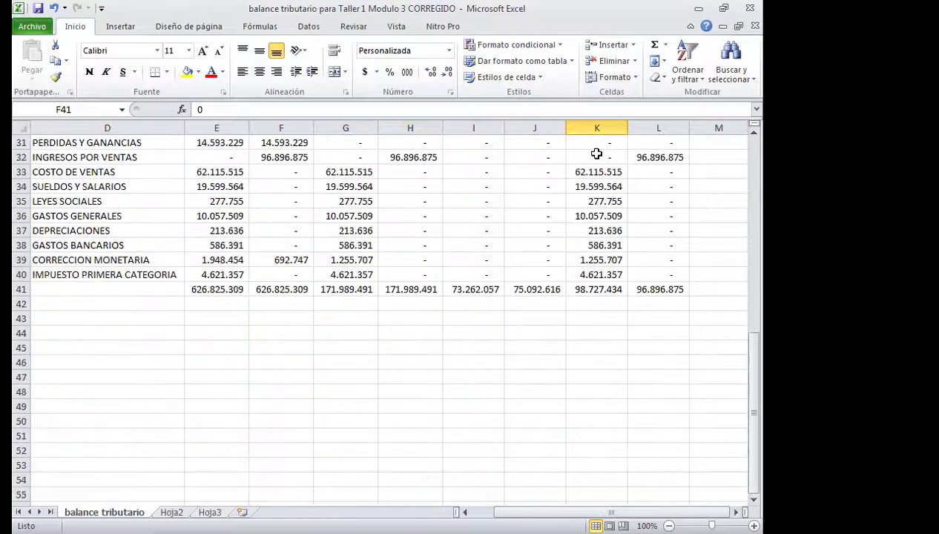
left_click(597, 291)
left_click(644, 291)
scroll(523, 309, "up", 10)
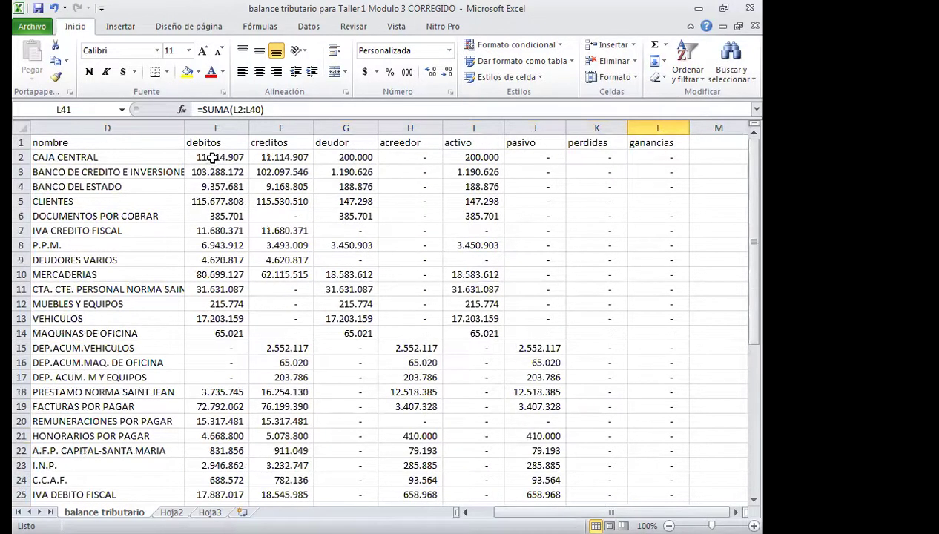
Freeze panes at E2 via Vista > Inmovilizar paneles.
left_click(209, 157)
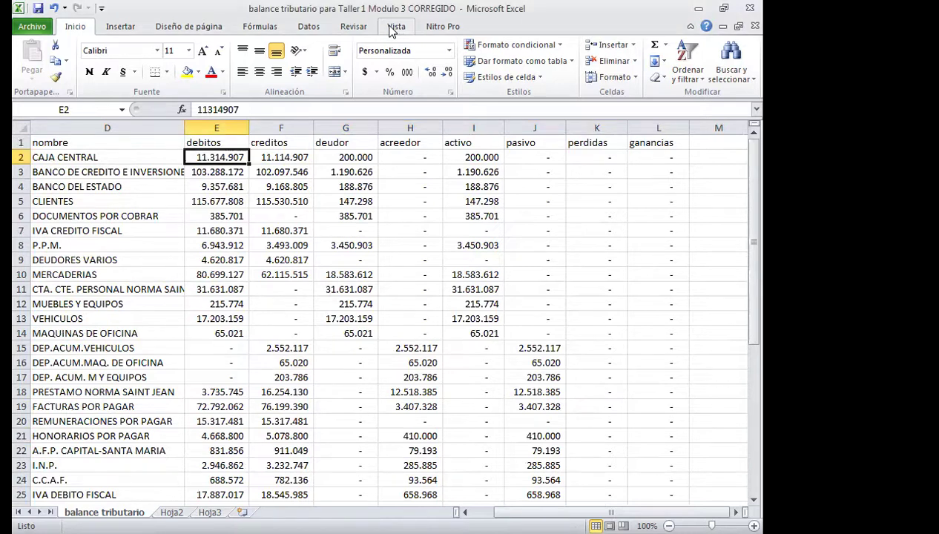
left_click(308, 27)
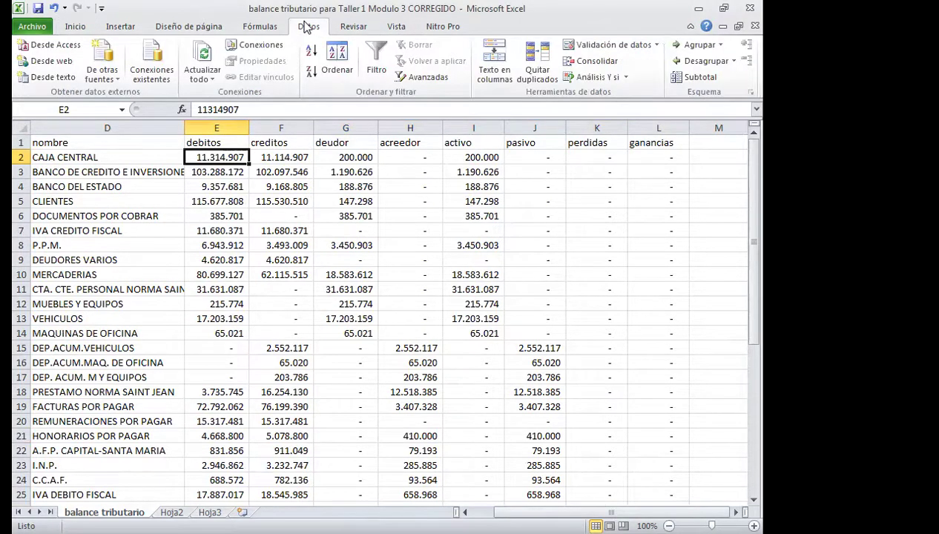
left_click(387, 30)
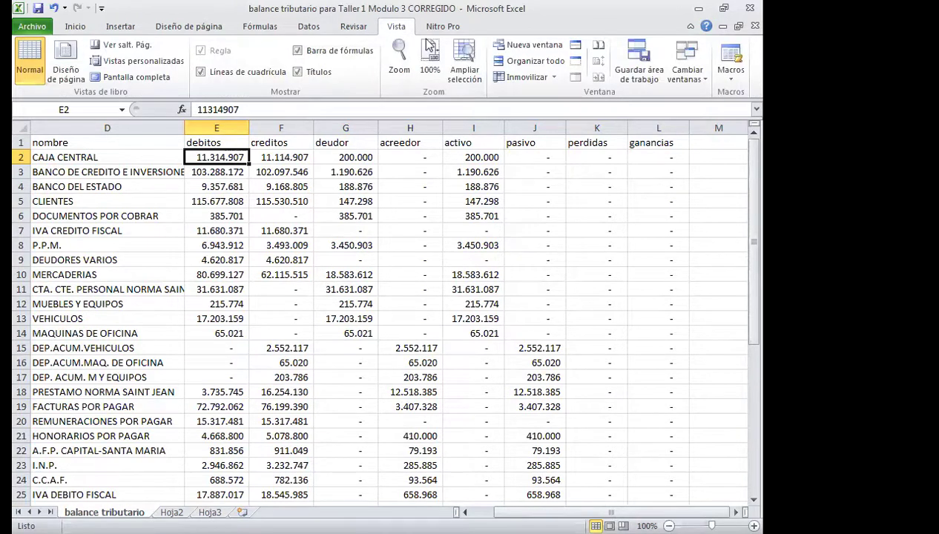
left_click(537, 79)
left_click(538, 92)
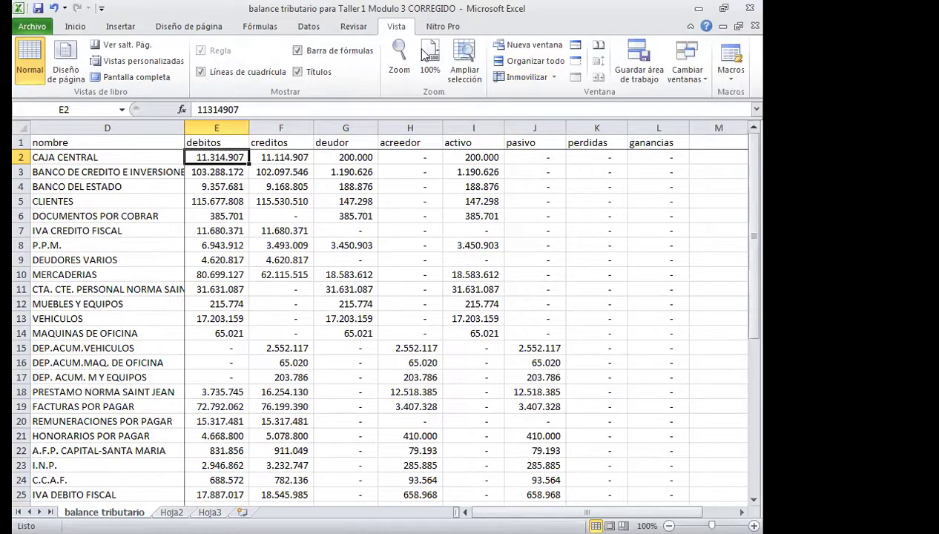
scroll(393, 268, "down", 11)
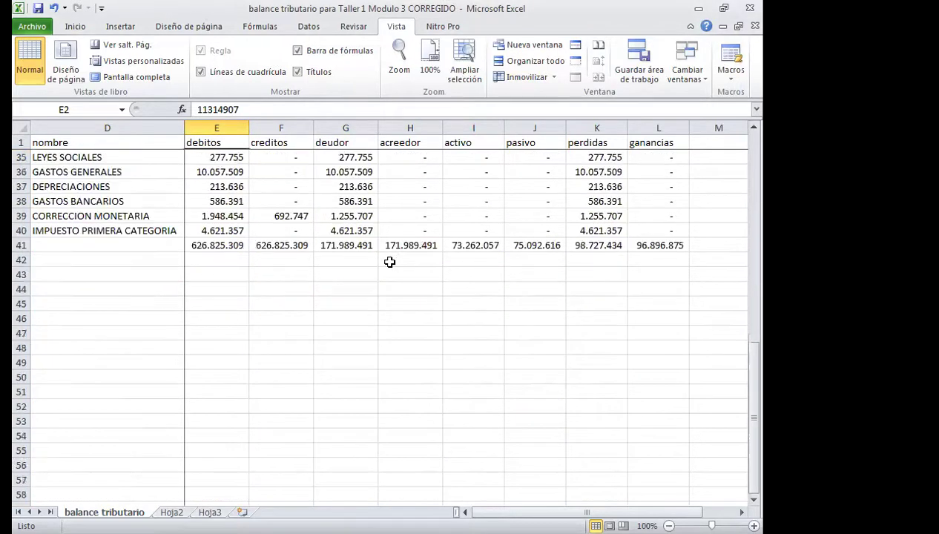
left_click(446, 242)
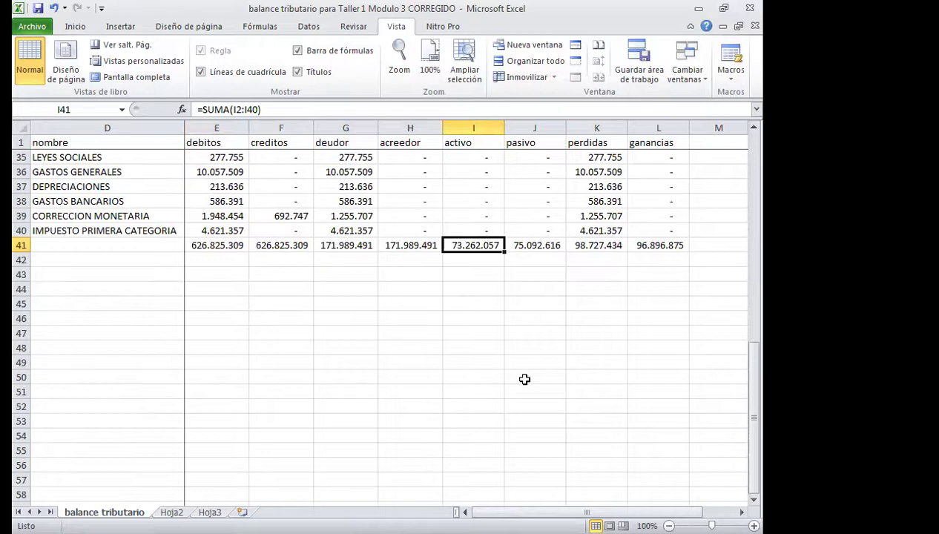
Label D42 as 'resultado', fixing the misspelling.
left_click(530, 243)
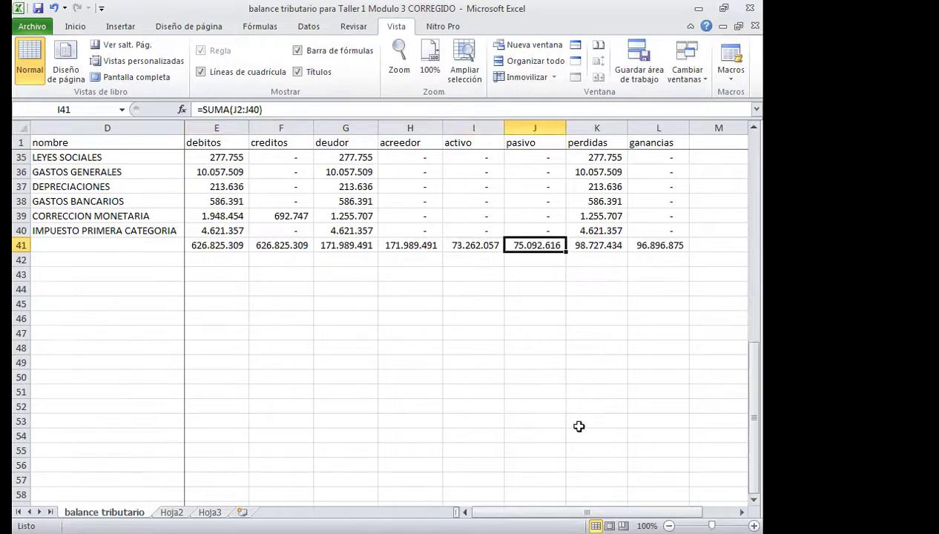
left_click(163, 261)
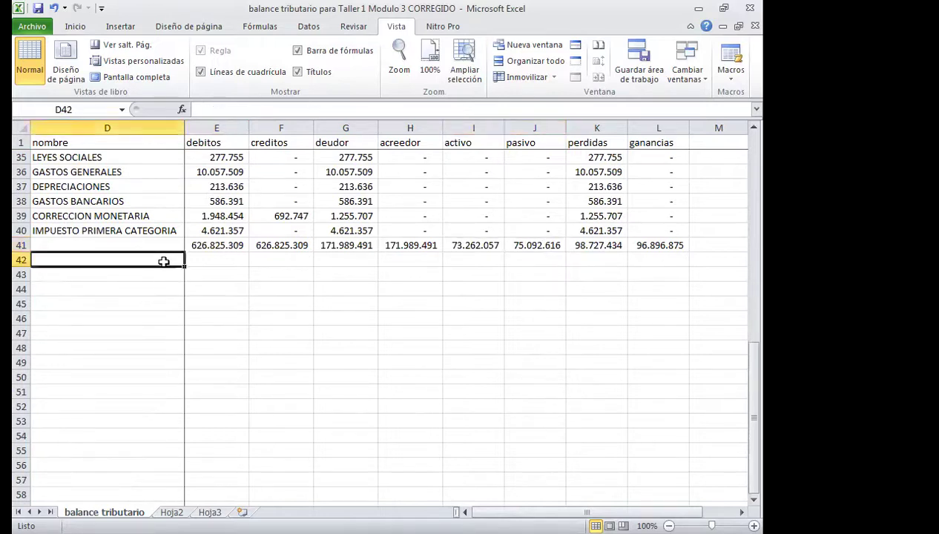
type("resu")
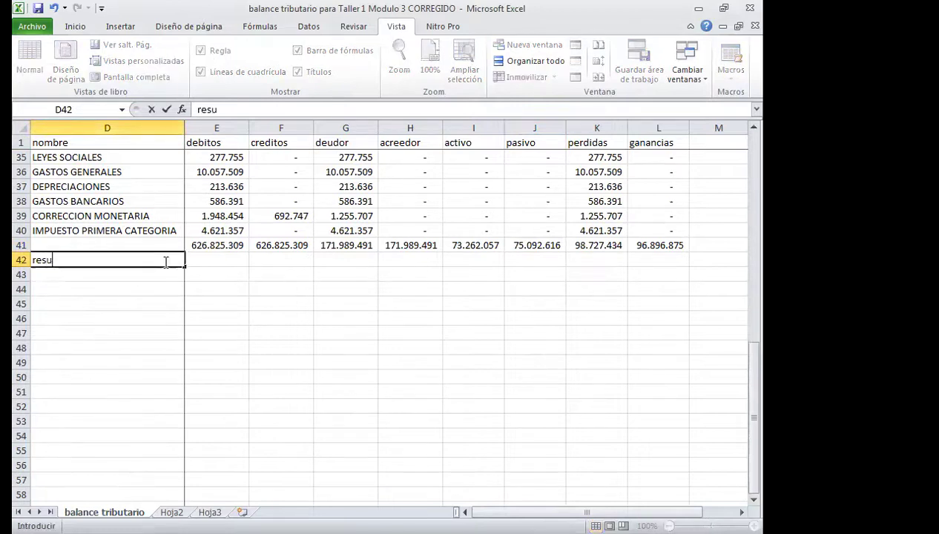
type("latdo")
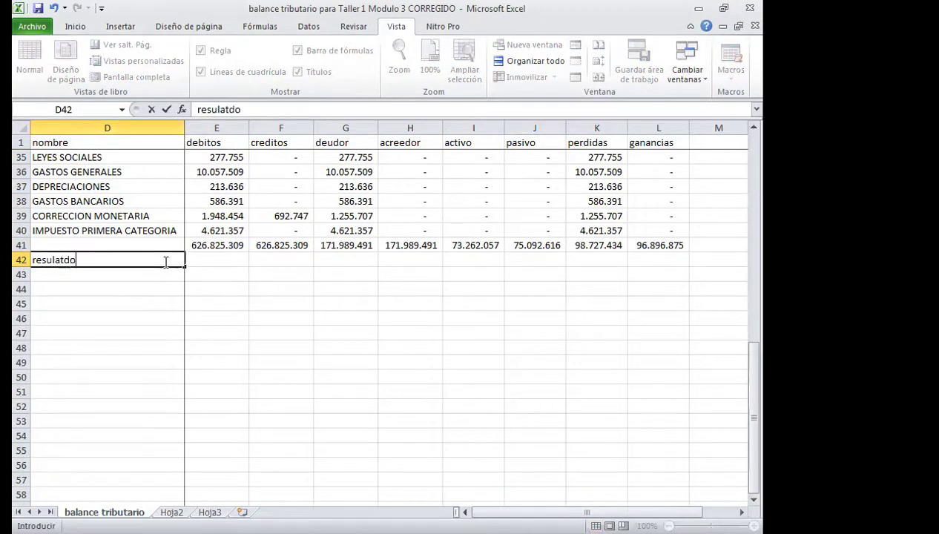
key("BackSpace")
key("BackSpace")
key("BackSpace")
key("BackSpace")
type("tado")
key("Tab")
Enter =+J41-I41 in I42 to get the activo result.
key("Right")
key("Right")
key("Right")
key("Right")
key("Right")
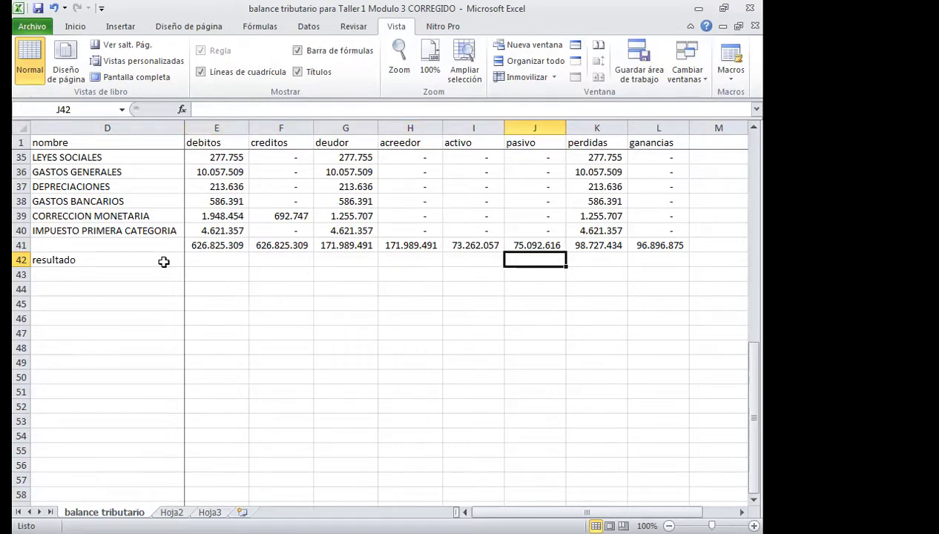
key("Up")
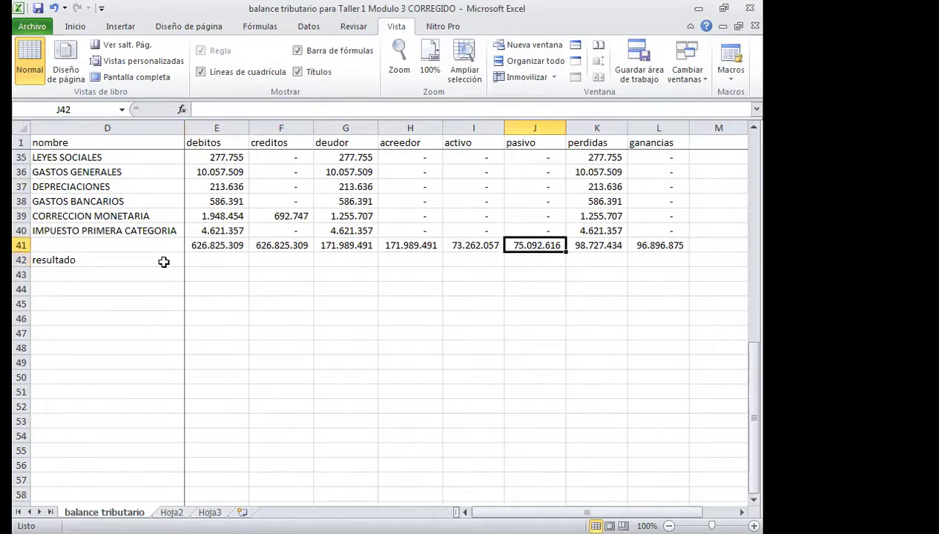
key("Left")
key("Down")
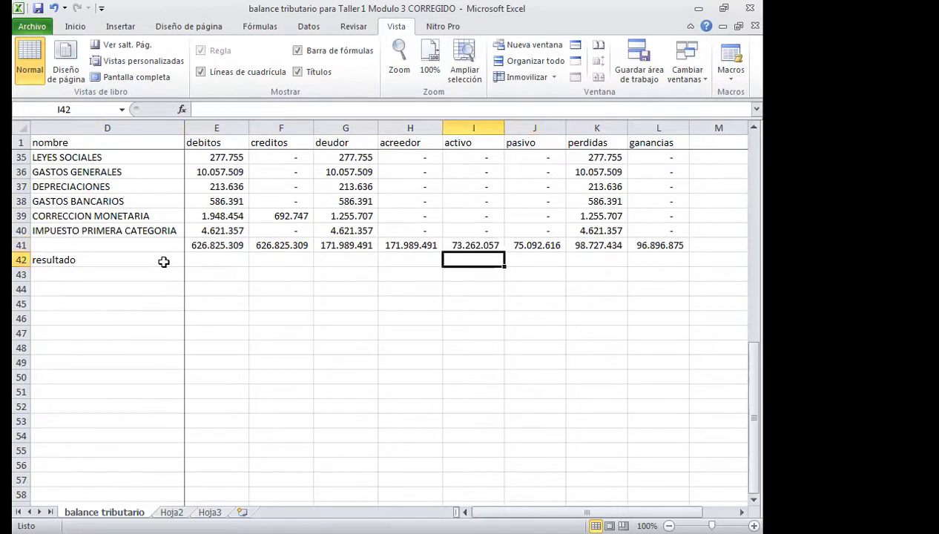
type("+J41-")
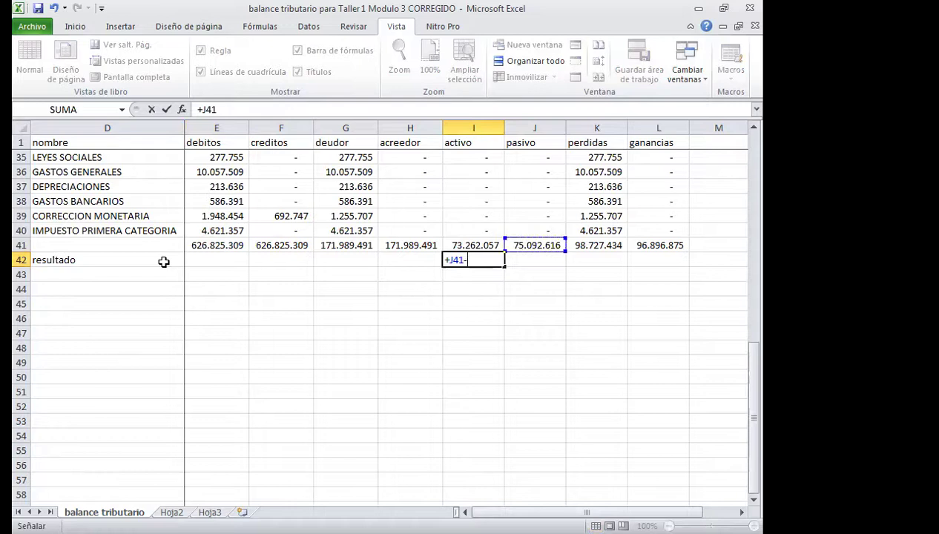
key("Up")
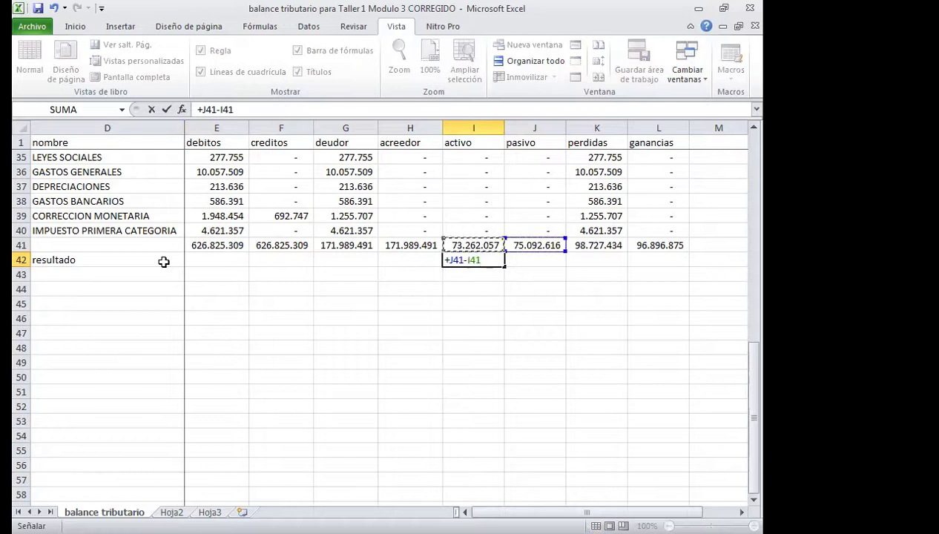
key("Return")
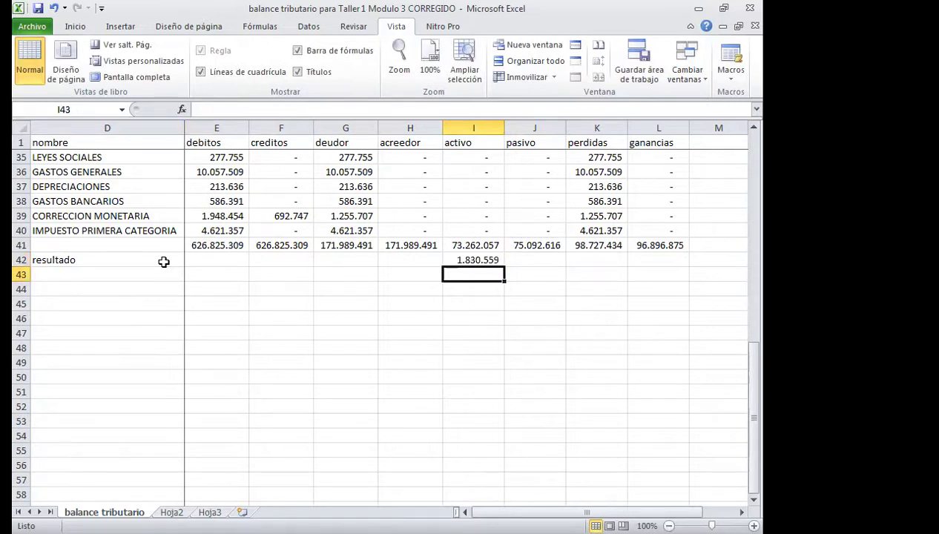
Enter =+K41-L41 in L42 to get the ganancias result.
left_click(656, 260)
type("+")
key("Up")
key("Left")
type("-")
key("Up")
key("Return")
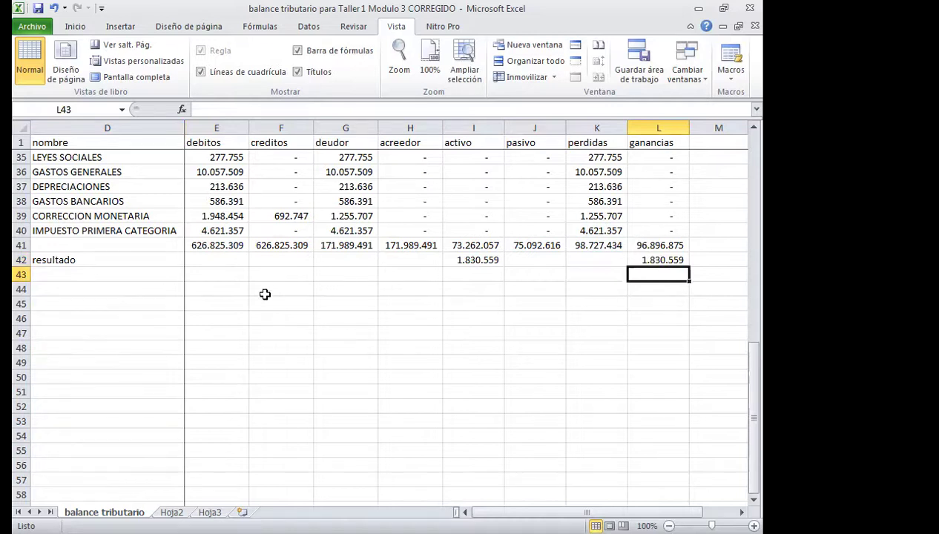
Change the D42 label to 'resultado perdida'.
left_click(53, 260)
key("F2")
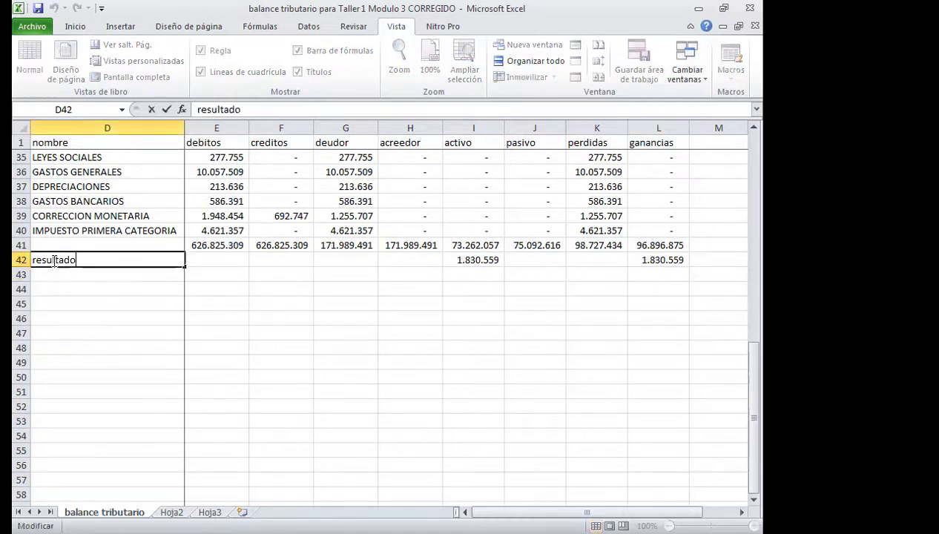
type("perdida")
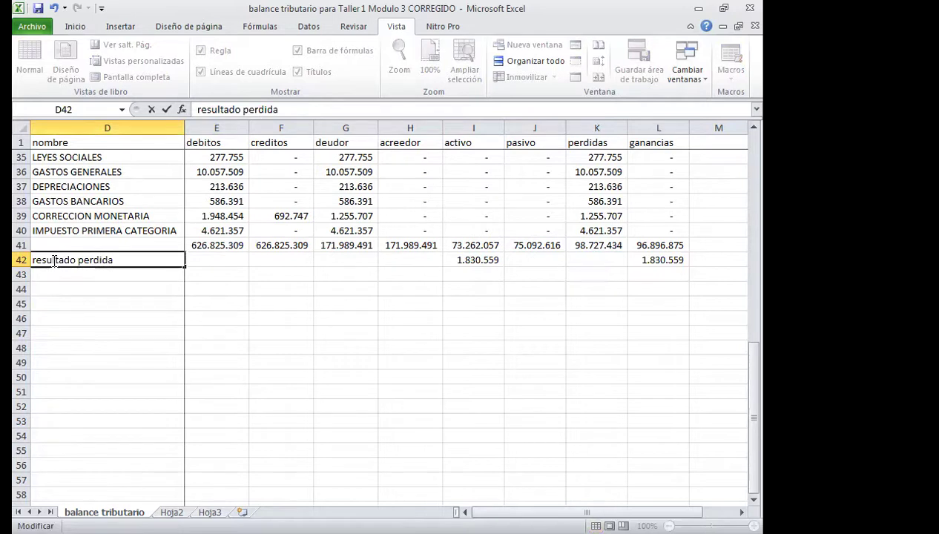
key("Return")
Add the 'sumas iguales' label and the =+E41+E42 total in E43.
type("sumas ")
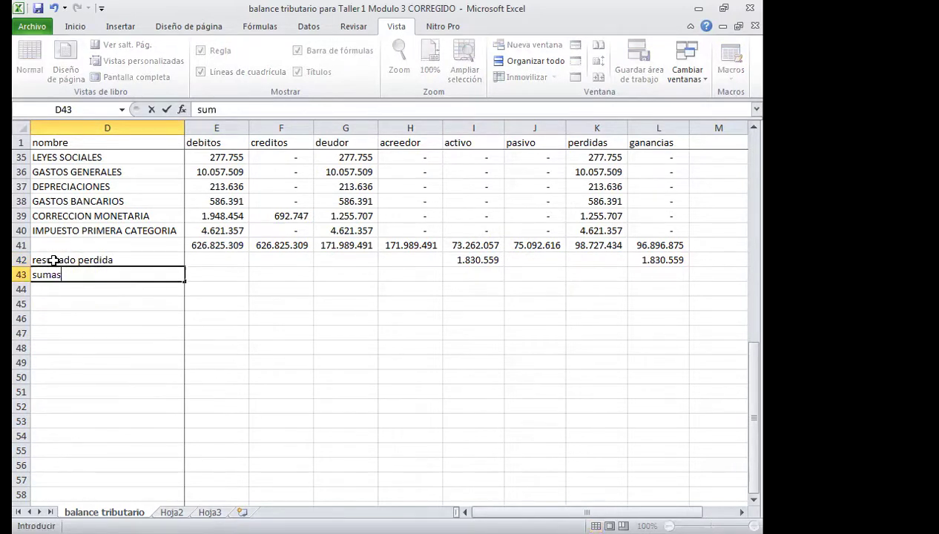
type("iguales")
key("Tab")
type("+")
key("Up")
key("Up")
type("+")
key("Up")
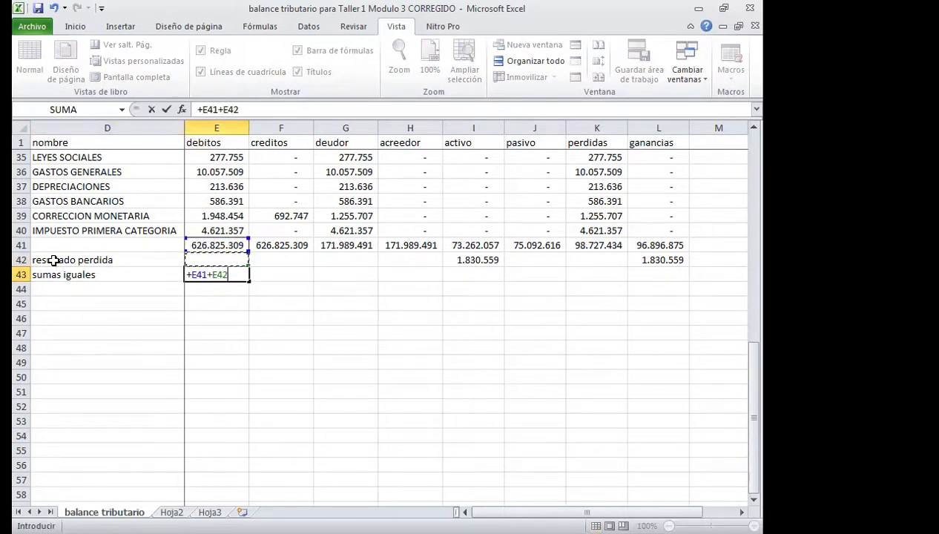
key("Return")
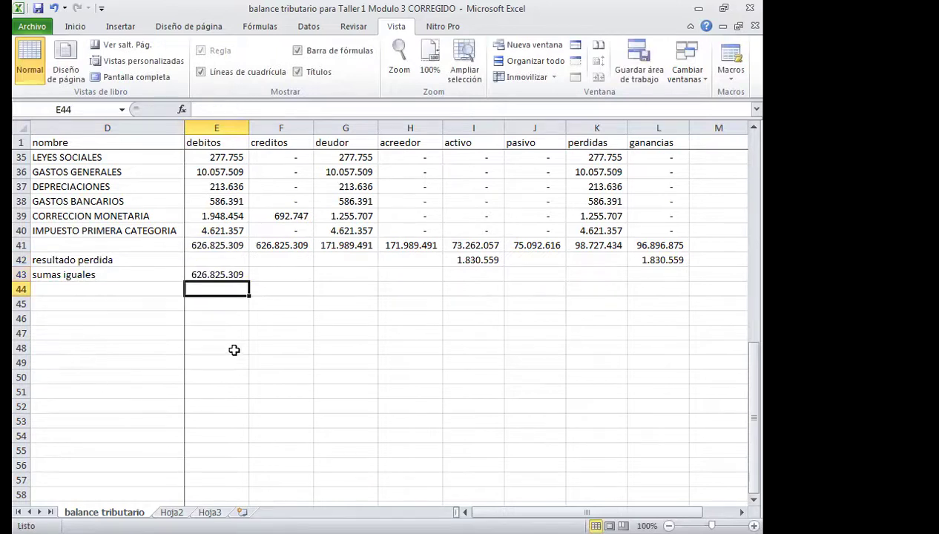
Copy the E43 total formula across F43:L43.
left_click(218, 270)
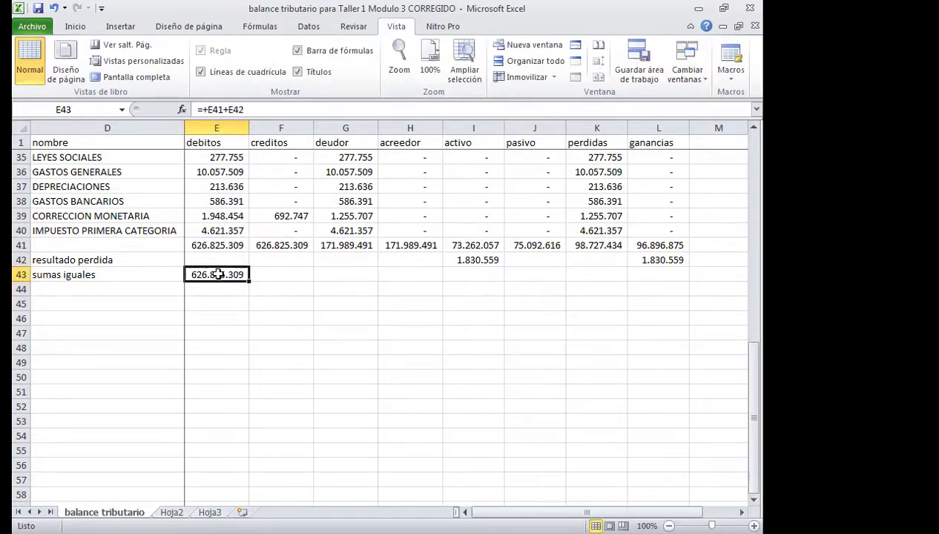
right_click(217, 273)
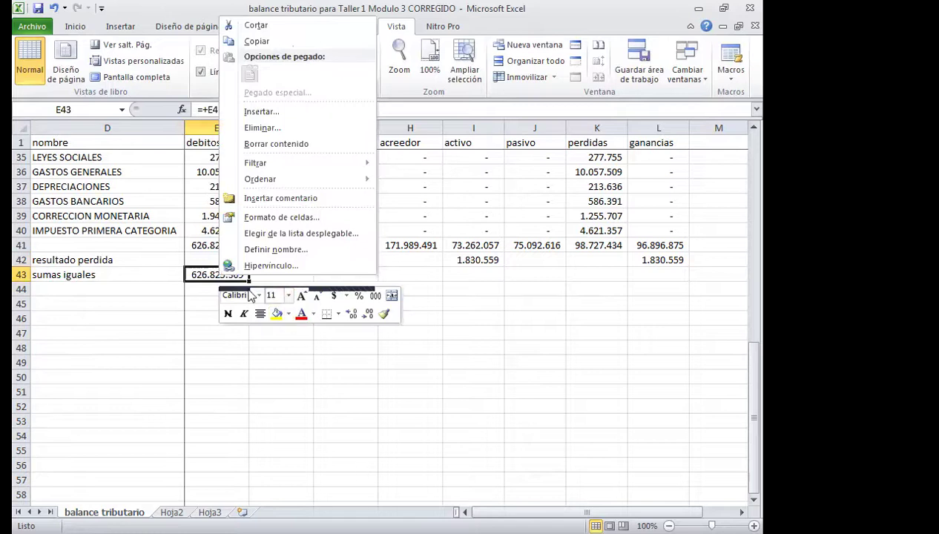
left_click(224, 274)
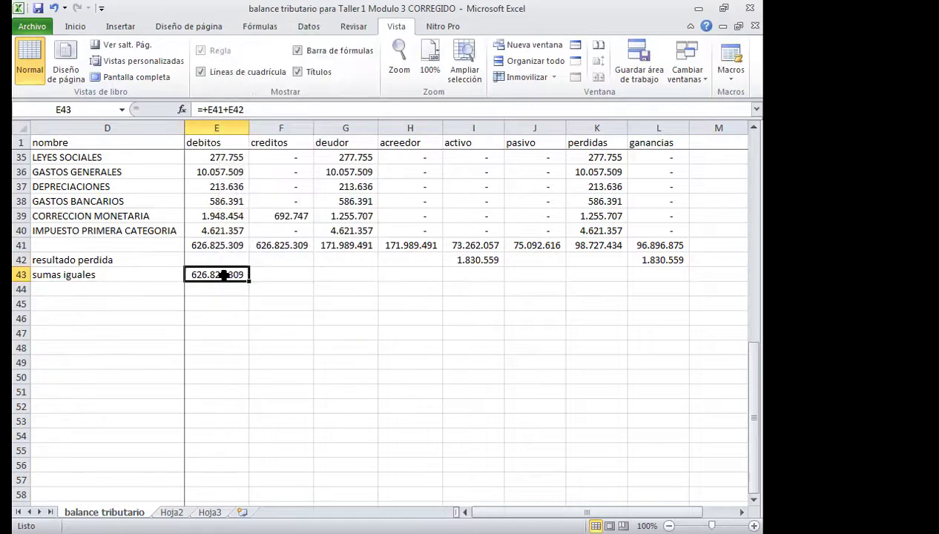
right_click(224, 274)
left_click(268, 43)
left_click_drag(280, 275, 648, 276)
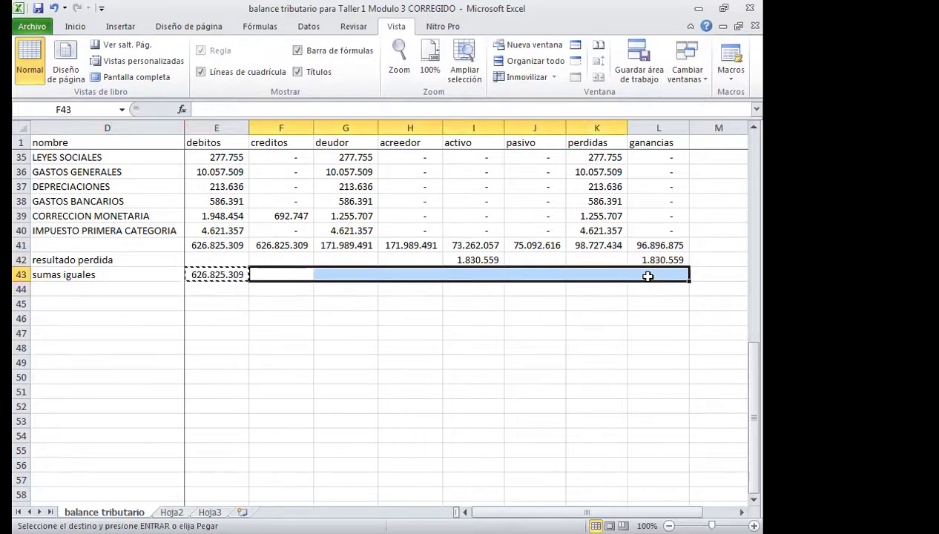
type("626.825.309\t171.989.491\t171.989.491\t75.092.616\t75.092.616\t98.727.434\t98.727.434")
key("Escape")
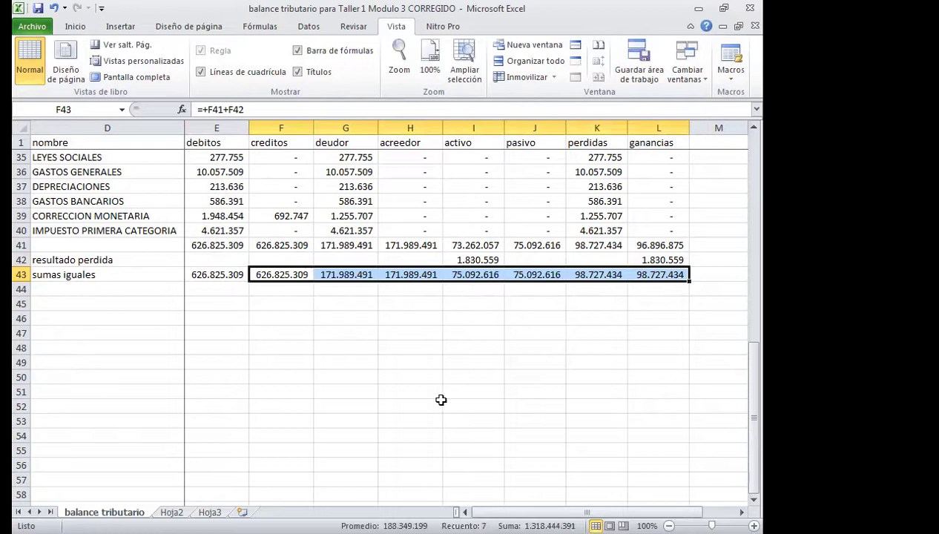
left_click(236, 345)
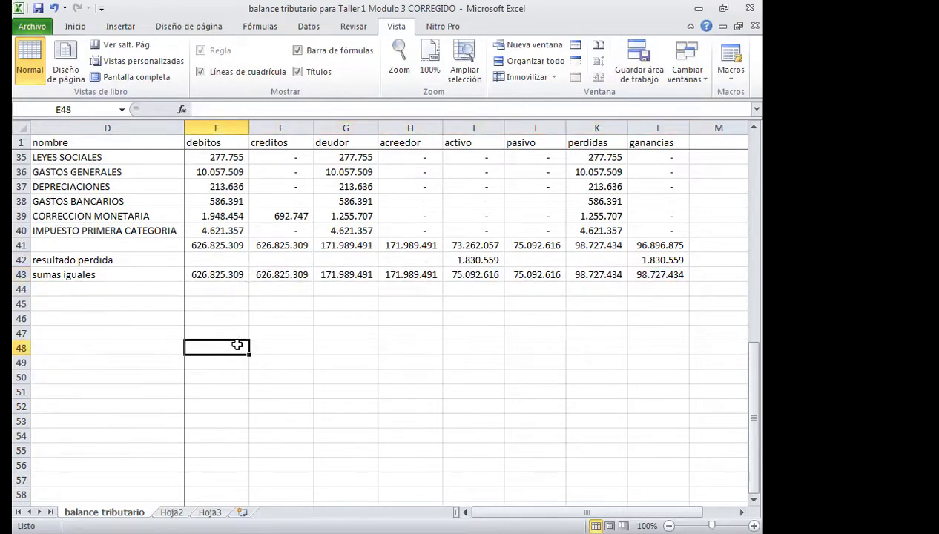
Type the heading 'determinacion de la RLI= Base imponible' in E48.
type("determina")
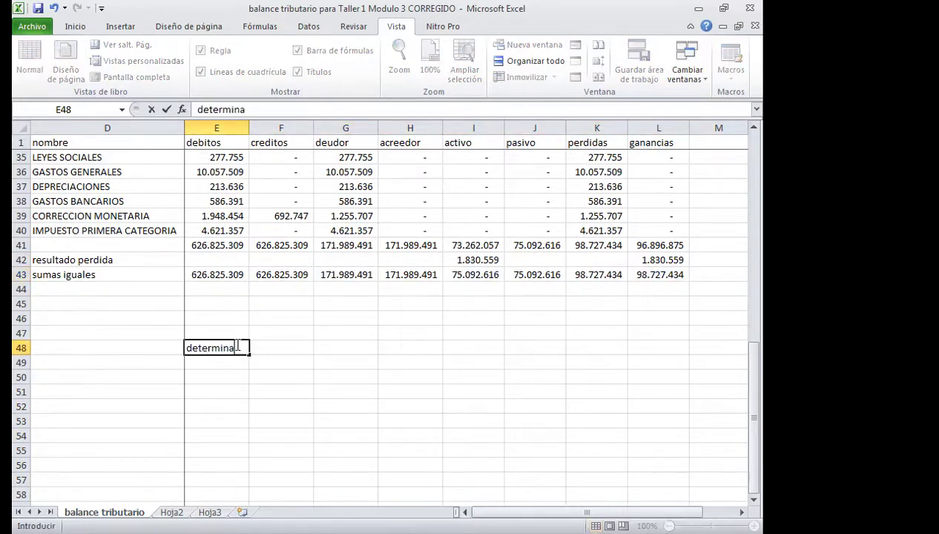
type("cion de la R")
type("l")
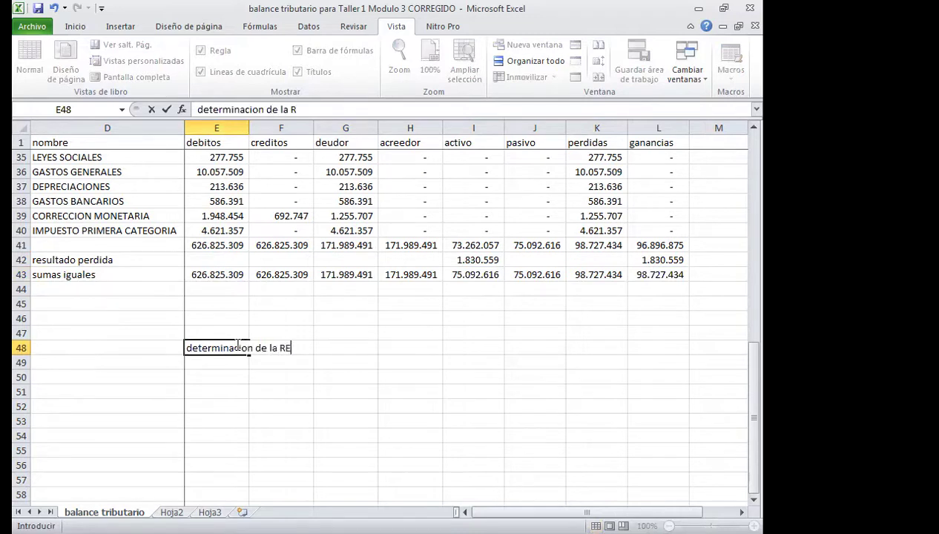
key("BackSpace")
type("LI= Base i")
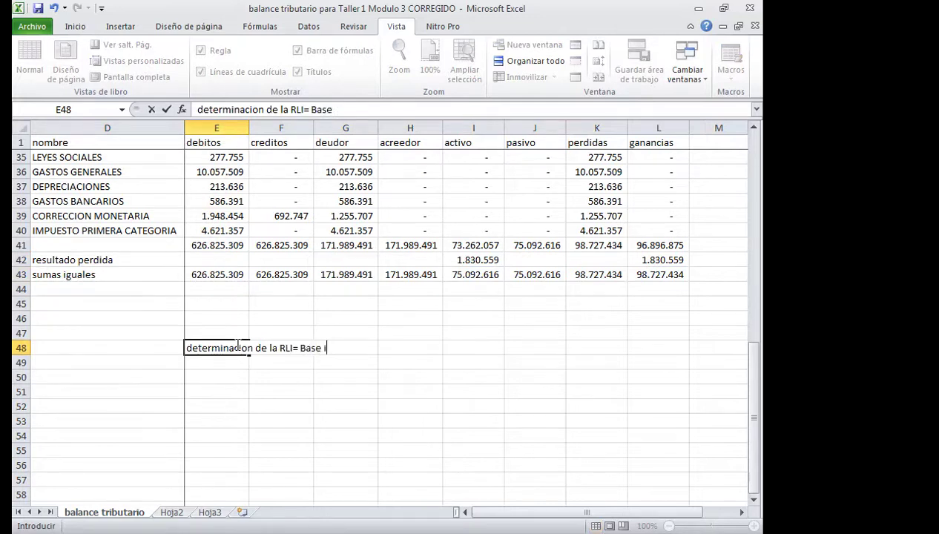
type("mponib")
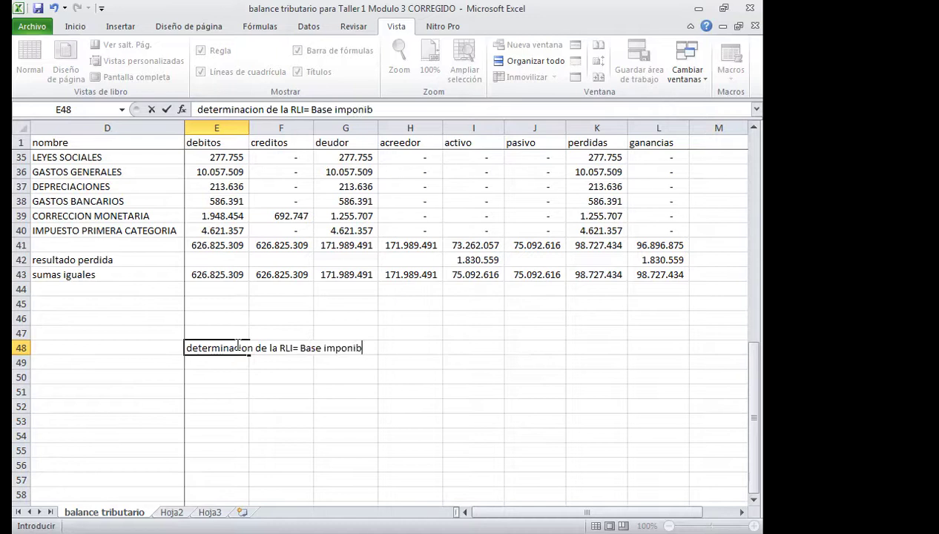
type("le")
key("Return")
key("Return")
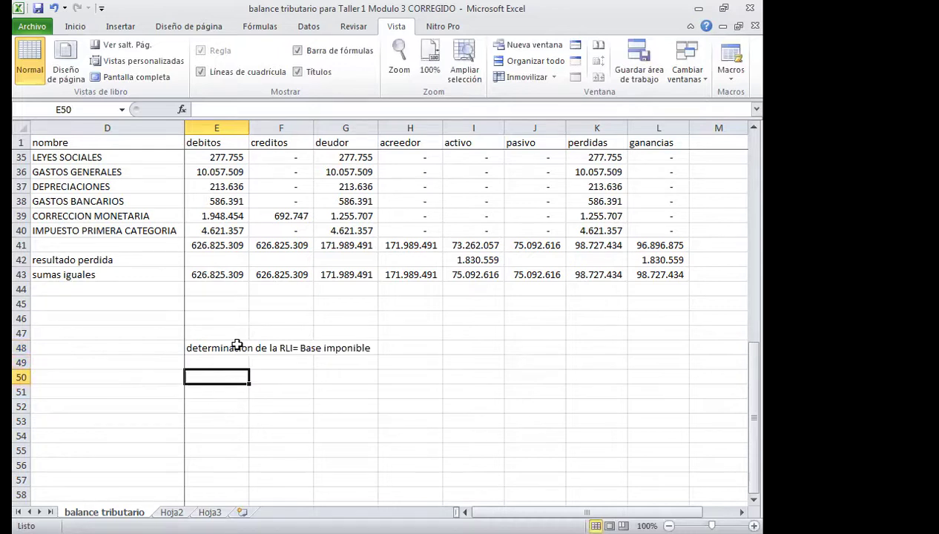
Add the lines 'resultado financiero', 'mas' and 'agregados' below the heading.
type("res")
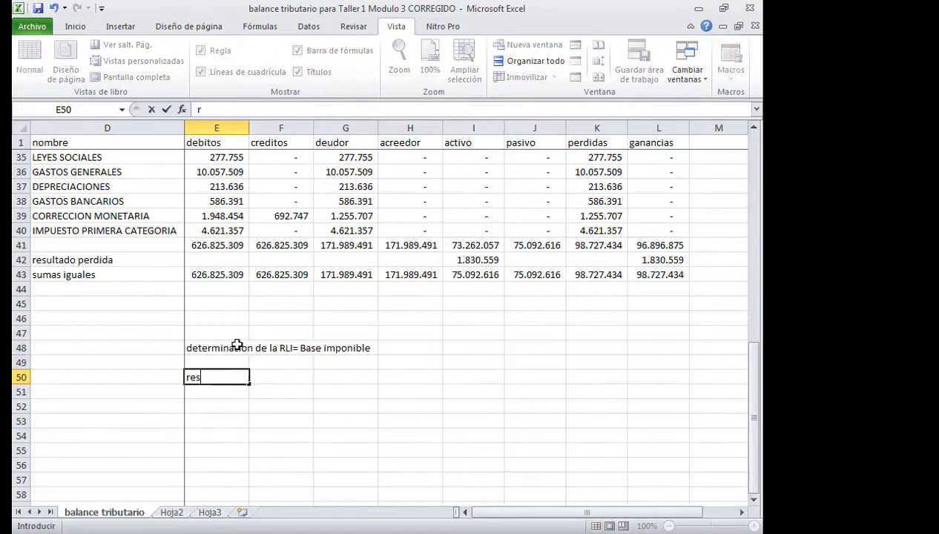
type("ultado financiero")
key("Return")
key("Return")
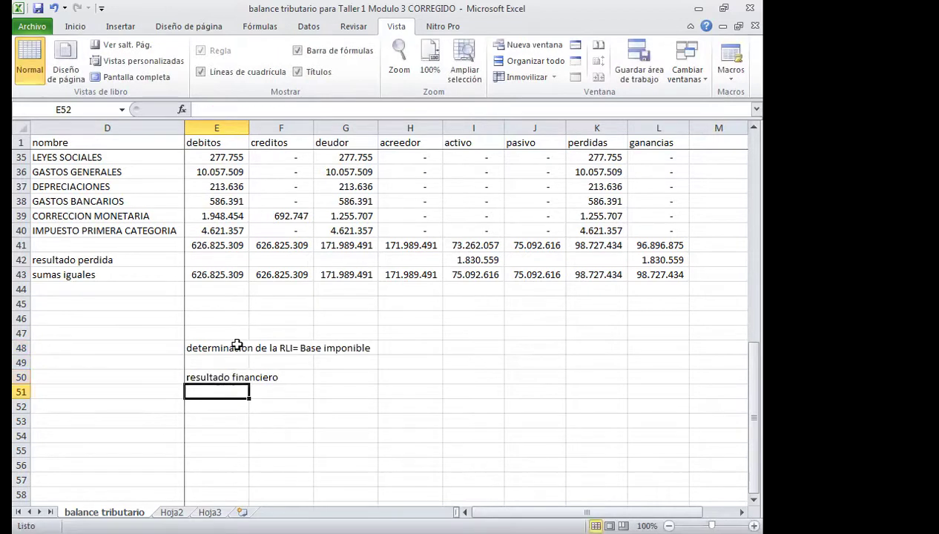
type("mas")
key("Return")
key("Right")
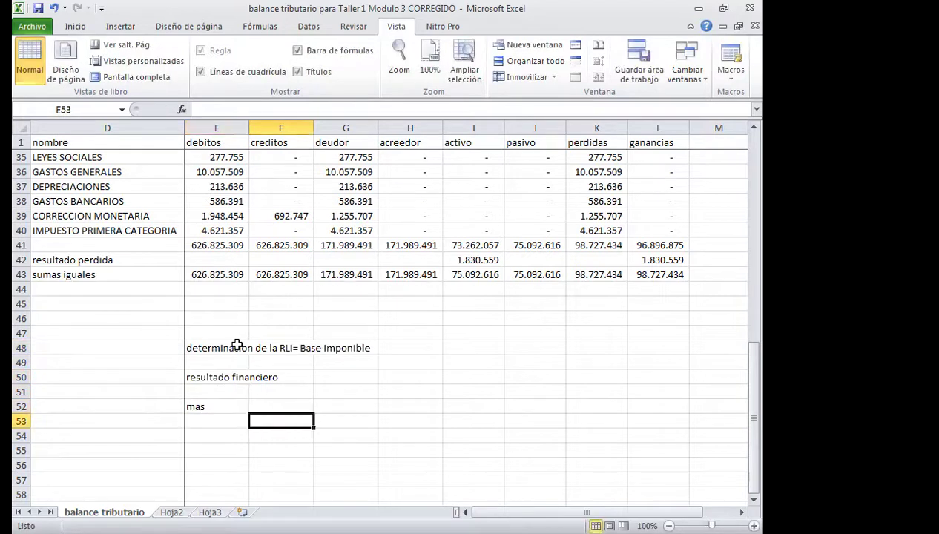
type("agregados")
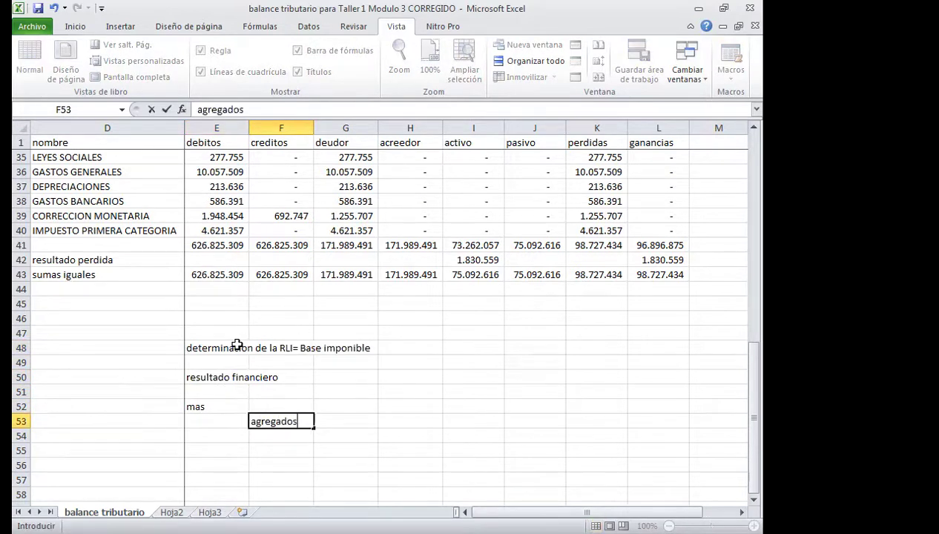
key("Return")
Add the lines 'menos' in E55 and 'deducciones' in F56.
key("Down")
key("Left")
type("m")
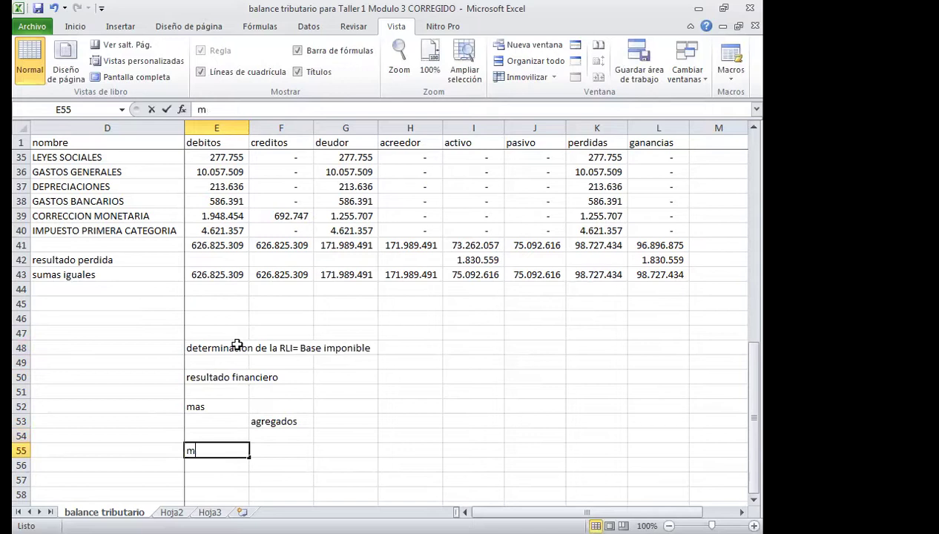
type("enos")
key("Return")
key("Right")
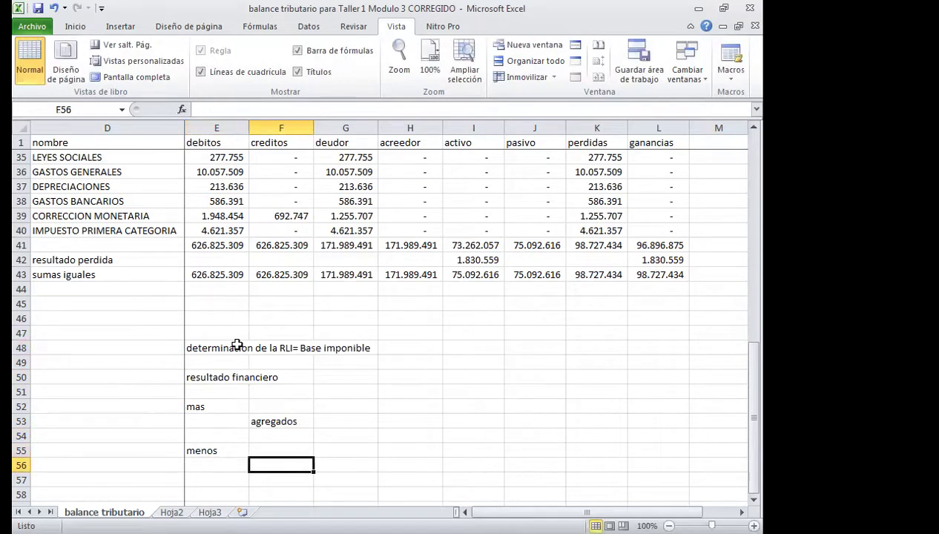
type("deducciones")
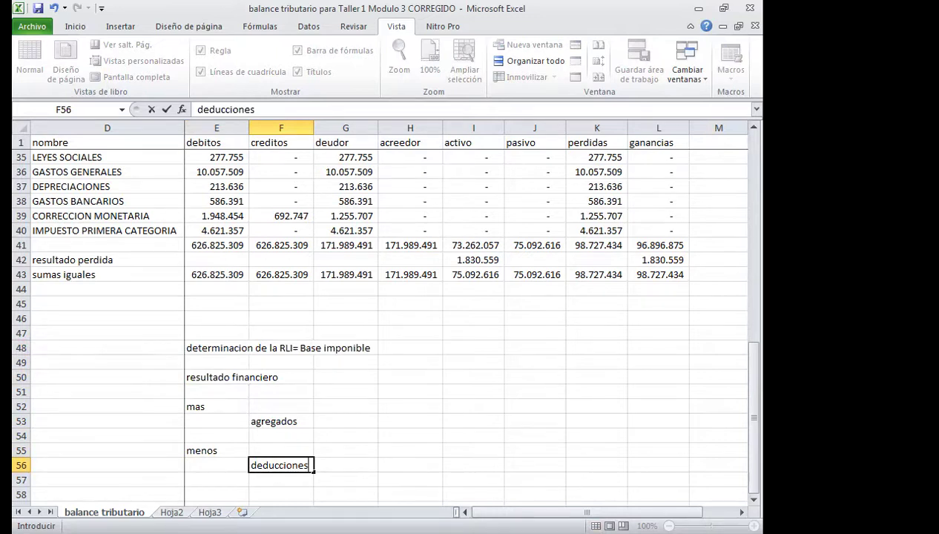
left_click(454, 344)
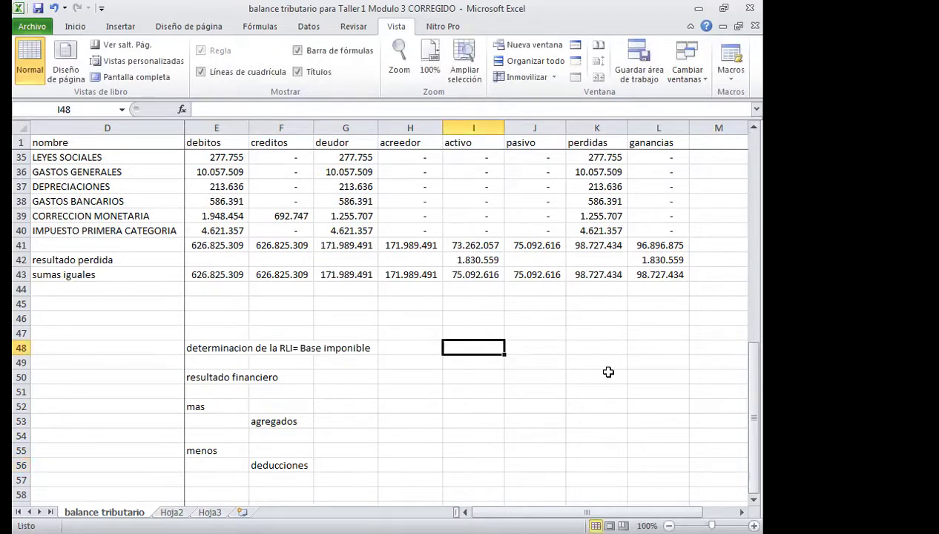
key("Down")
key("Down")
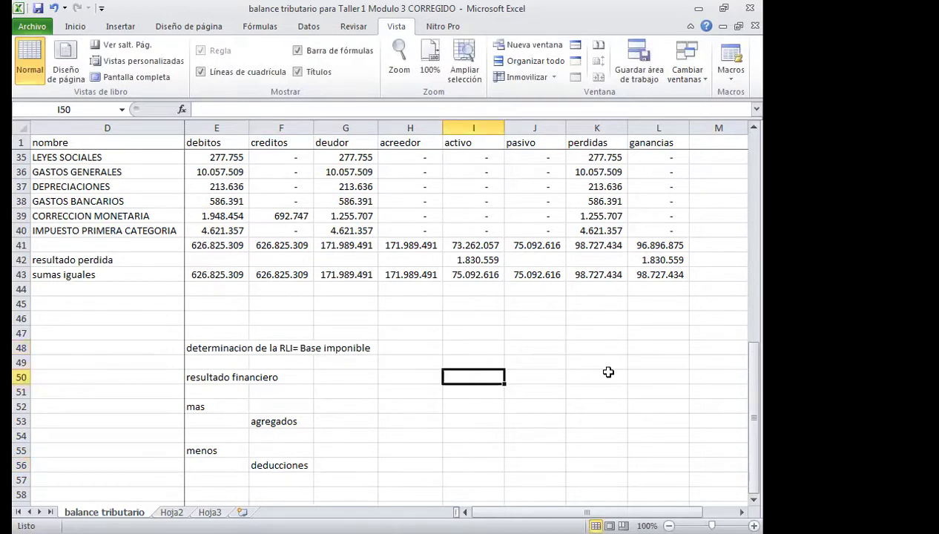
left_click_drag(218, 341, 327, 349)
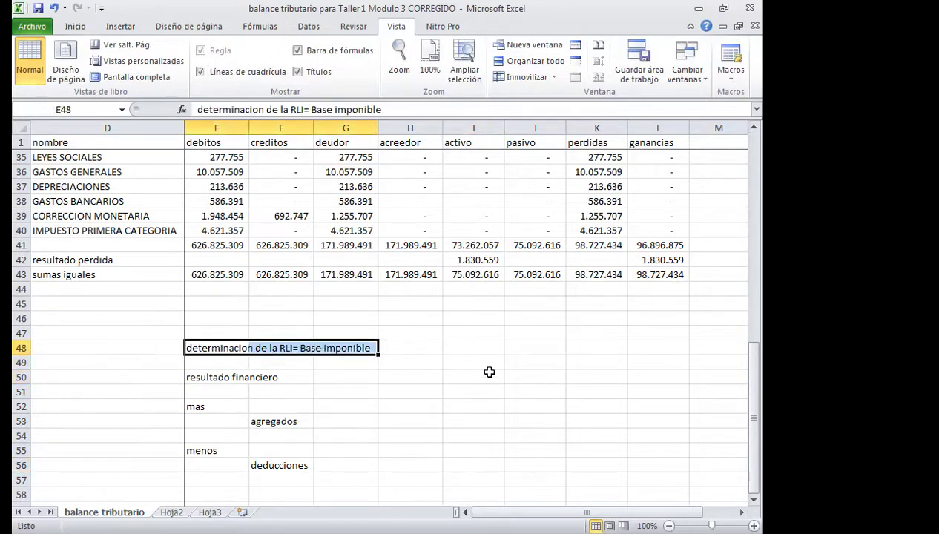
scroll(489, 371, "up", 6)
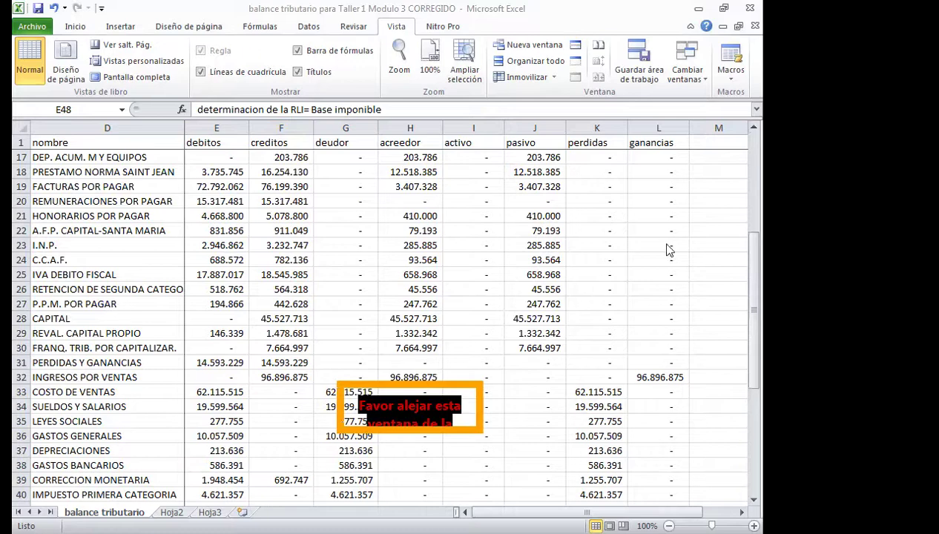
key("shift+Right")
key("shift+Right")
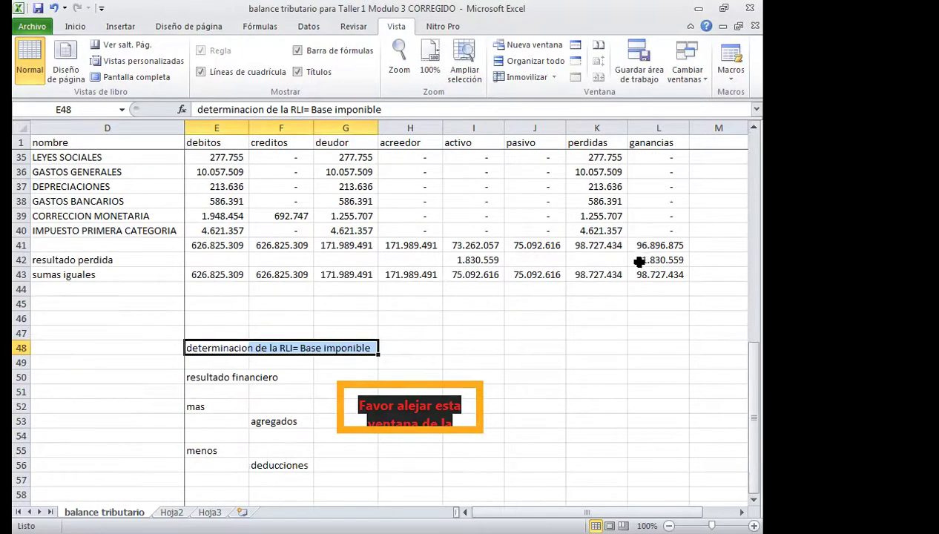
left_click(519, 401)
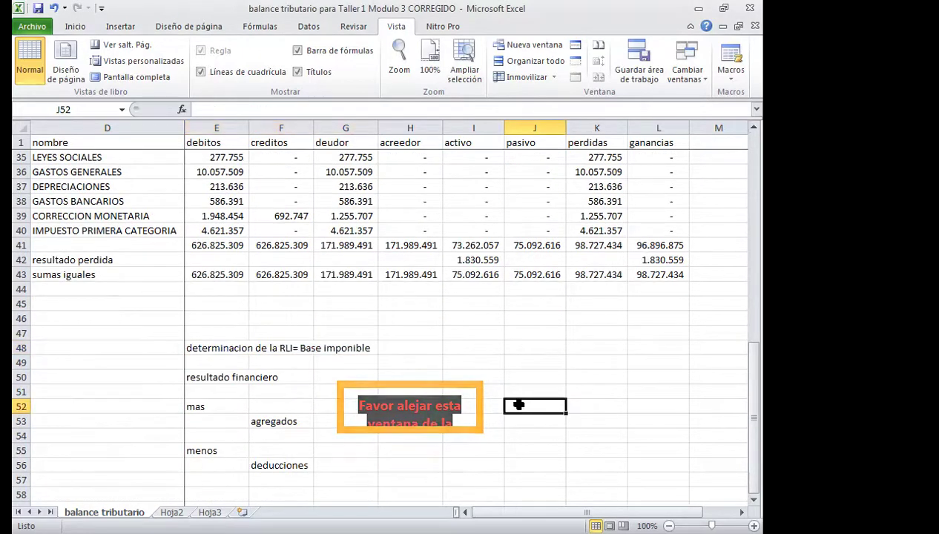
Enter the resultado financiero in H50 as the negative of L42 (-1.830.559).
left_click(370, 371)
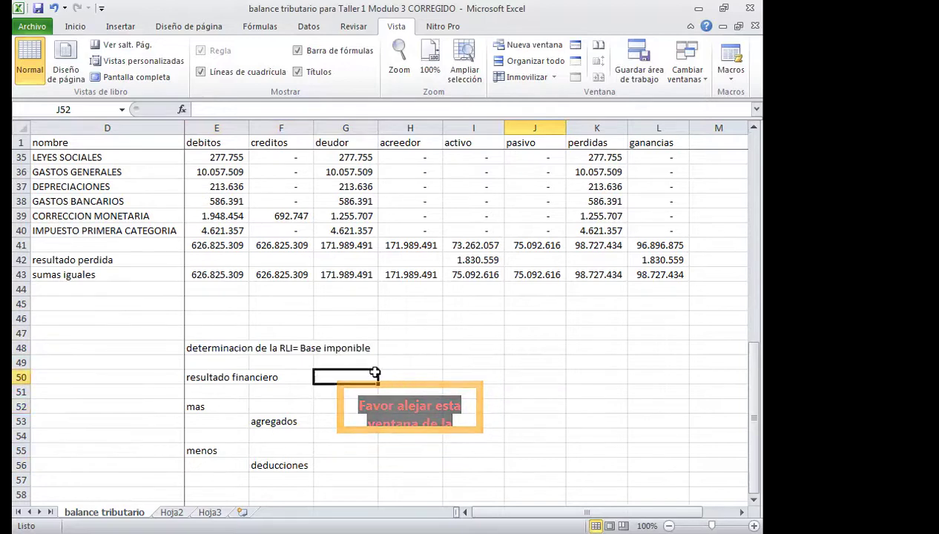
left_click(408, 377)
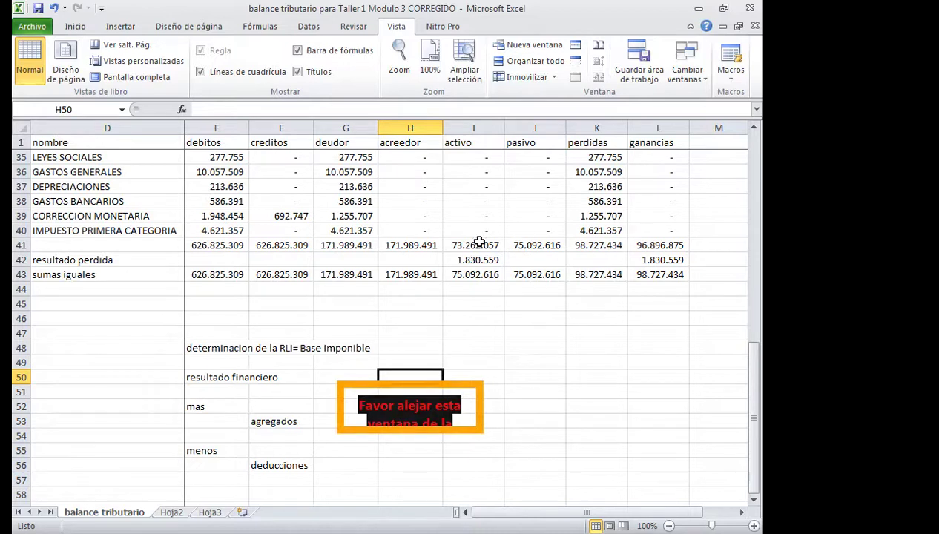
type("-")
left_click(628, 263)
key("Return")
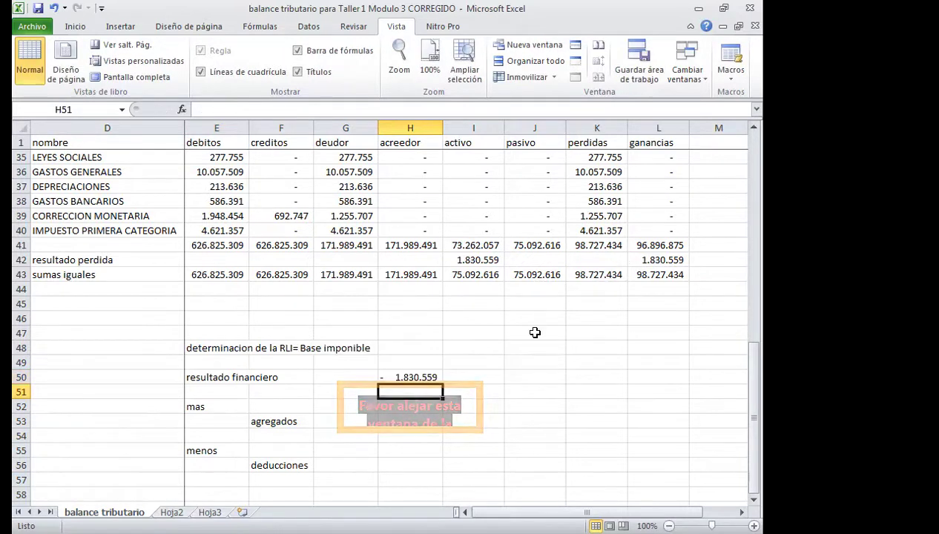
Enter 15000000 as the agregados amount in H53.
left_click(300, 422)
left_click(384, 419)
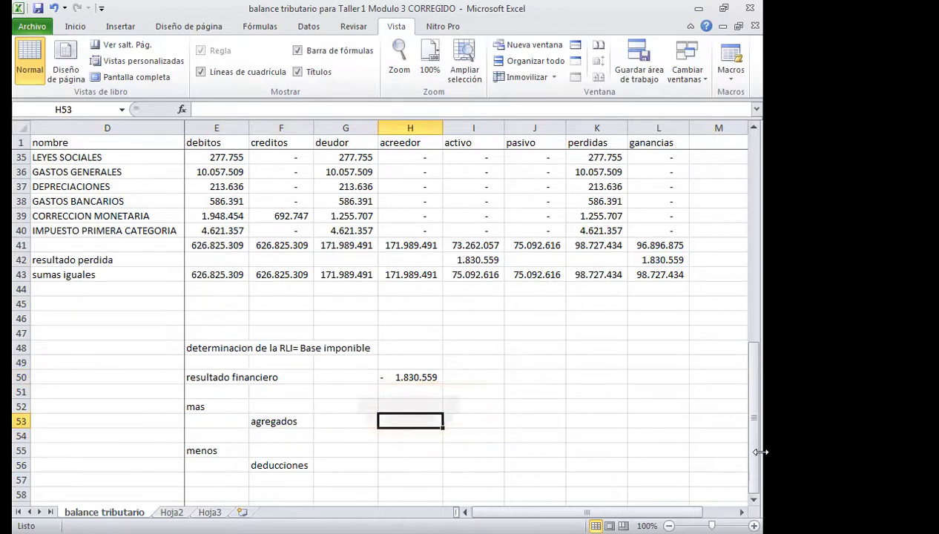
type("15000000")
key("Return")
key("Return")
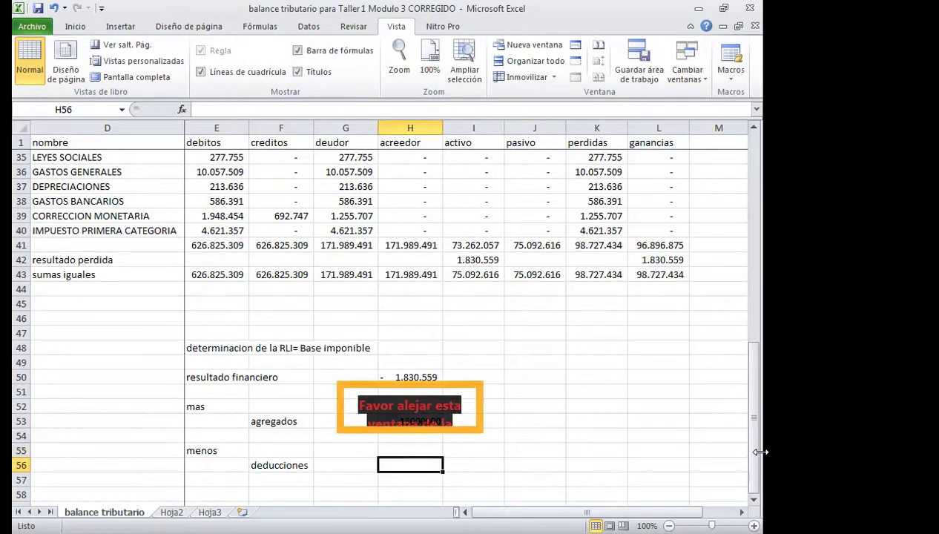
Enter the deducciones in H56 as a negative 70000000.
scroll(512, 389, "down", 3)
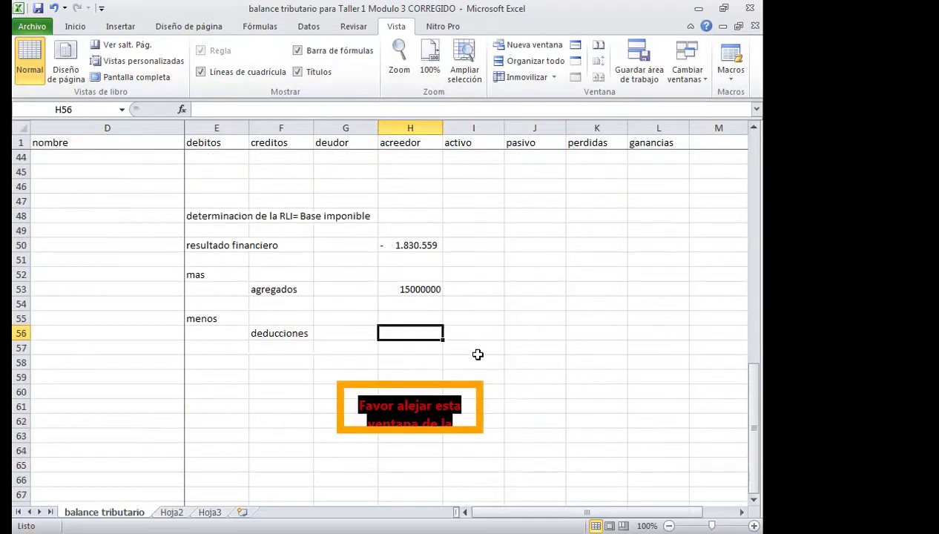
type("70000000")
key("Return")
key("Up")
key("F2")
key("Home")
type("-")
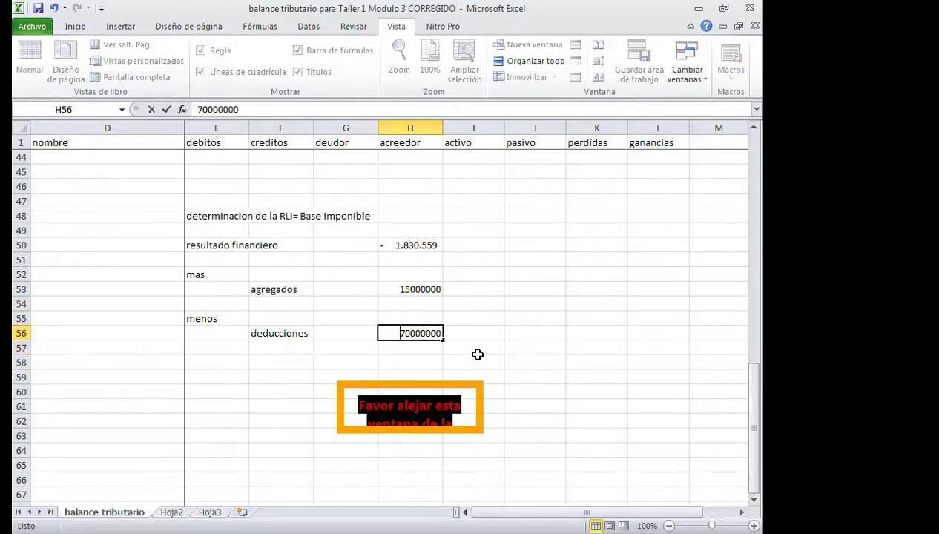
key("Return")
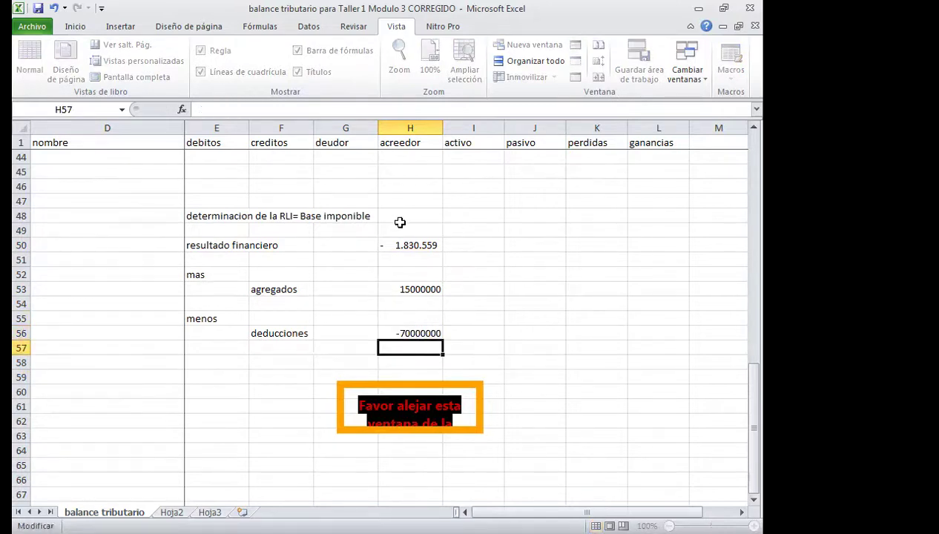
Format H50:H56 with thousands separators and no decimal places.
left_click_drag(398, 244, 391, 320)
left_click_drag(391, 333, 391, 333)
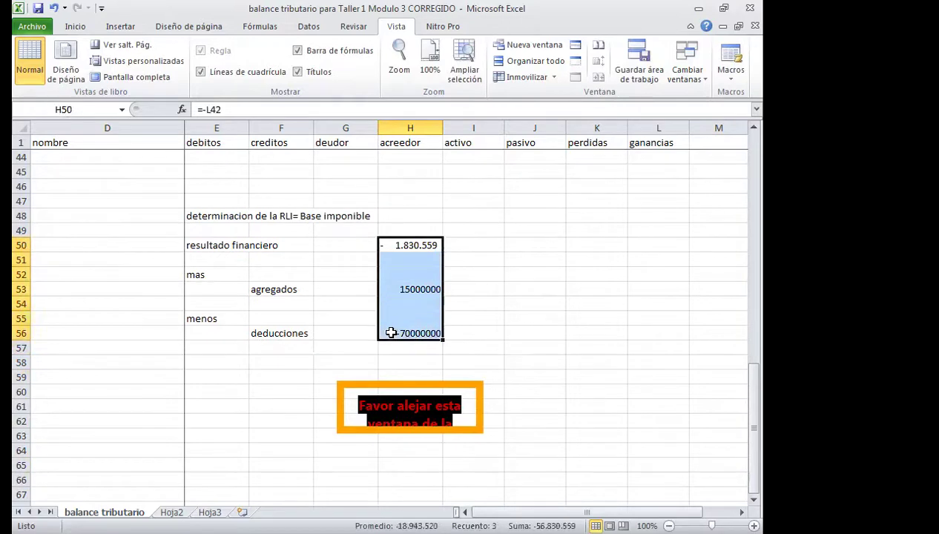
scroll(287, 159, "up", 1)
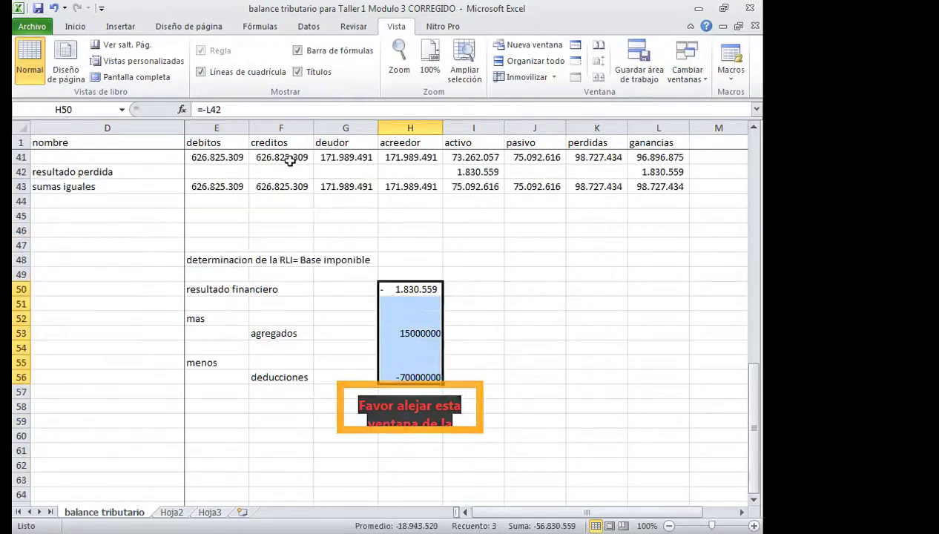
scroll(317, 147, "up", 9)
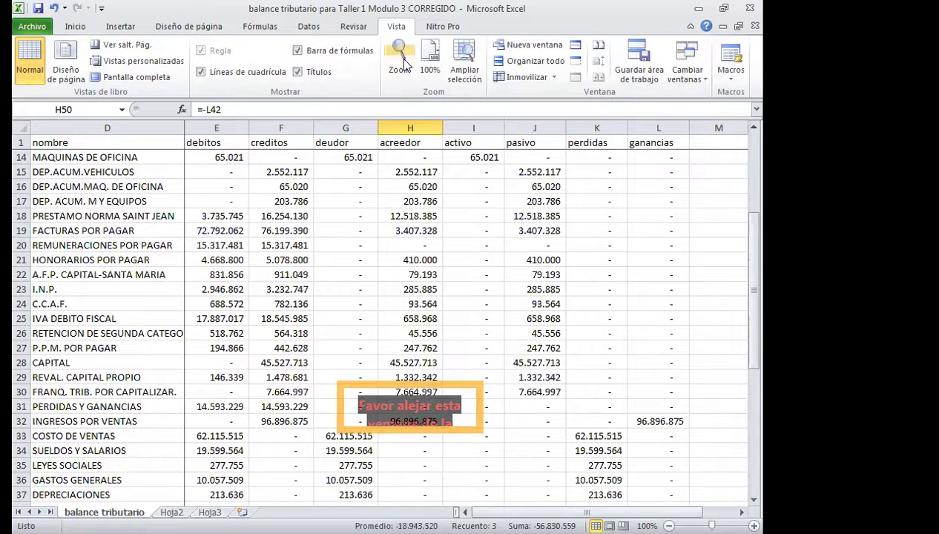
left_click(74, 26)
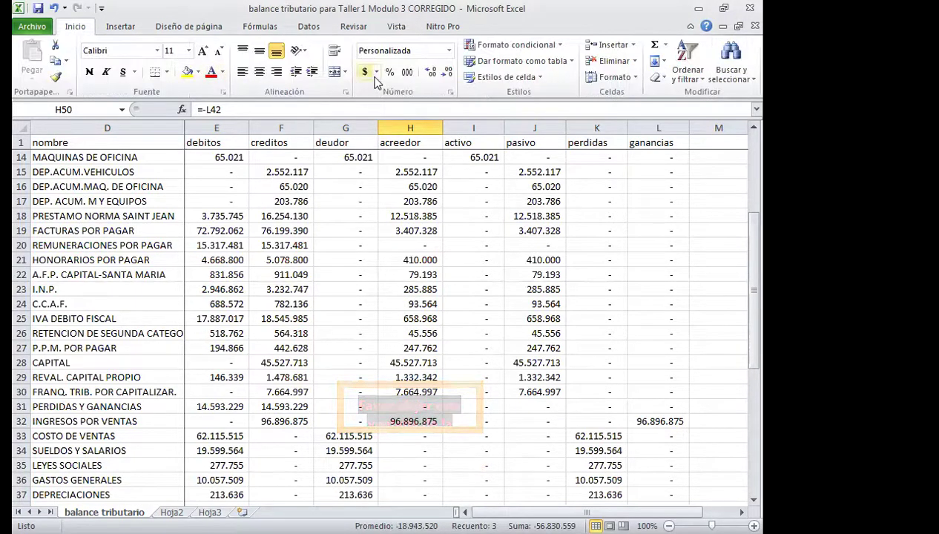
left_click(406, 74)
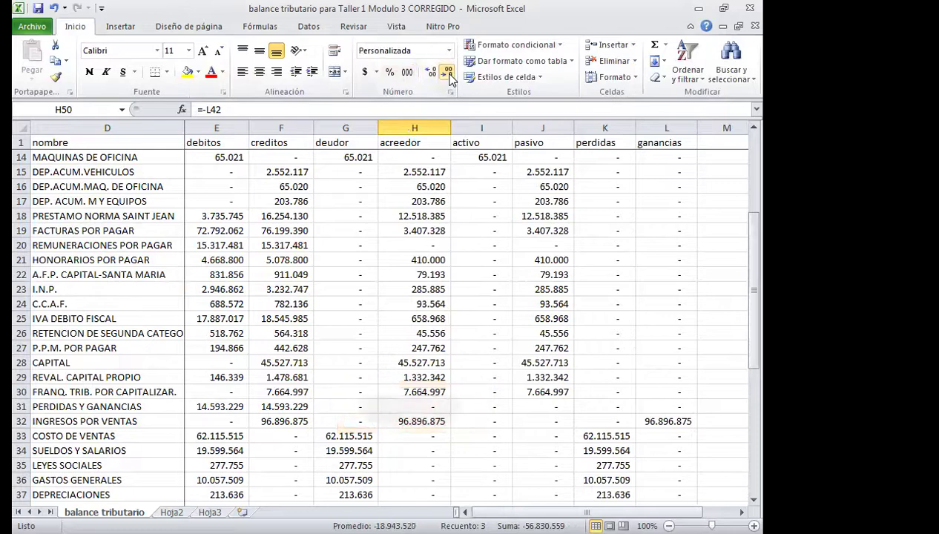
left_click(431, 73)
scroll(432, 123, "down", 9)
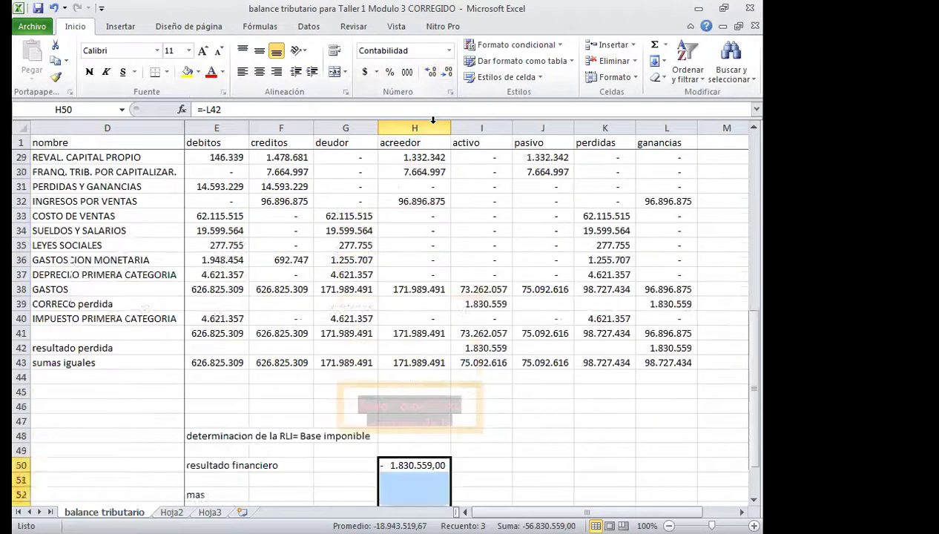
left_click(429, 72)
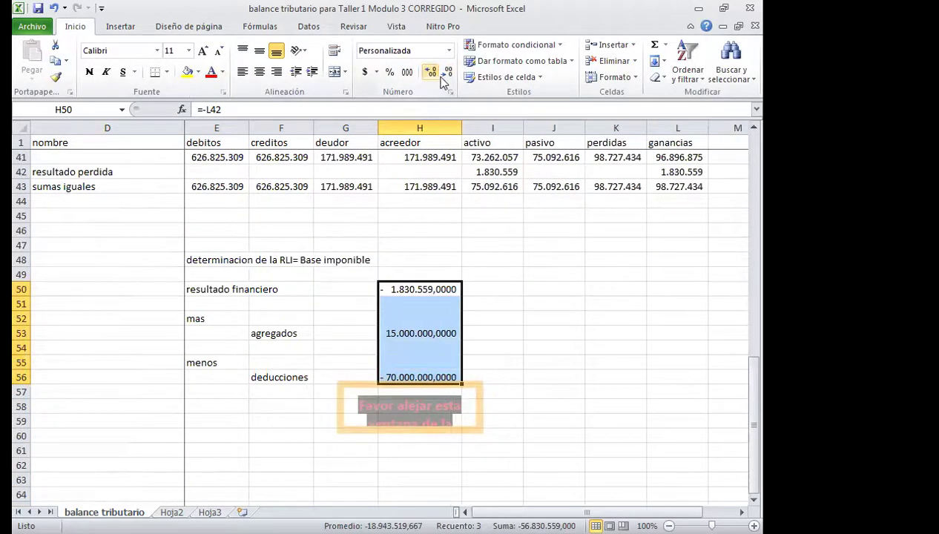
left_click(447, 75)
left_click(448, 75)
left_click(447, 75)
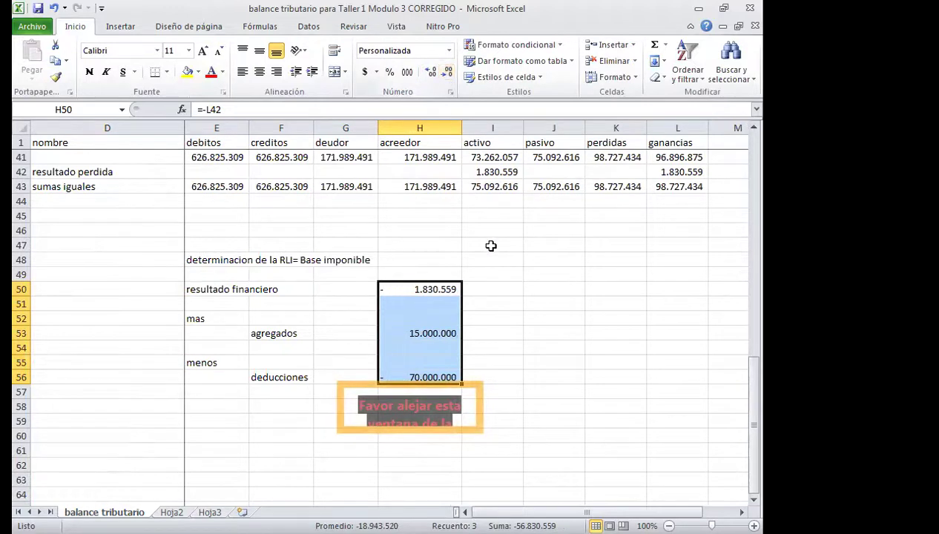
Correct the deducciones in H56 to -7.000.000.
left_click(419, 375)
double_click(419, 374)
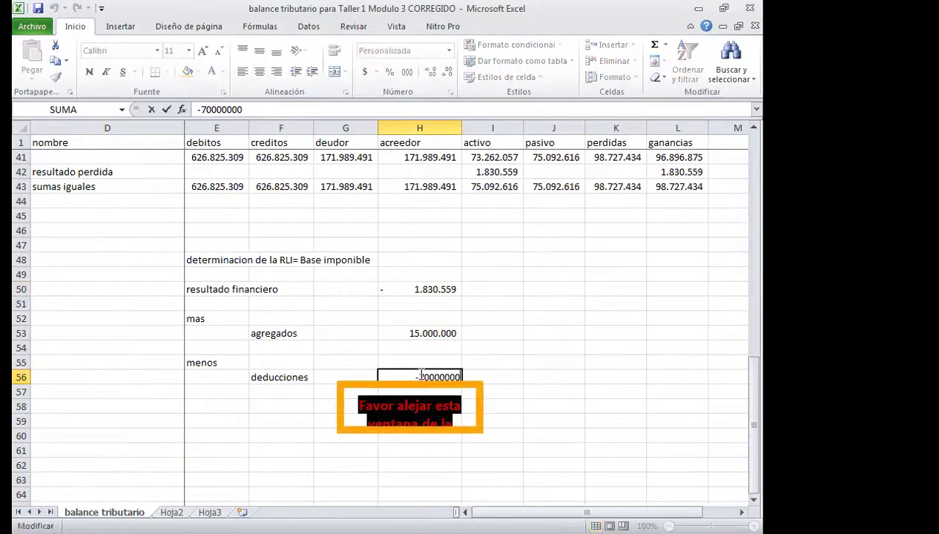
key("Return")
scroll(482, 350, "down", 2)
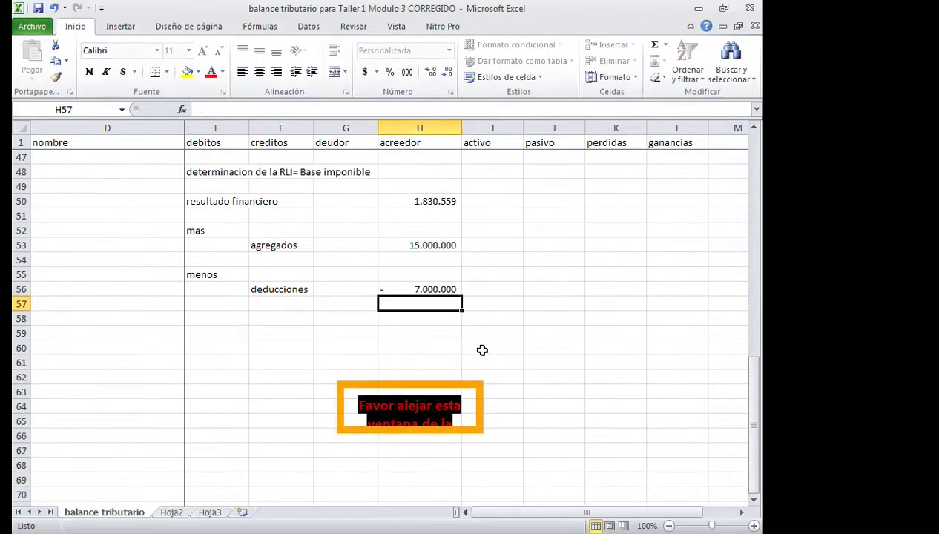
scroll(482, 351, "down", 1)
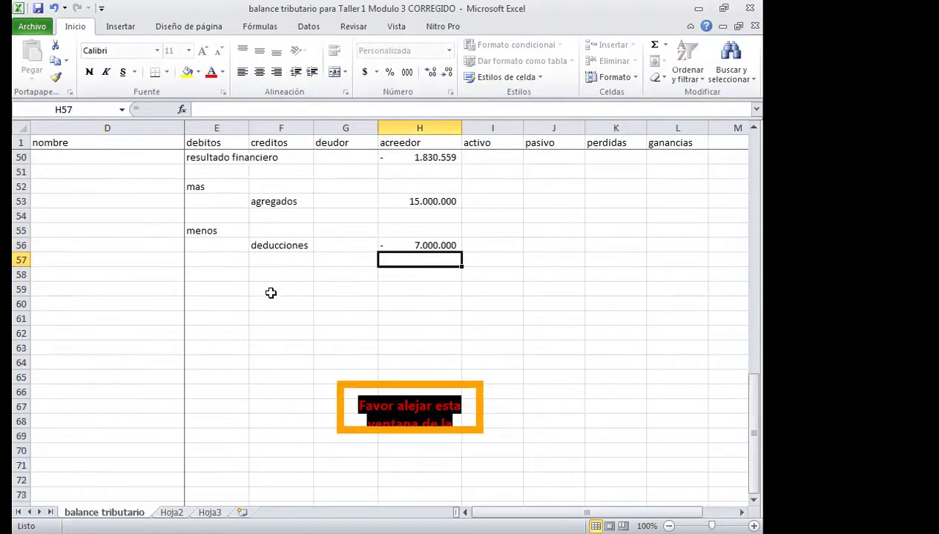
Label F58 'rli' and total it in H58 as =+H50+H53+H56 (6.169.441).
left_click(255, 277)
type("r")
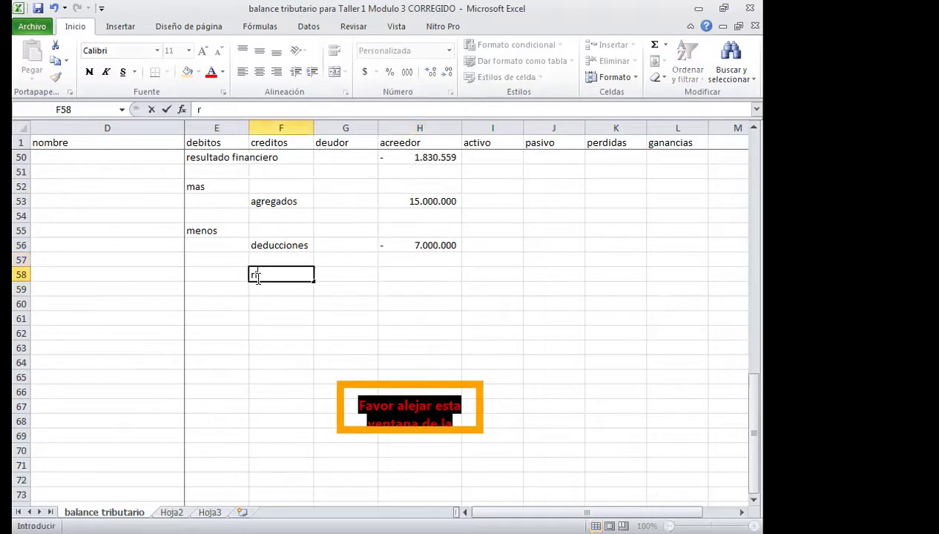
key("BackSpace")
key("Right")
key("Right")
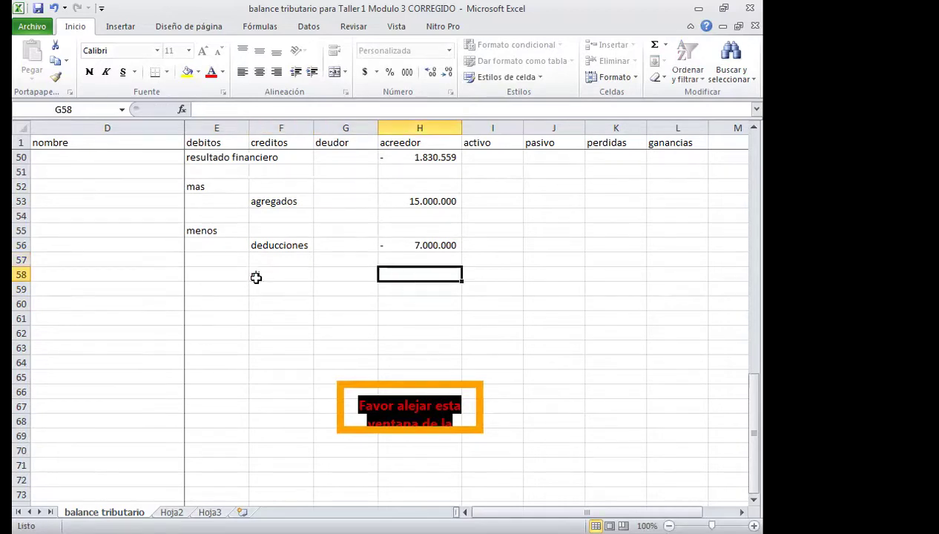
type("+")
left_click(428, 158)
type("+")
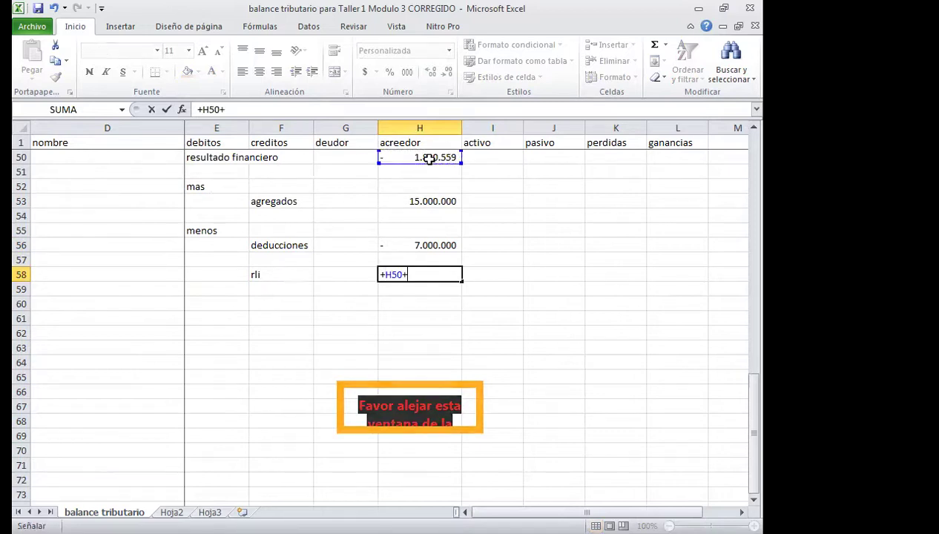
left_click(426, 202)
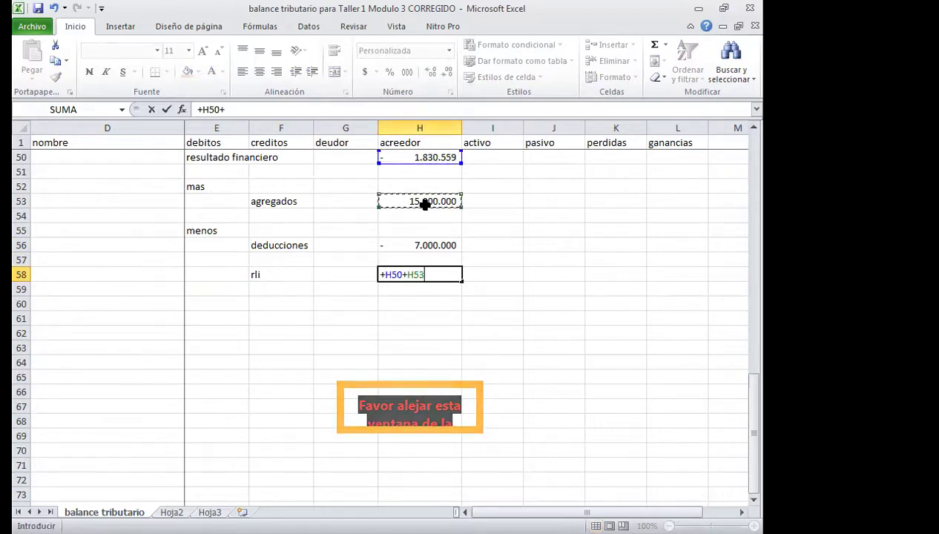
type("+")
left_click(420, 245)
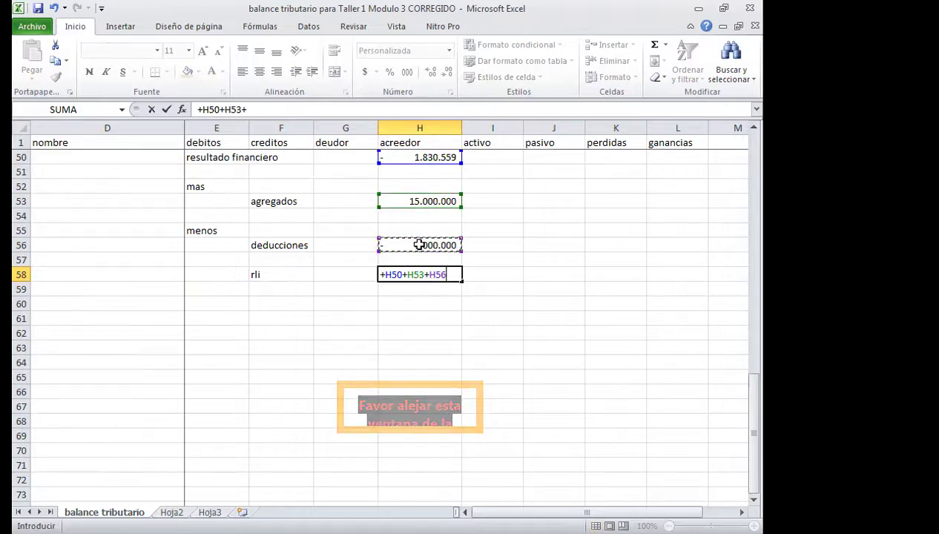
key("Return")
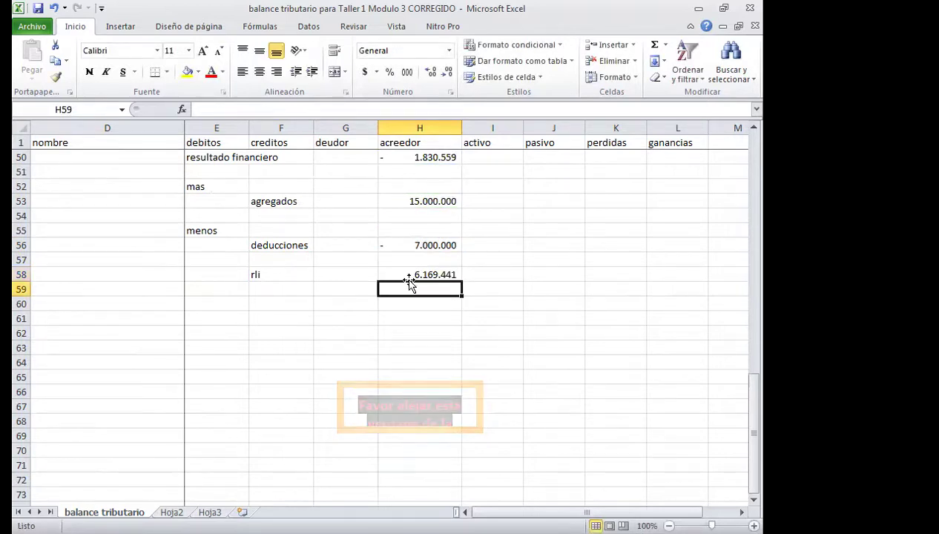
Add the label 'base imponible' in F59.
left_click(275, 287)
type("bas")
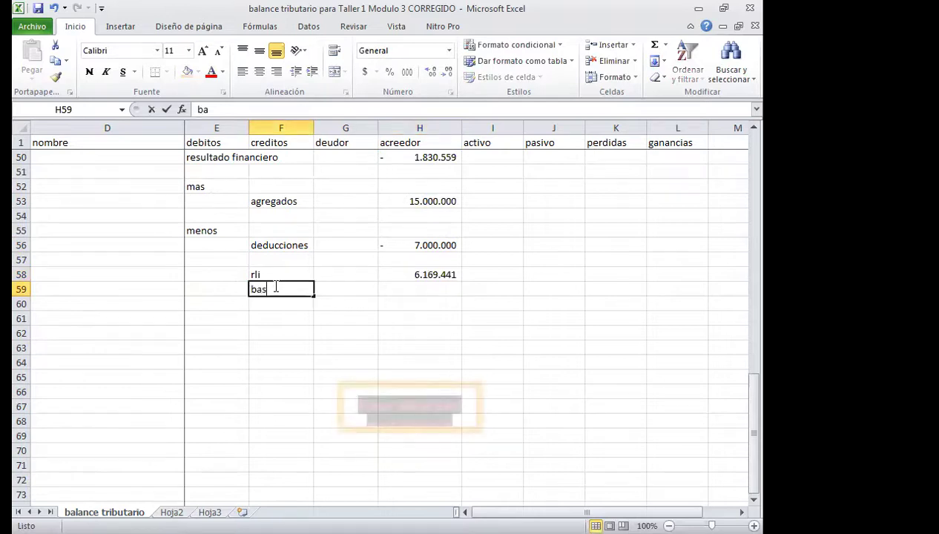
type("e impon")
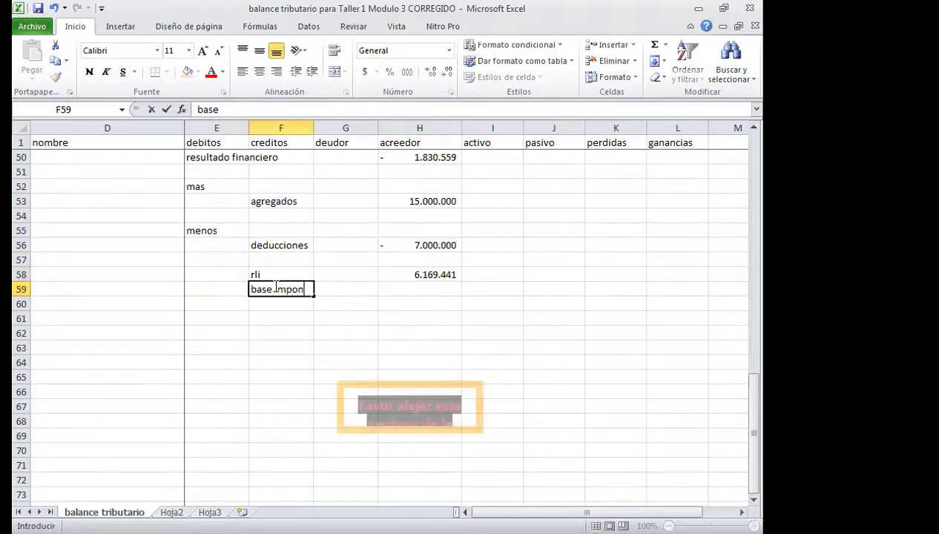
type("ible")
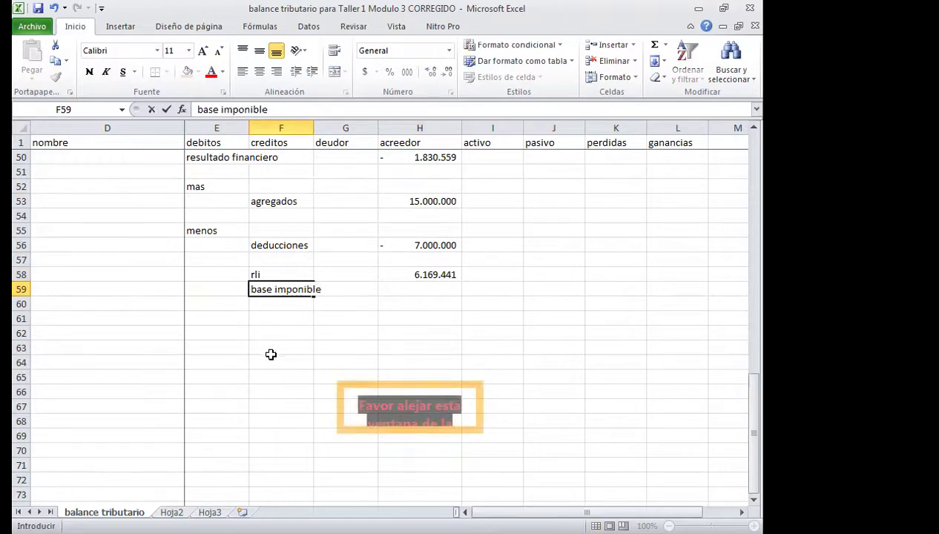
left_click(269, 359)
left_click(291, 250)
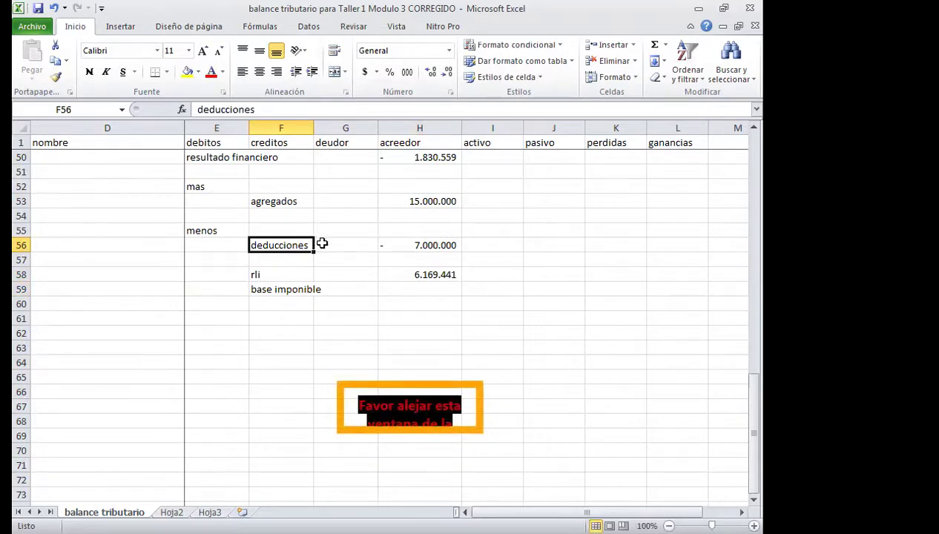
Change the deducciones in H56 to a positive 7.000.000.
left_click(444, 252)
double_click(444, 252)
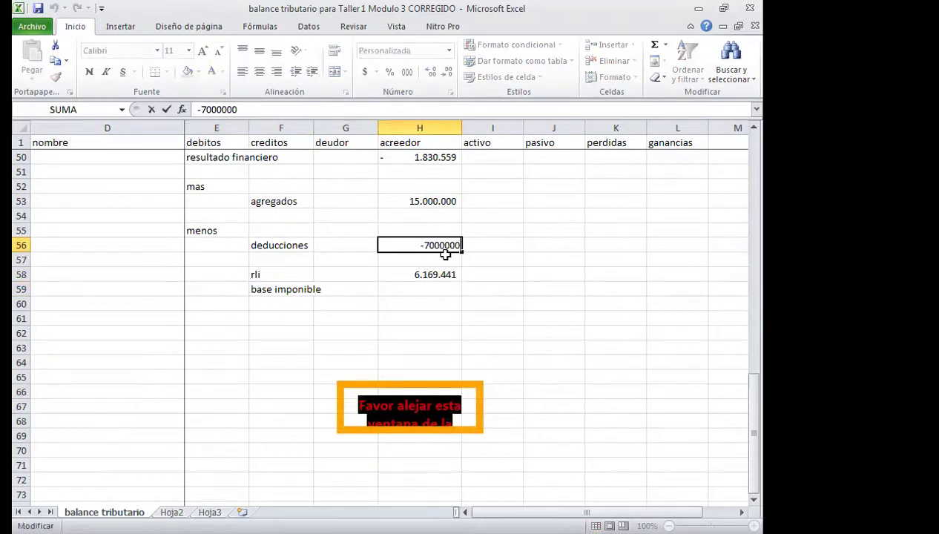
key("BackSpace")
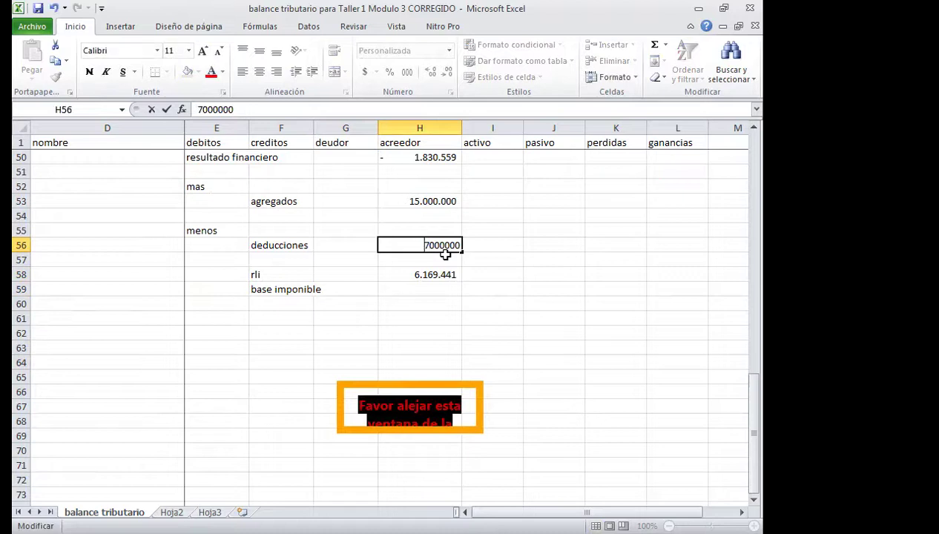
key("Return")
Rewrite the rli formula as H50 + H53 − H56 and verify the referenced amounts.
key("Return")
type("+")
key("Up")
key("Up")
key("Up")
key("Up")
key("Up")
key("Up")
key("Up")
key("Up")
type("+")
key("Up")
key("Up")
key("Up")
key("Up")
key("Up")
type("-")
key("Up")
key("Up")
key("Return")
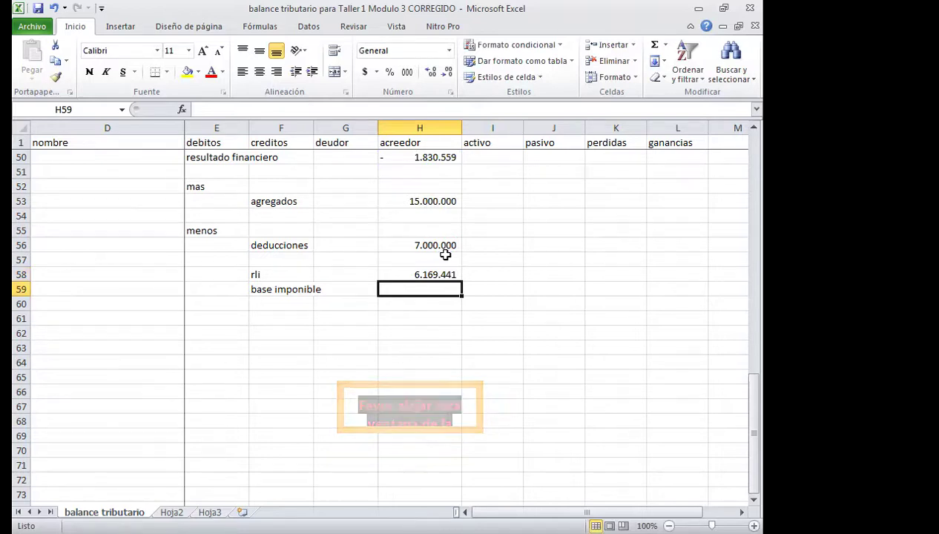
left_click(420, 200)
left_click(434, 160)
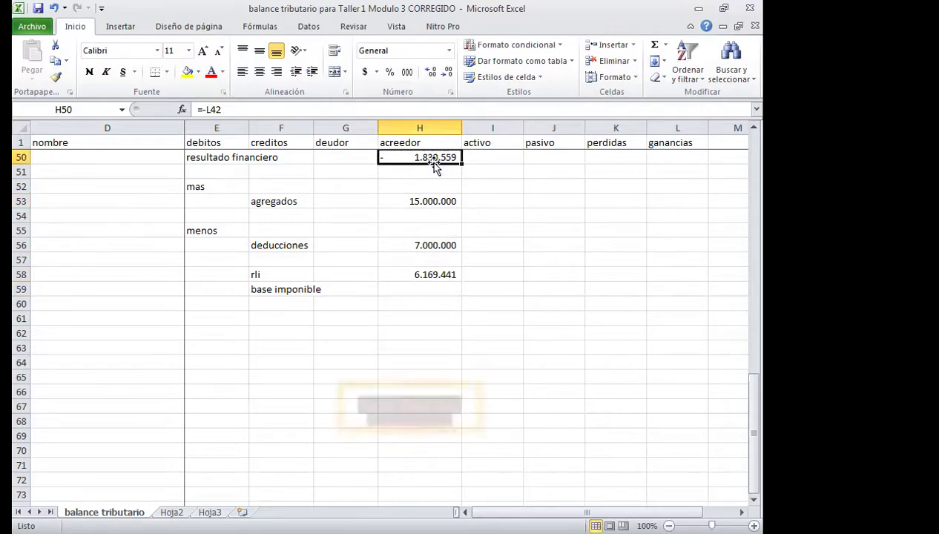
left_click(431, 243)
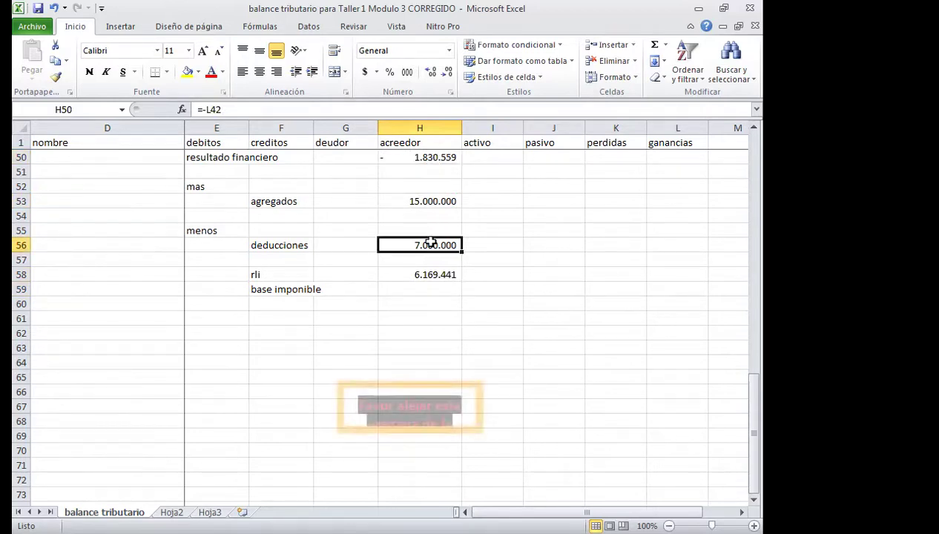
left_click(436, 159)
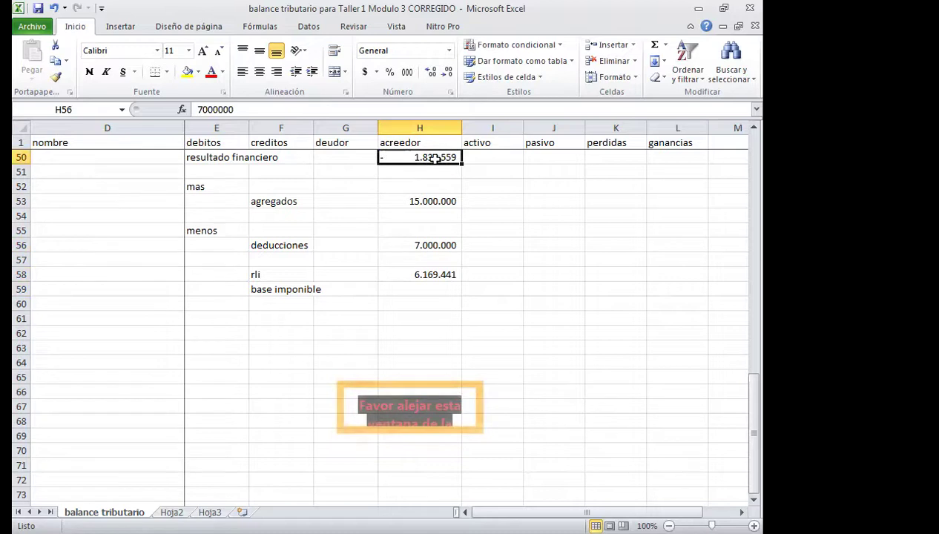
left_click(440, 277)
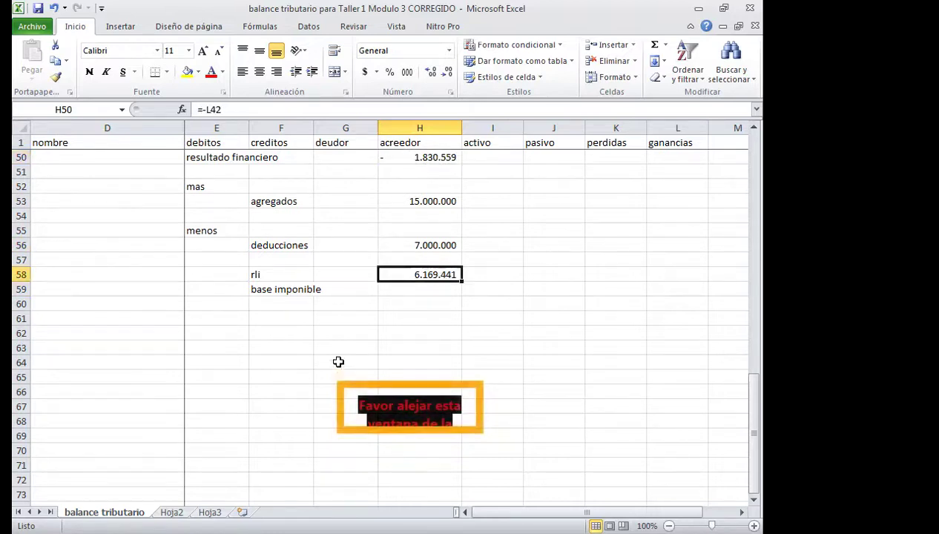
Add a ppm line with 2.500.000, shown with thousands separators and no decimals.
left_click(288, 345)
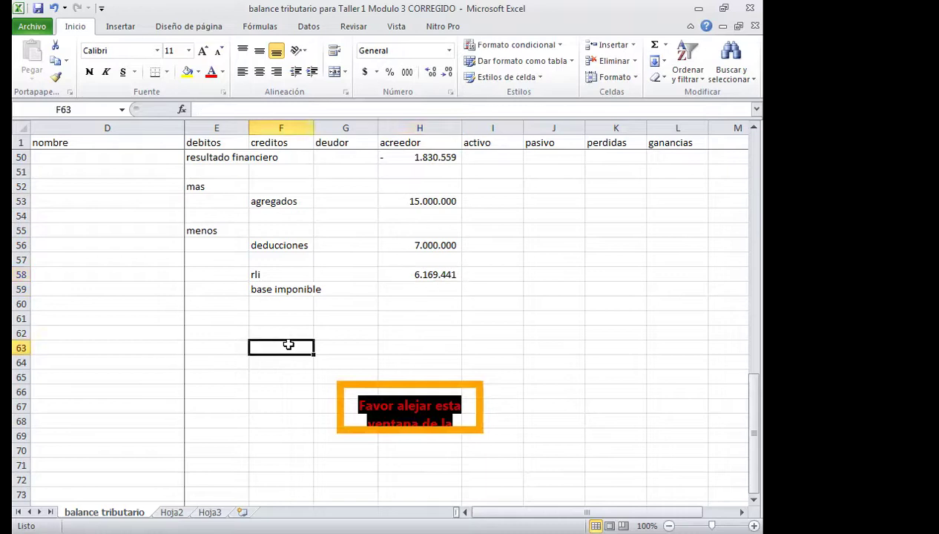
type("ppm")
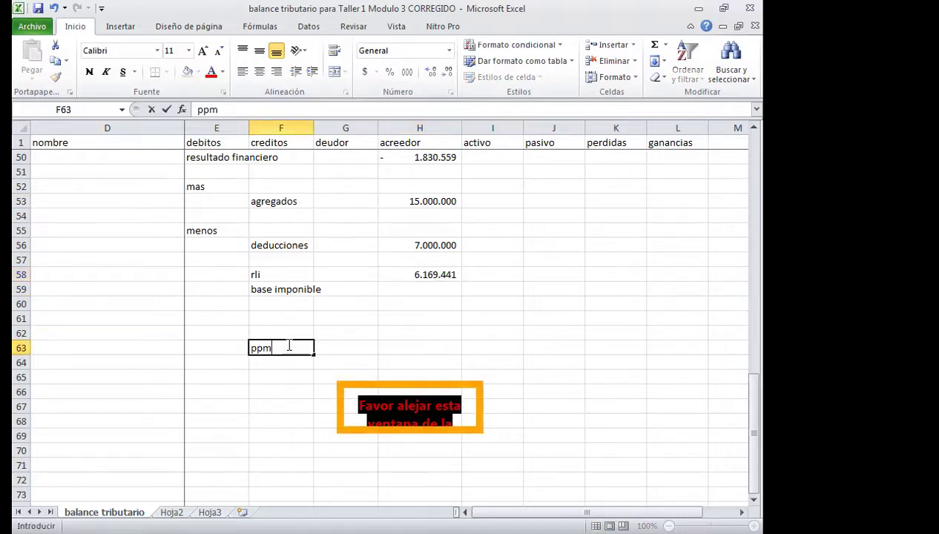
key("Tab")
key("Tab")
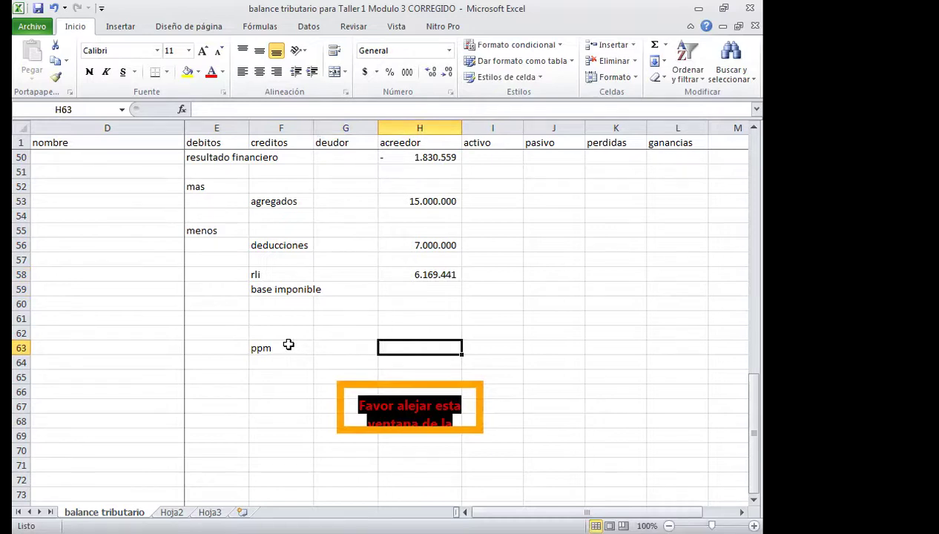
type("2500000")
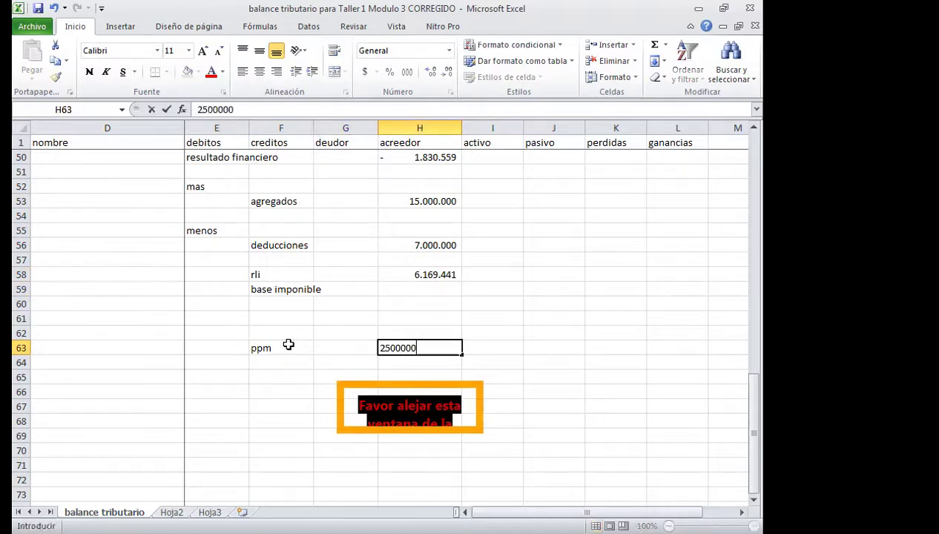
key("Return")
left_click(423, 348)
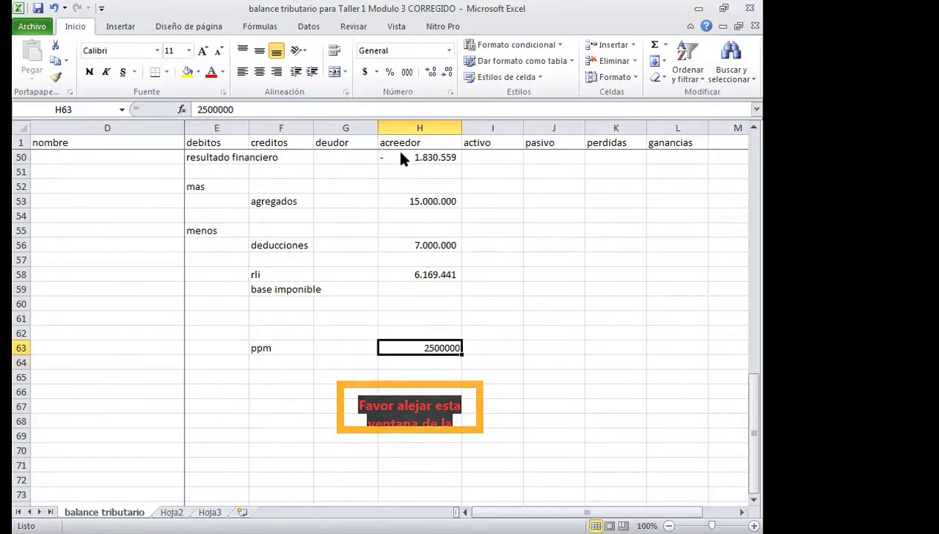
left_click(407, 72)
double_click(444, 72)
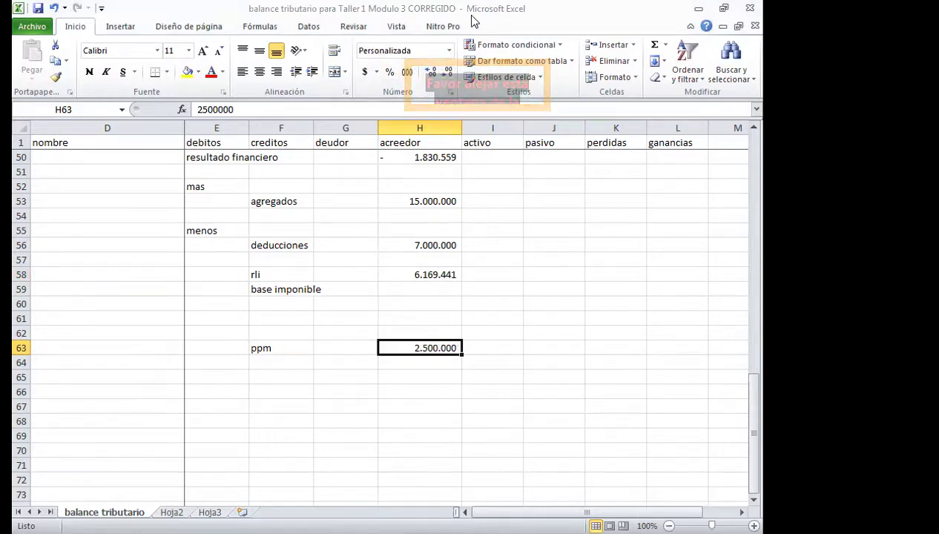
left_click(285, 303)
Add the 'tasa de impuesto' label with a 25% rate and widen column F.
type("i")
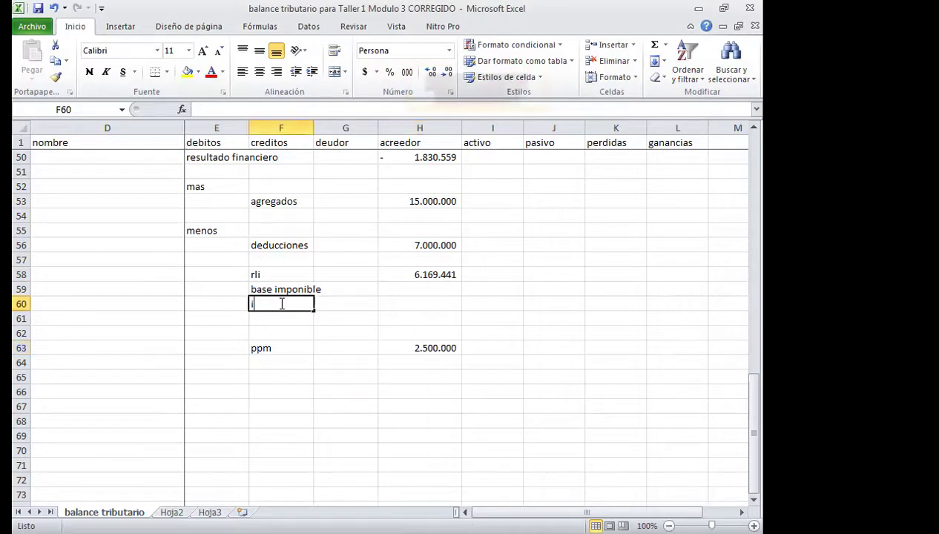
key("BackSpace")
type("t")
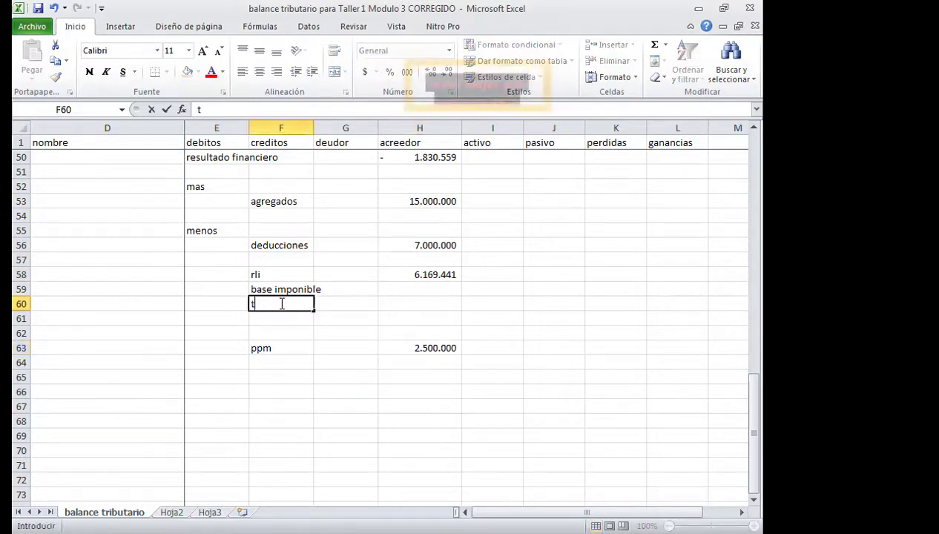
type("asa de impuesto")
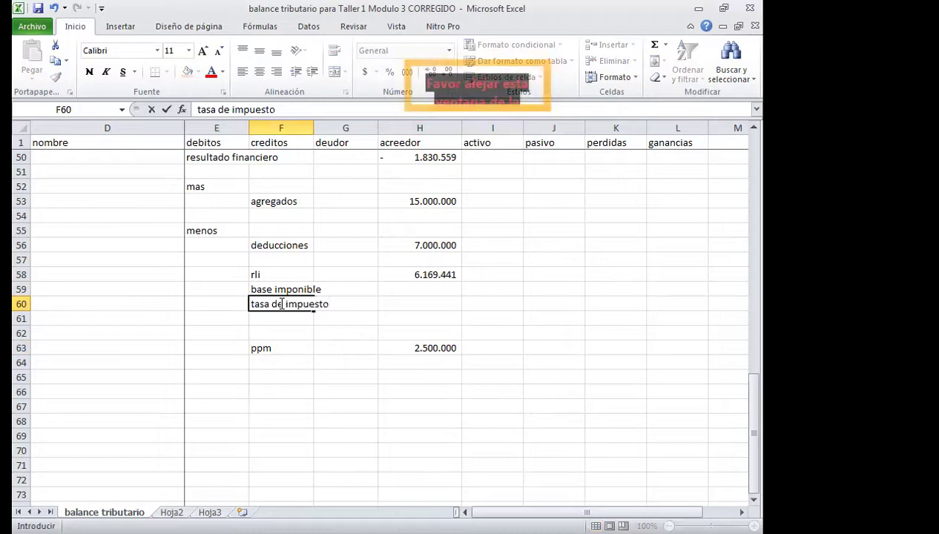
key("Tab")
type("25%")
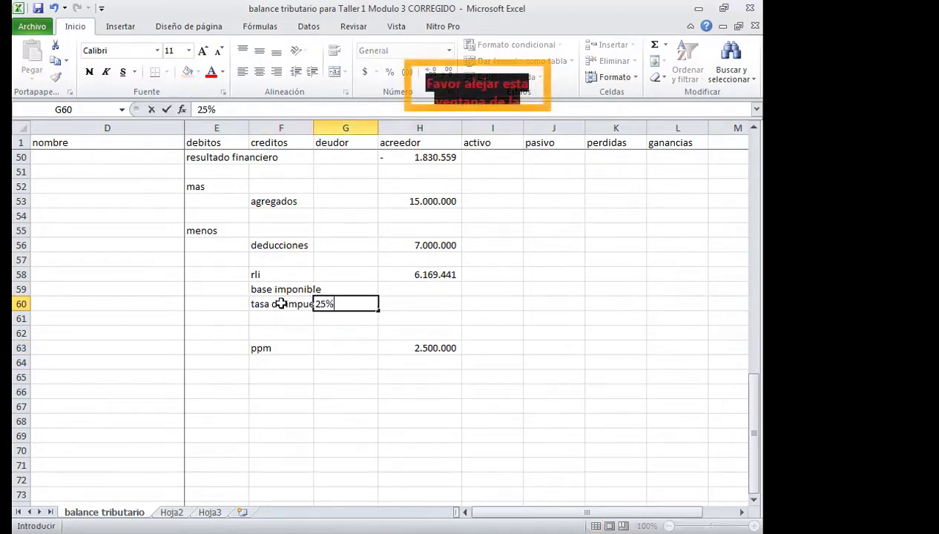
left_click(307, 365)
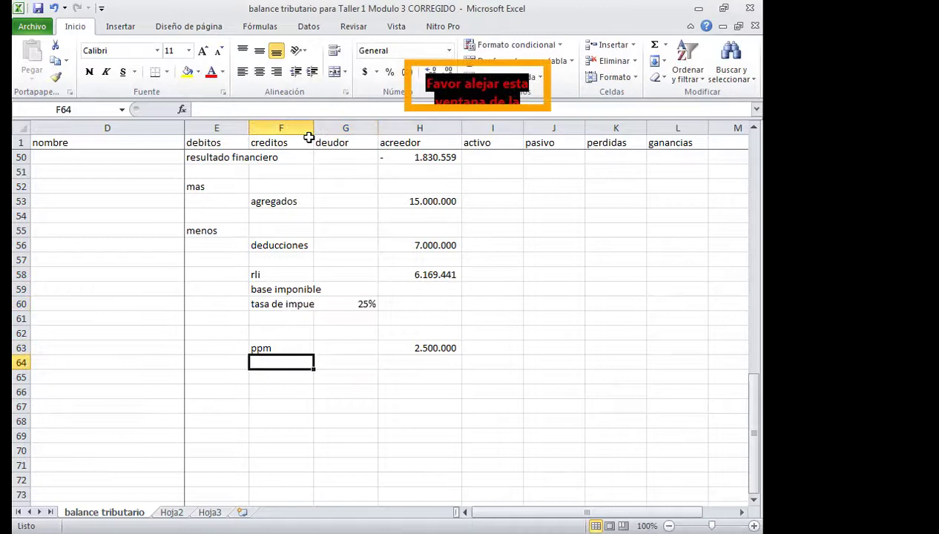
left_click_drag(313, 128, 333, 130)
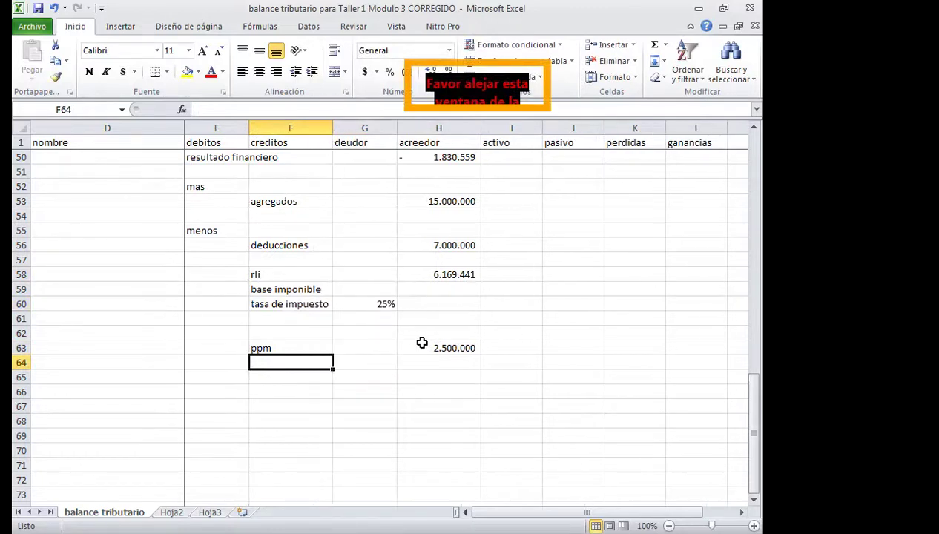
Calculate the tax amount in H60 as rli times the 25% rate (1.542.360).
left_click(448, 306)
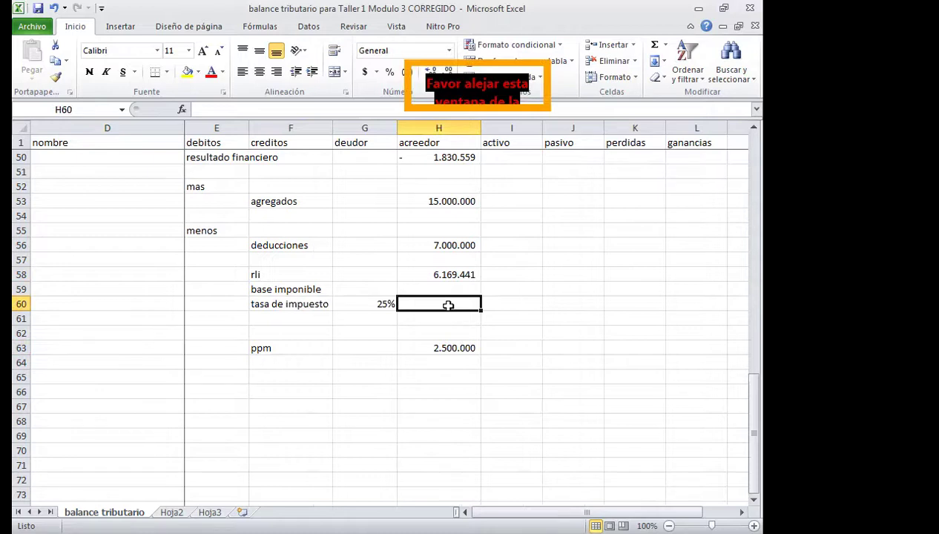
left_click(446, 276)
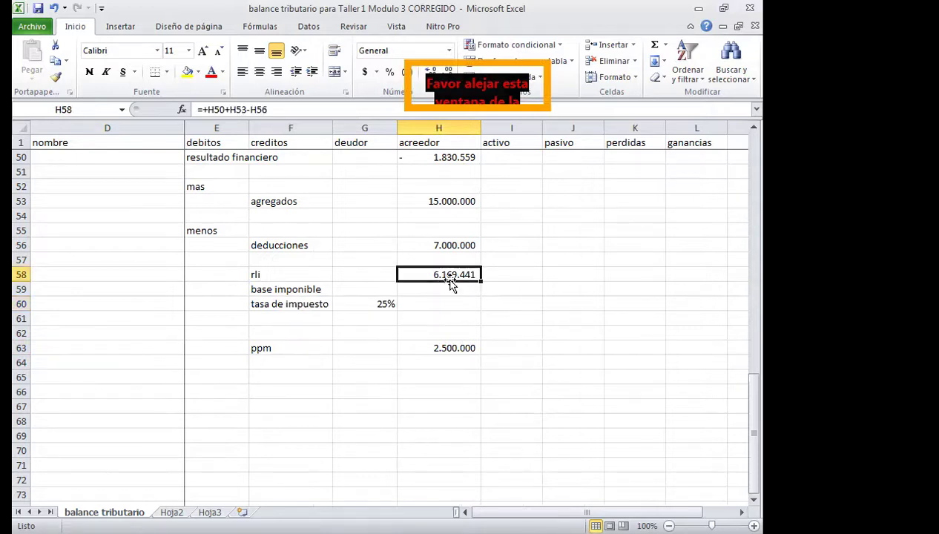
left_click(382, 304)
left_click(434, 306)
type("+")
key("Up")
key("Up")
type("*")
key("Left")
key("Return")
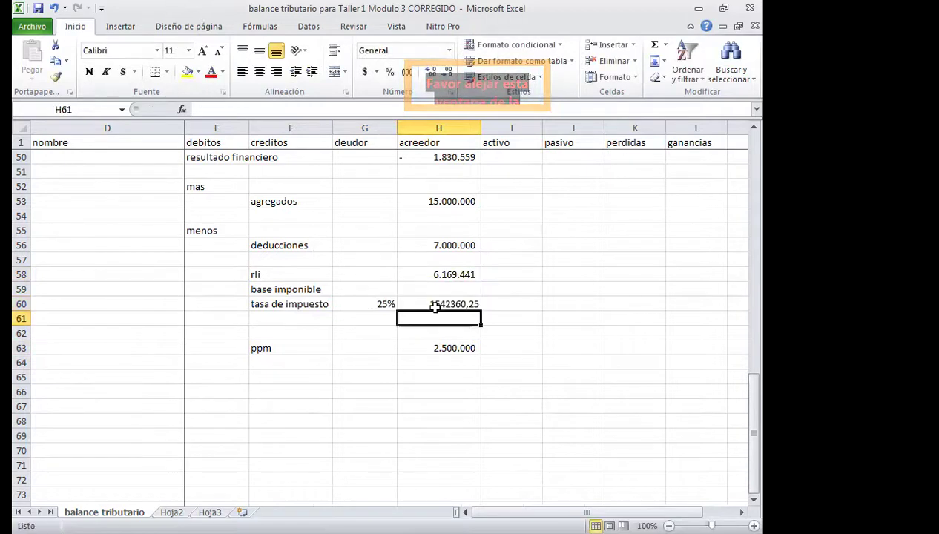
Format the tax amount with thousands separators and no decimals.
left_click(436, 306)
left_click(407, 72)
left_click(448, 72)
left_click(448, 72)
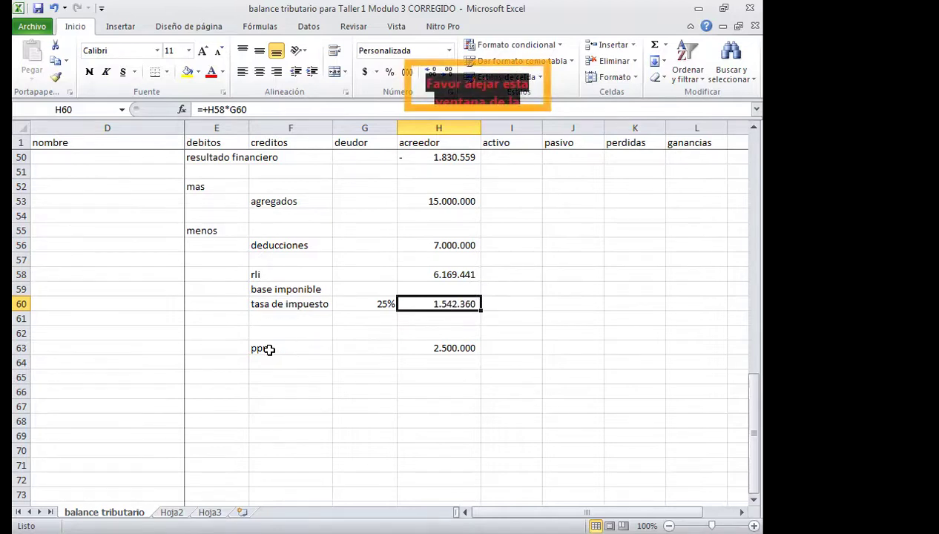
left_click_drag(267, 349, 437, 351)
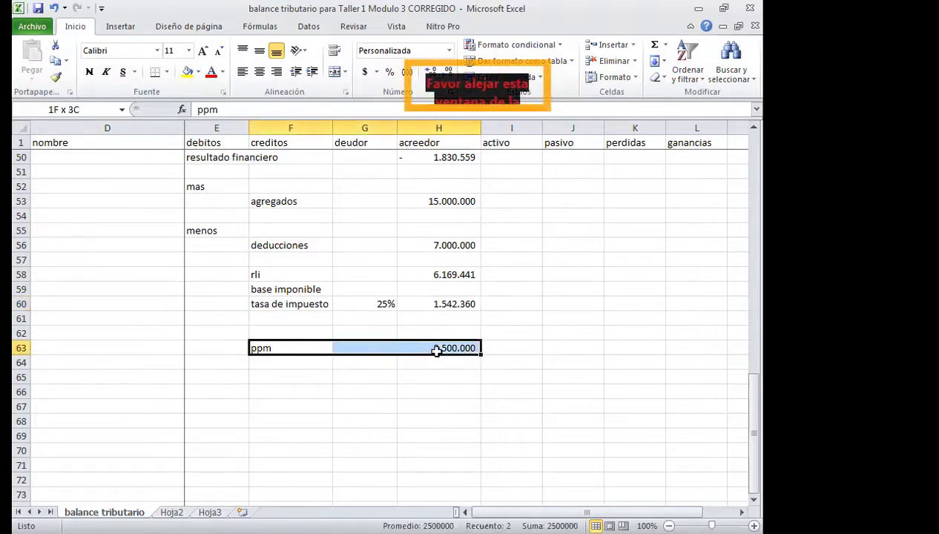
Highlight the ppm line in yellow fill.
left_click(188, 72)
left_click(343, 413)
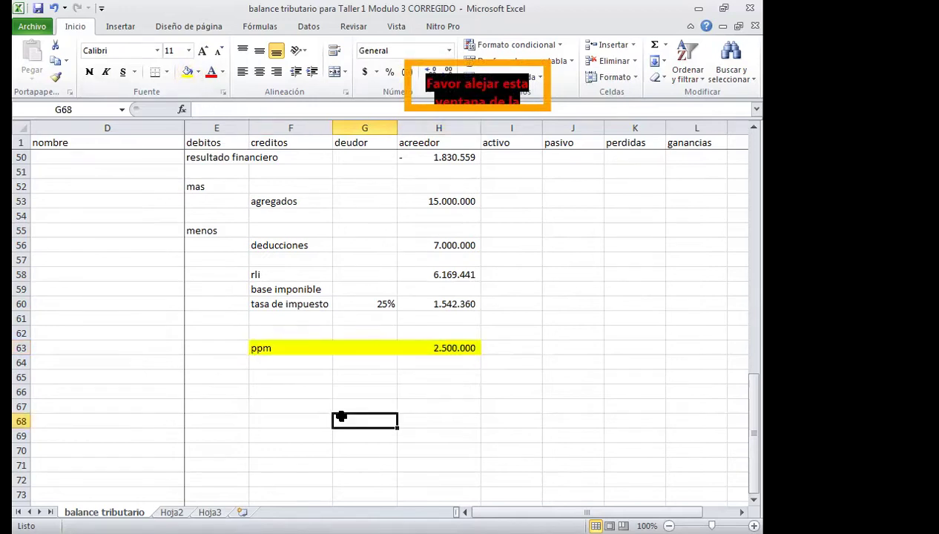
left_click(280, 380)
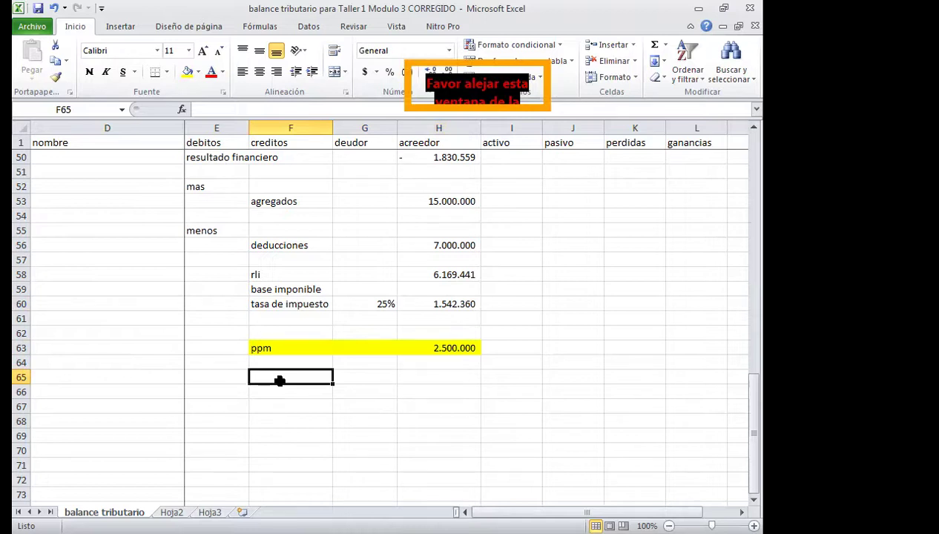
Add a 'monto a pagar' line computing tax minus ppm (=+H60-H63, -957.640).
key("Return")
type("monto")
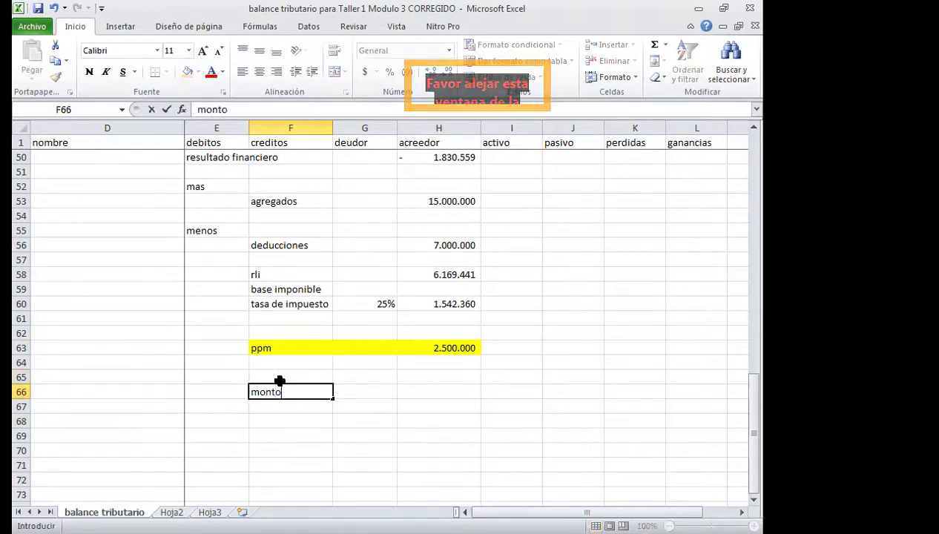
type(" a pagr")
key("BackSpace")
type("ar")
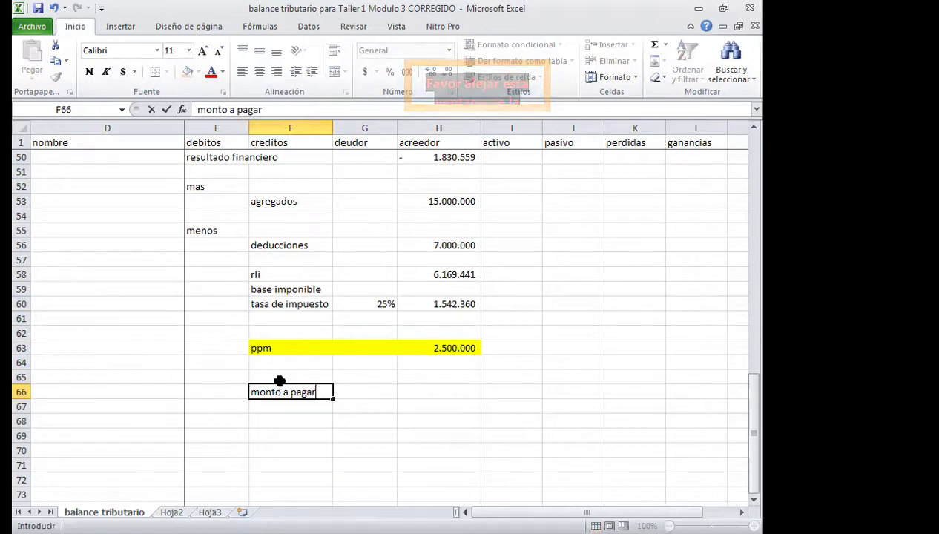
key("Tab")
key("Tab")
type("+")
key("Up")
key("Up")
key("Up")
key("Up")
key("Up")
key("Up")
type("-")
key("Up")
key("Up")
key("Up")
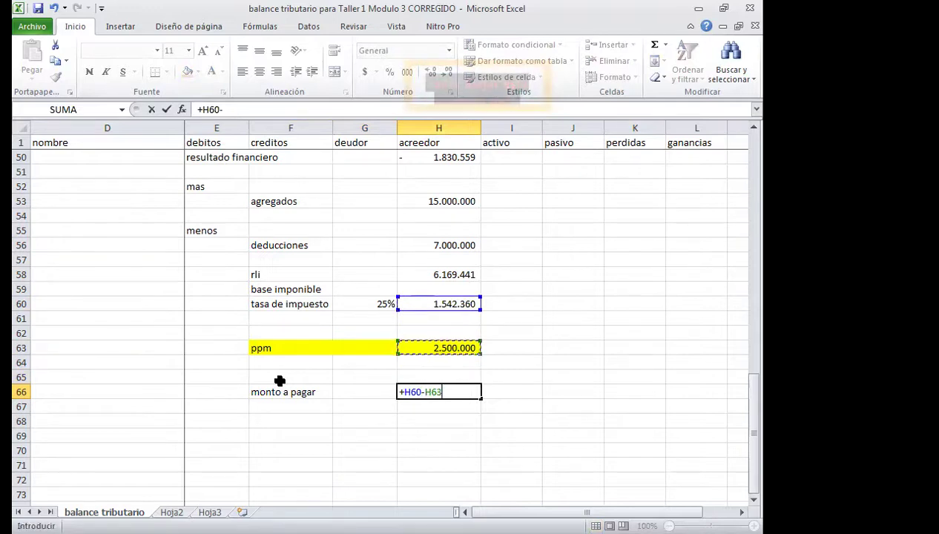
key("Return")
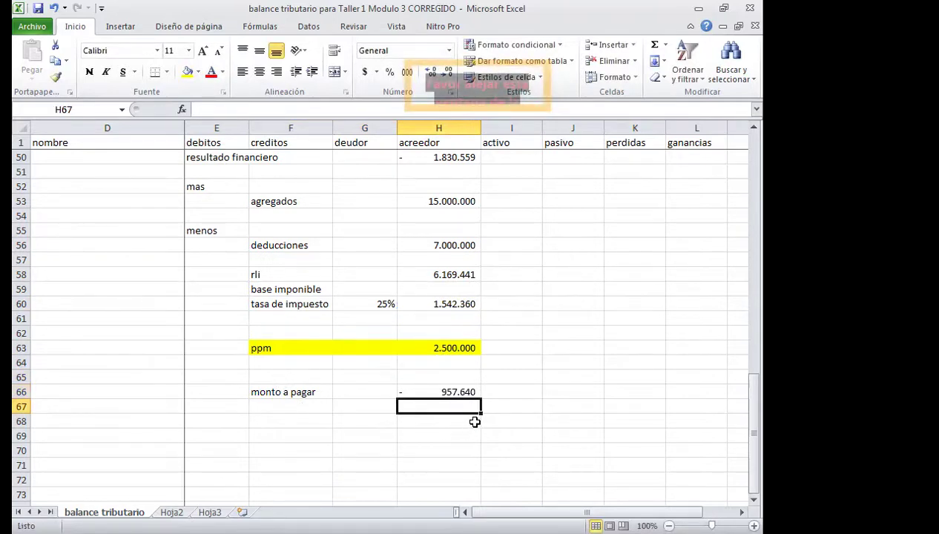
Note 'devolucion' beside the monto a pagar result.
left_click(494, 394)
type("devolucion")
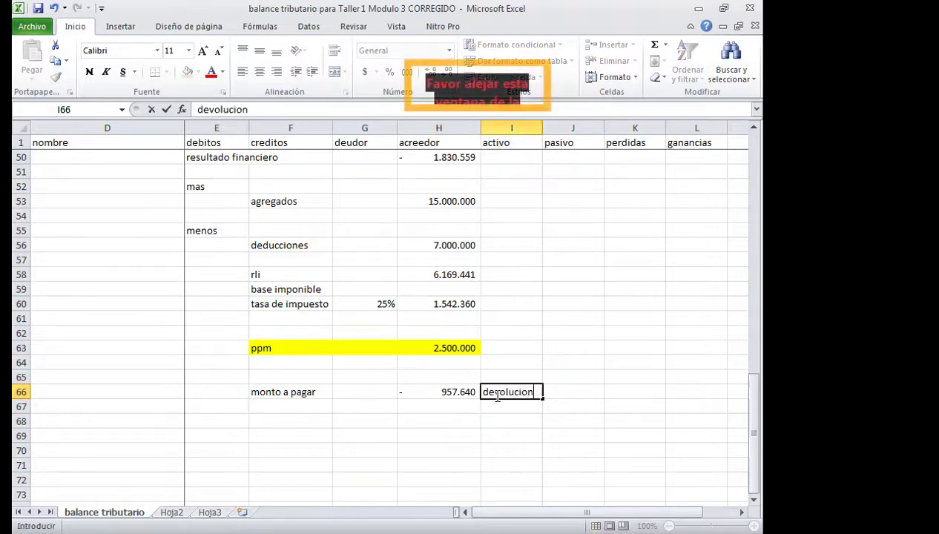
left_click(508, 452)
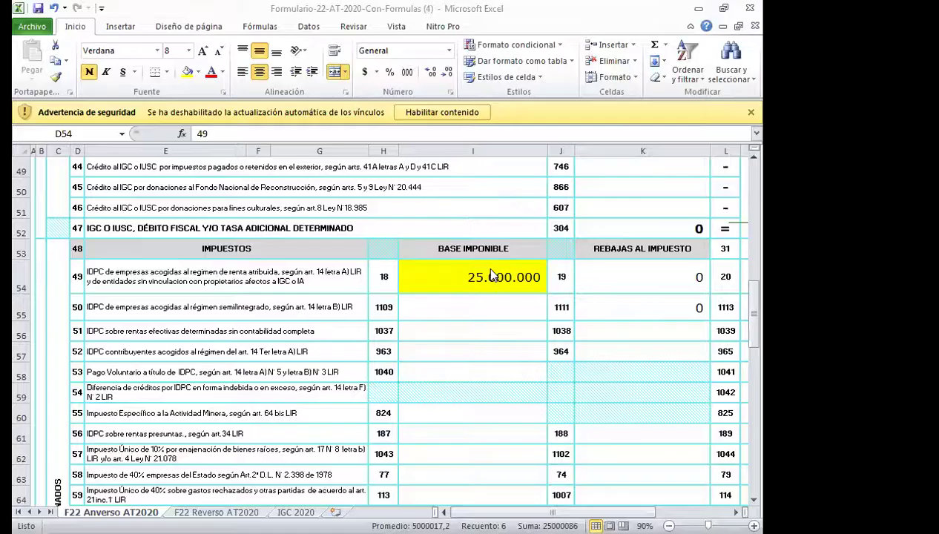
Clear the 25.000.000 tax base from line 49's cell I54.
left_click(482, 279)
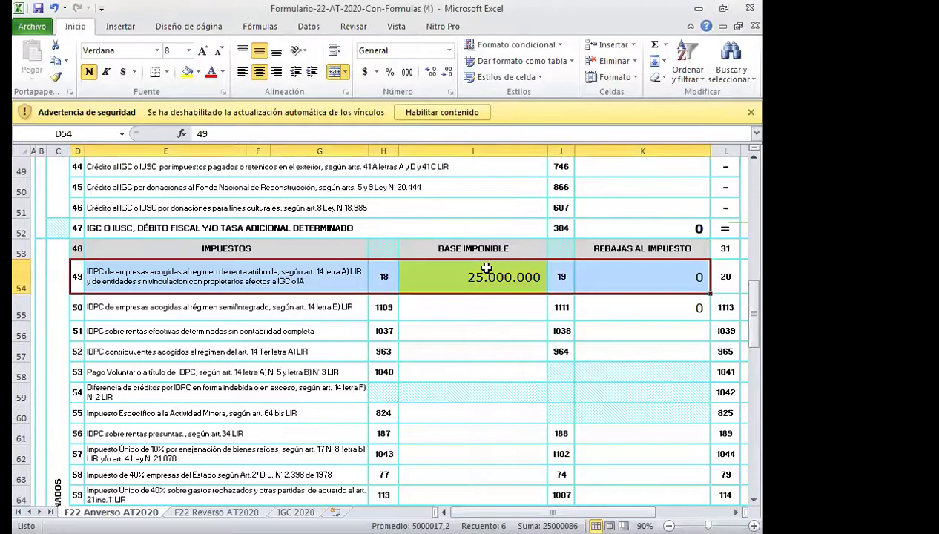
key("Delete")
scroll(482, 279, "up", 16)
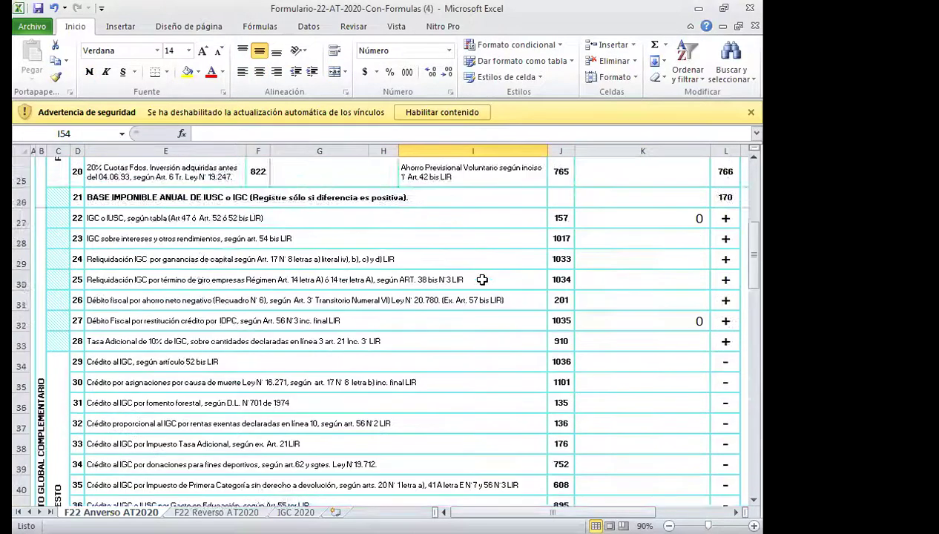
scroll(482, 279, "down", 20)
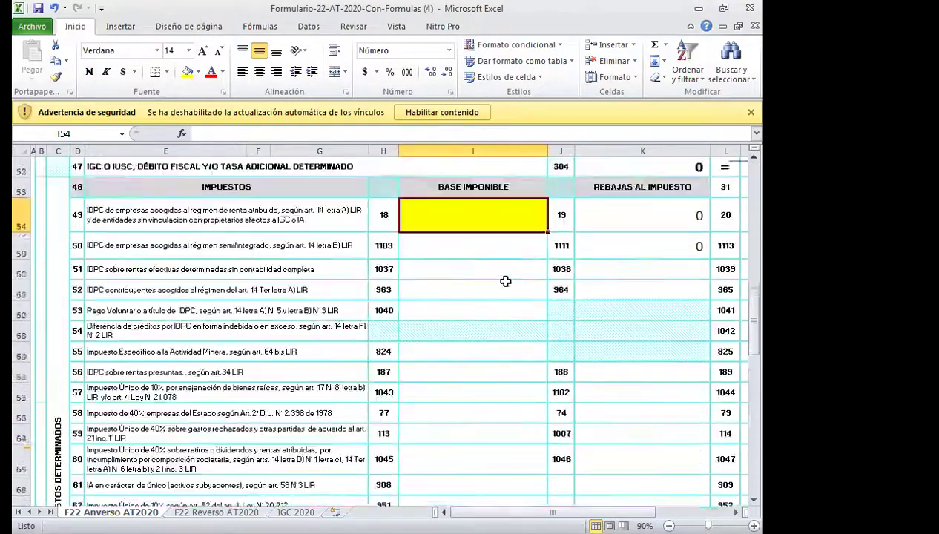
scroll(505, 280, "up", 5)
scroll(505, 281, "down", 7)
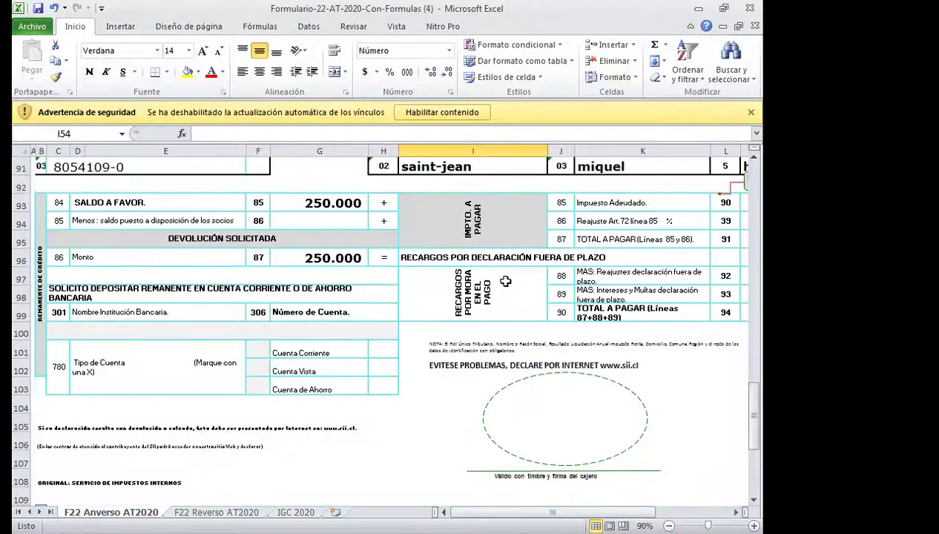
scroll(505, 280, "up", 2)
scroll(505, 281, "up", 6)
scroll(505, 281, "down", 6)
scroll(505, 280, "up", 9)
scroll(507, 281, "up", 4)
scroll(705, 315, "down", 8)
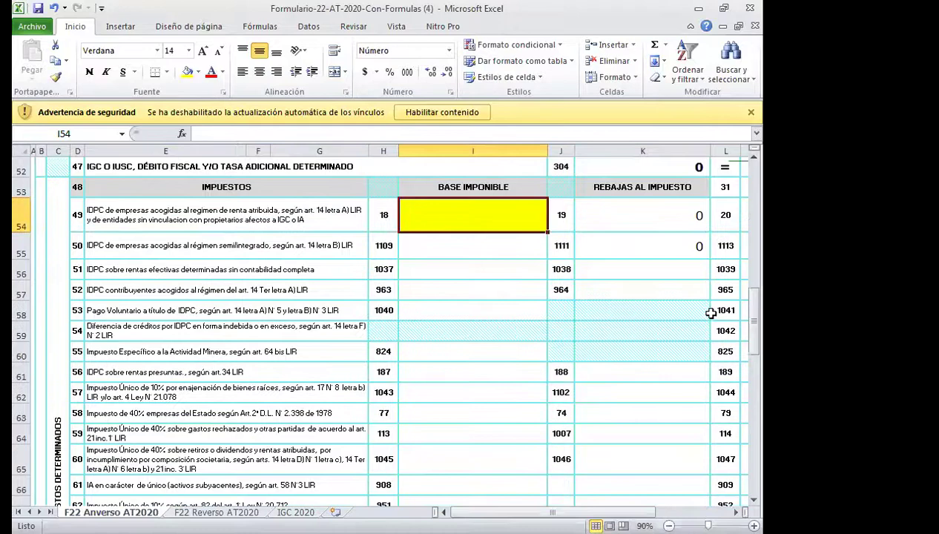
scroll(699, 324, "down", 2)
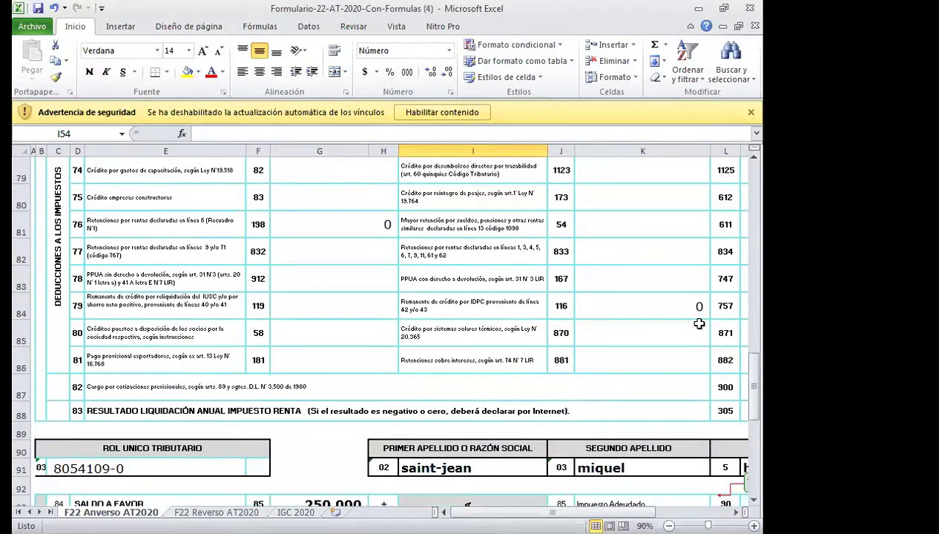
Inspect the formula behind the line 79 credit.
left_click(687, 312)
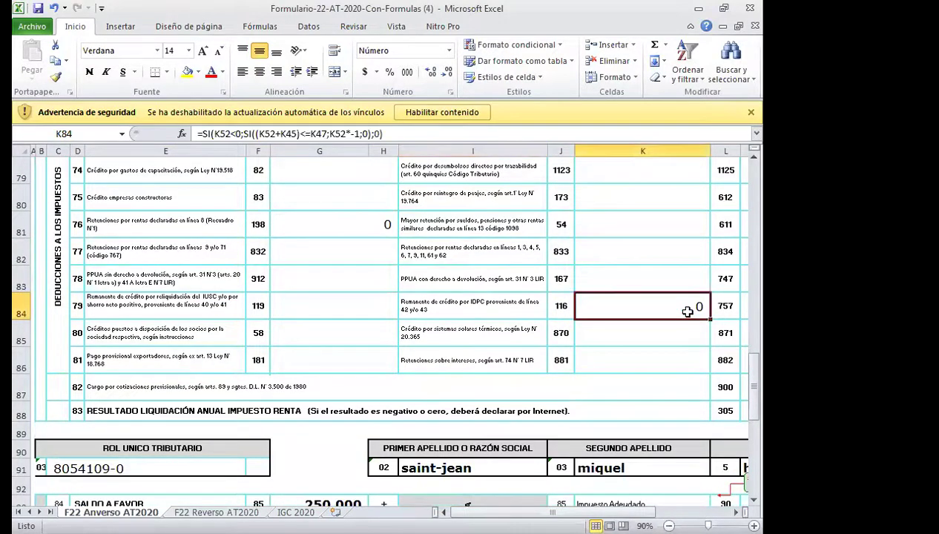
scroll(688, 311, "up", 3)
scroll(688, 312, "down", 6)
scroll(688, 312, "up", 6)
scroll(687, 311, "down", 7)
scroll(688, 312, "up", 10)
left_click_drag(504, 512, 579, 499)
scroll(556, 475, "up", 6)
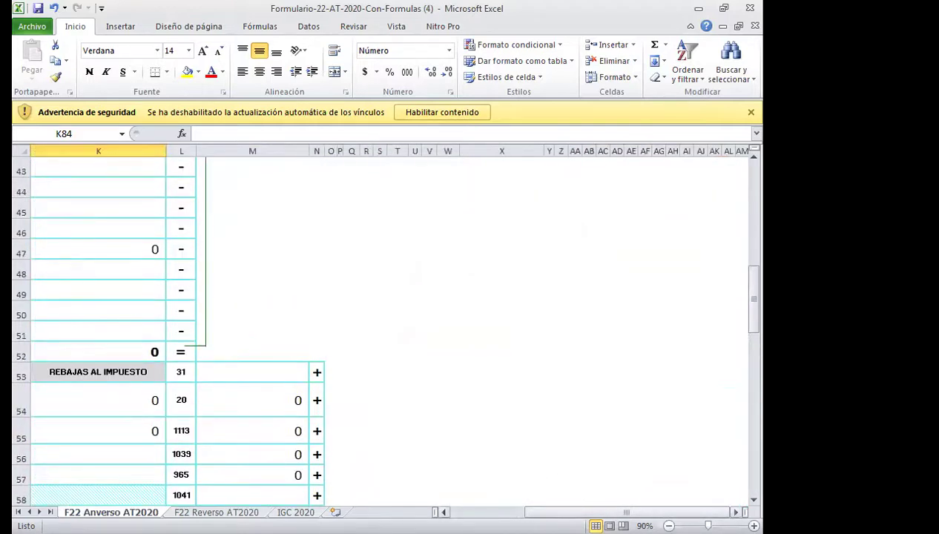
left_click_drag(549, 511, 496, 511)
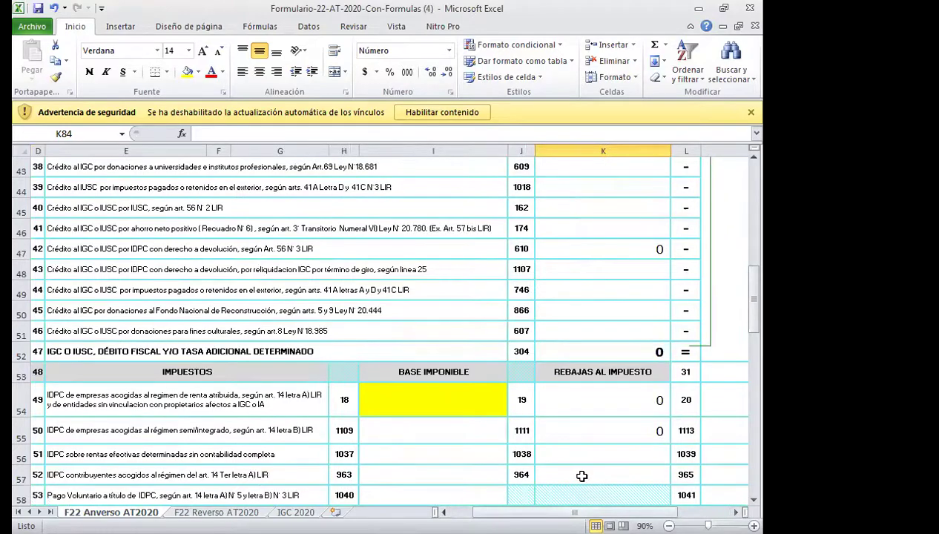
scroll(582, 476, "down", 9)
scroll(582, 477, "down", 5)
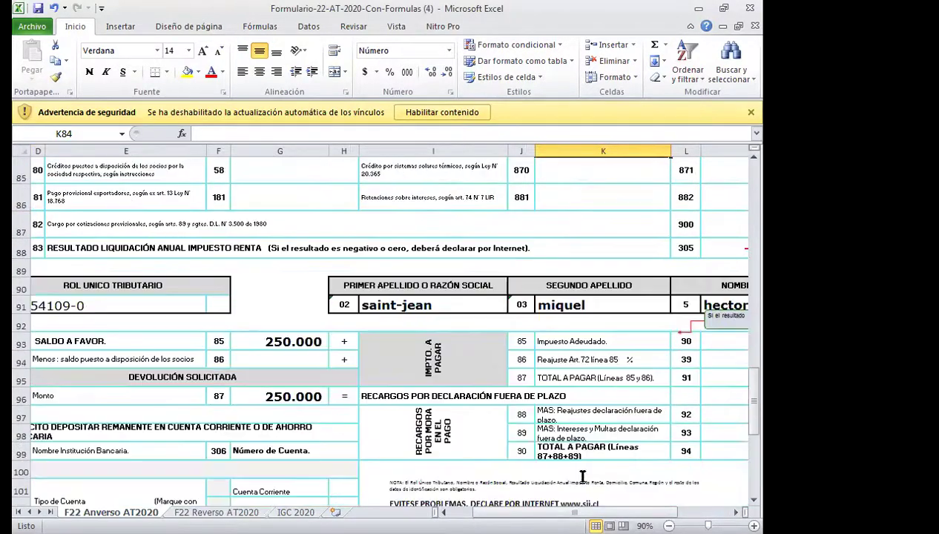
left_click(443, 512)
scroll(161, 335, "up", 3)
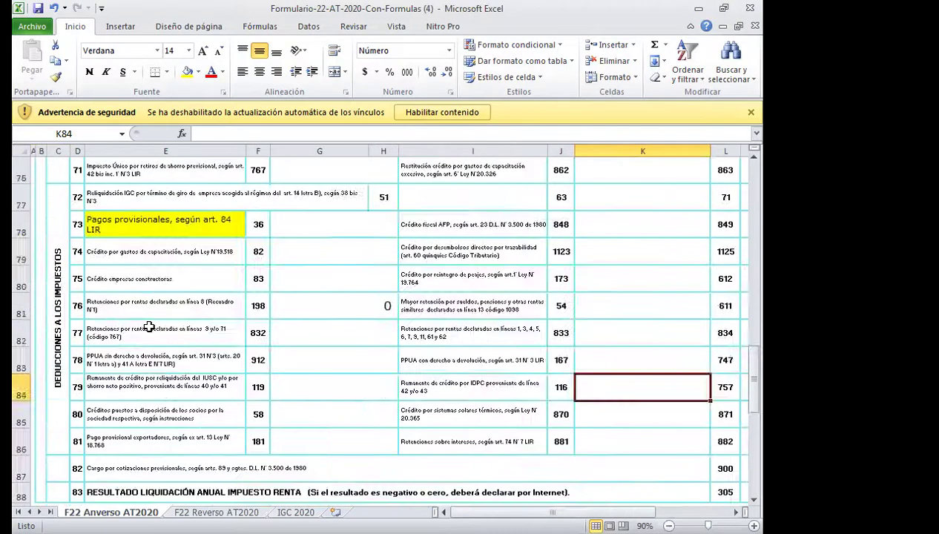
Delete the 250000 provisional payment amount on line 73.
left_click(607, 230)
key("Right")
key("Right")
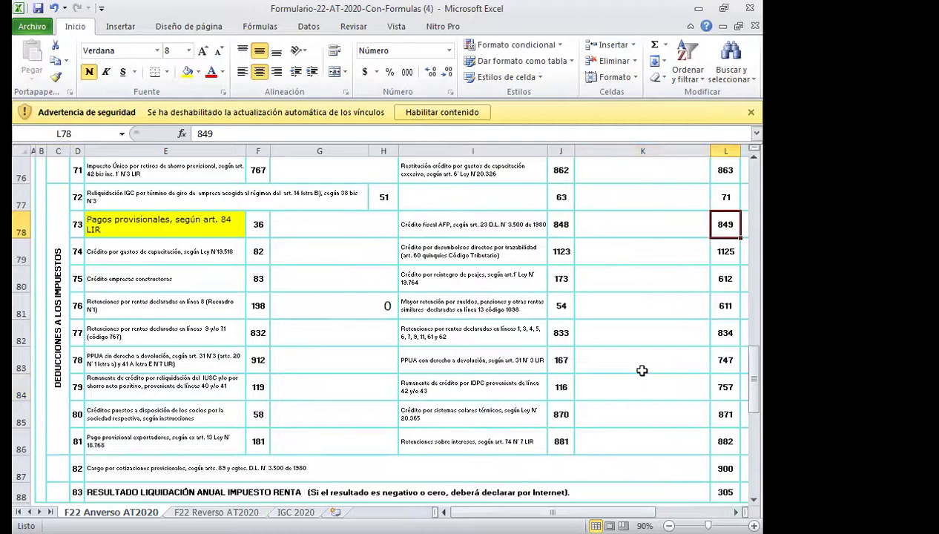
key("Delete")
Reselect the now-empty line 49 tax base cell.
scroll(600, 415, "up", 20)
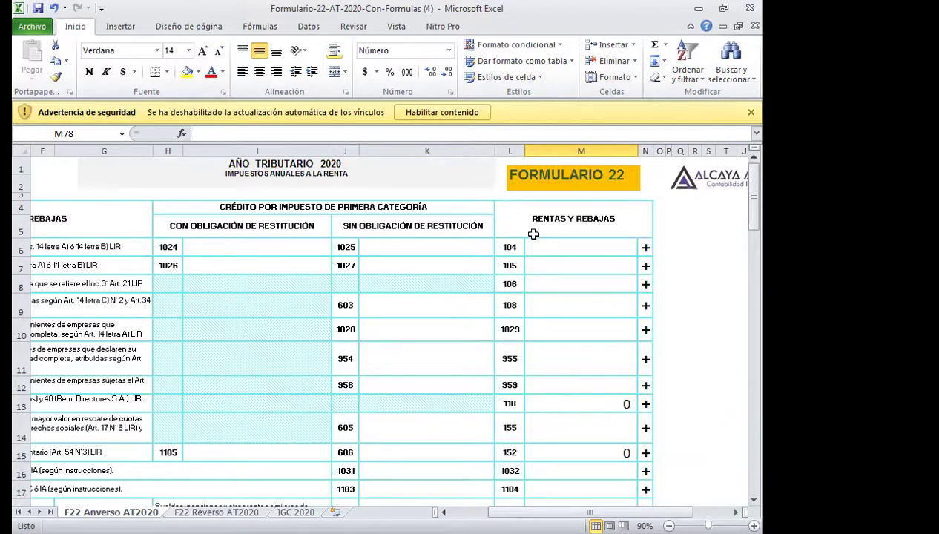
scroll(534, 235, "down", 16)
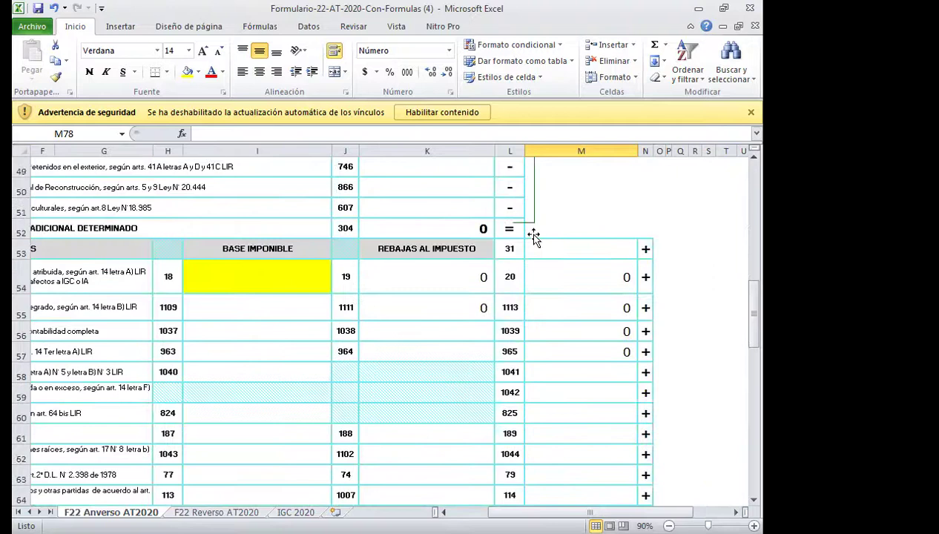
scroll(375, 495, "left", 5)
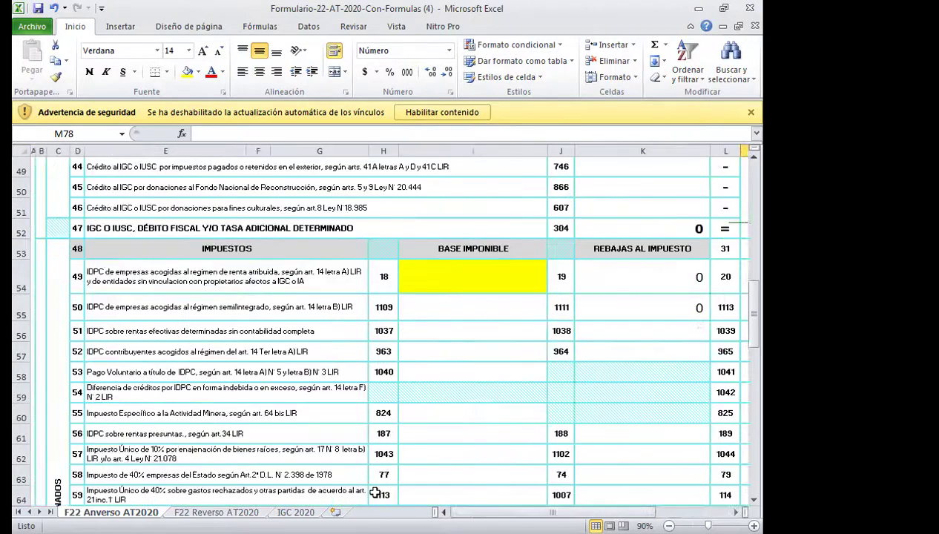
left_click(76, 275)
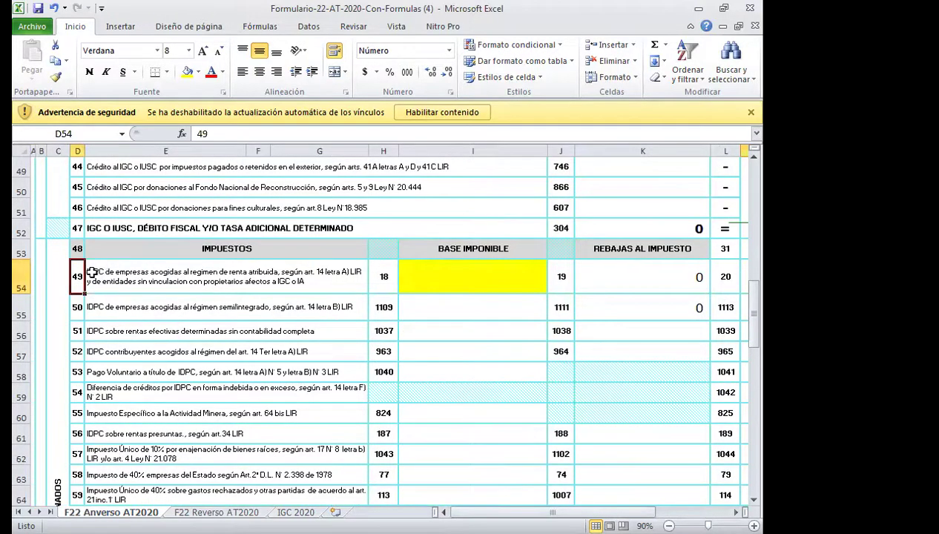
left_click(476, 276)
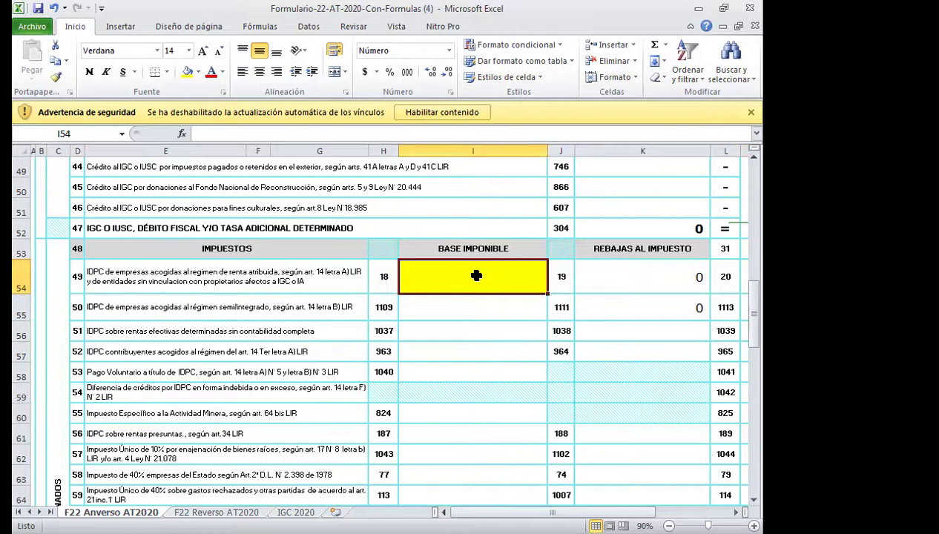
Enter 6.169.441 as the line 49 base and fill its 1.542.360 tax result yellow.
type("6.169.4")
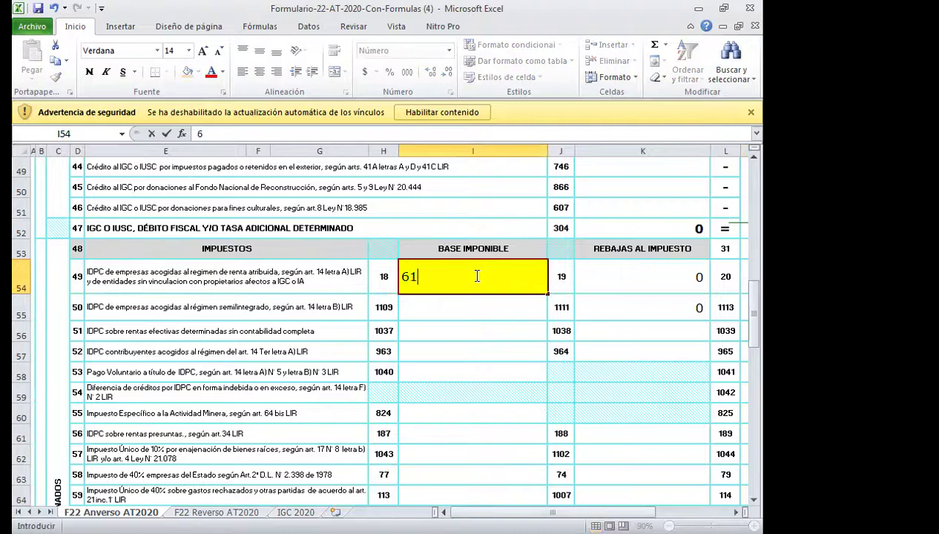
type("41")
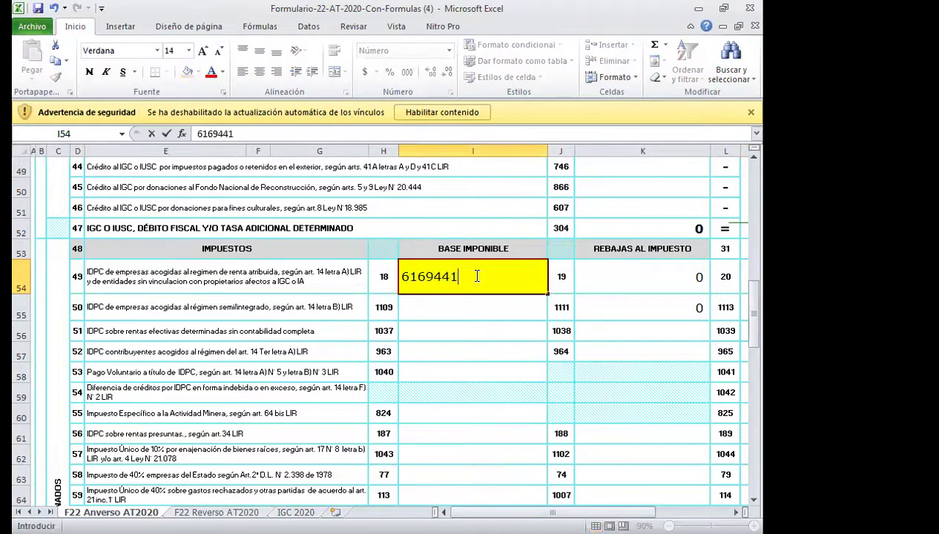
left_click(618, 274)
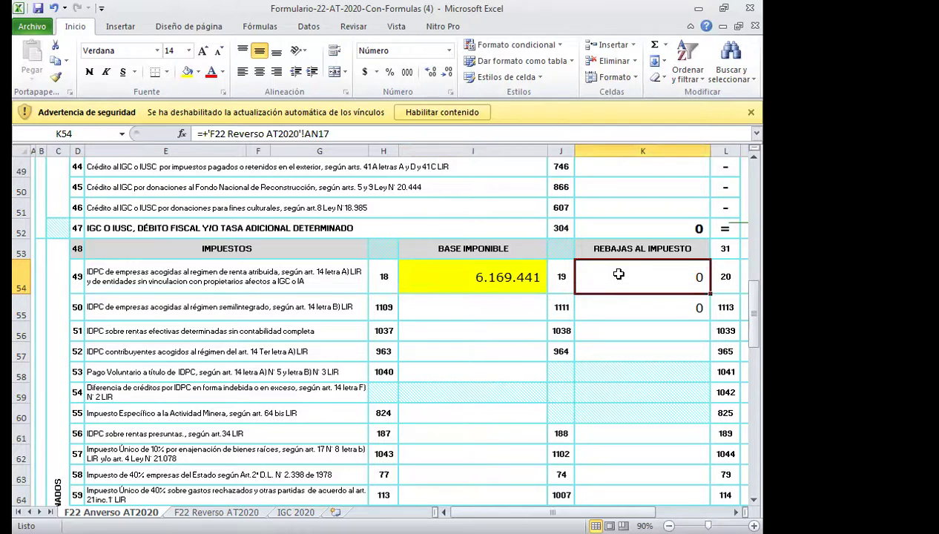
key("Right")
key("Right")
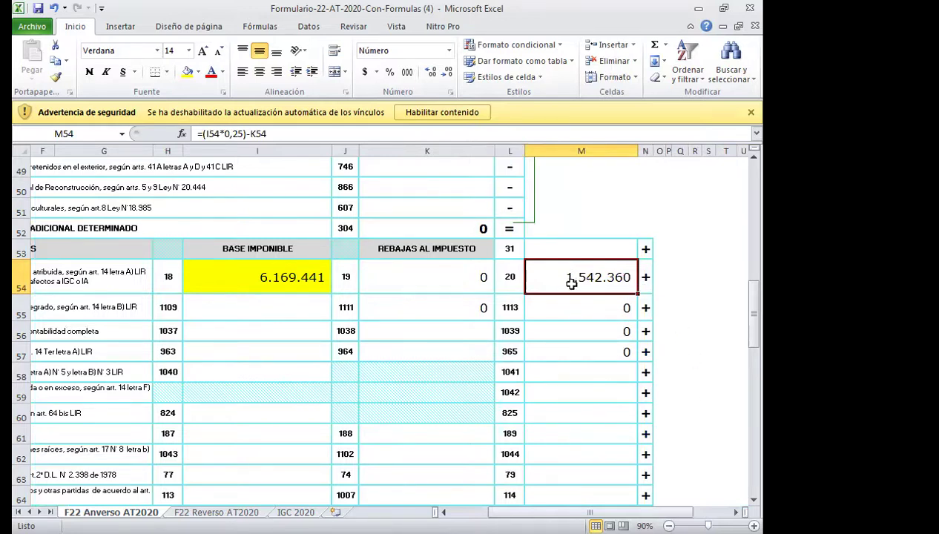
left_click(188, 71)
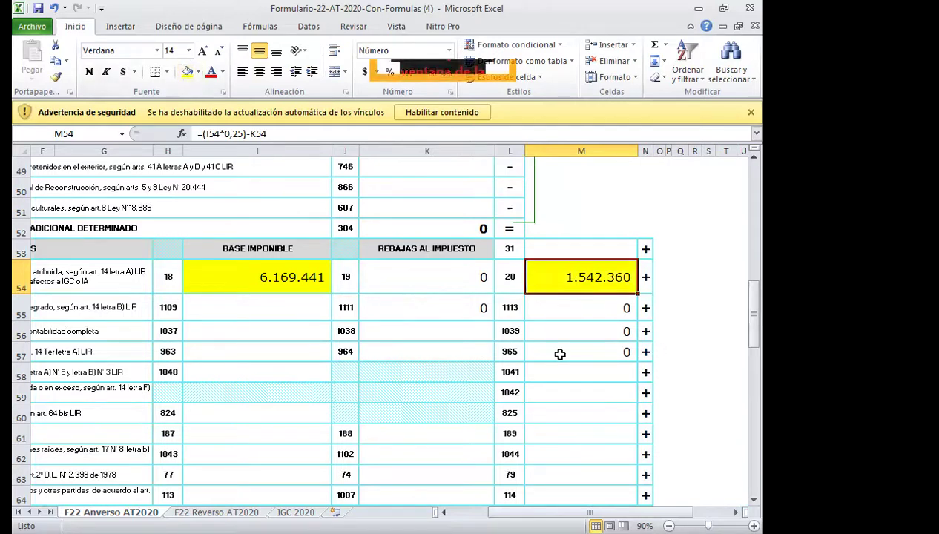
scroll(560, 355, "down", 2)
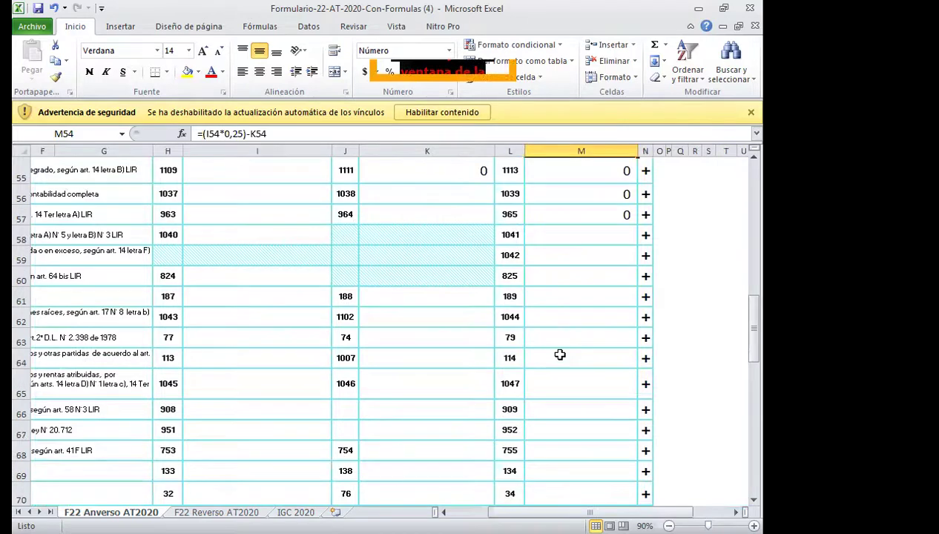
scroll(560, 355, "down", 1)
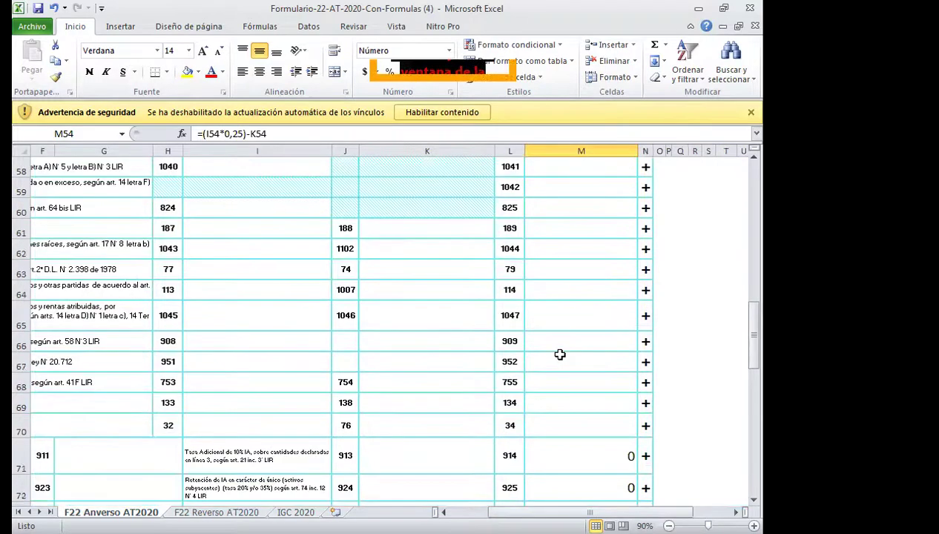
left_click(402, 355)
Enter 2.500.000 in the line 73 Pagos provisionales amount (code 849) and fill it yellow.
key("Left")
key("Home")
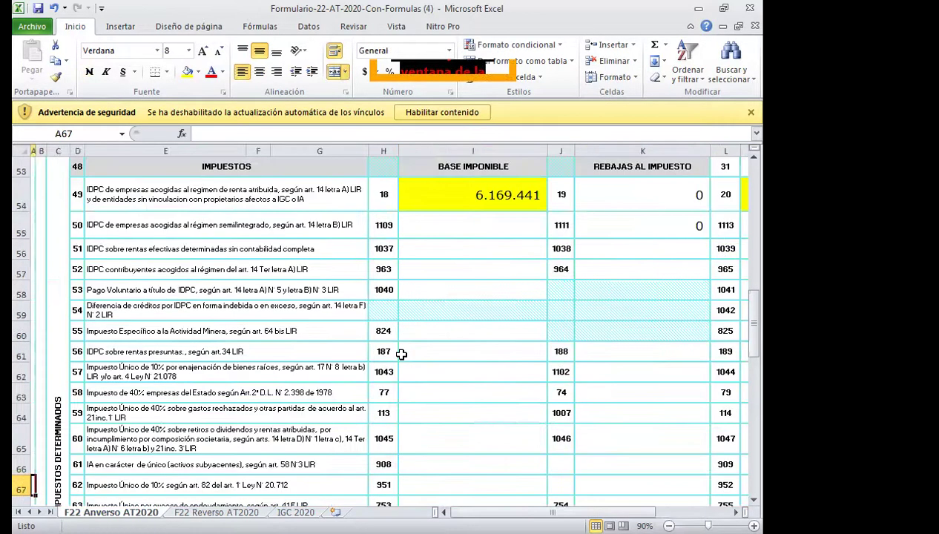
scroll(313, 322, "down", 3)
scroll(313, 322, "down", 3)
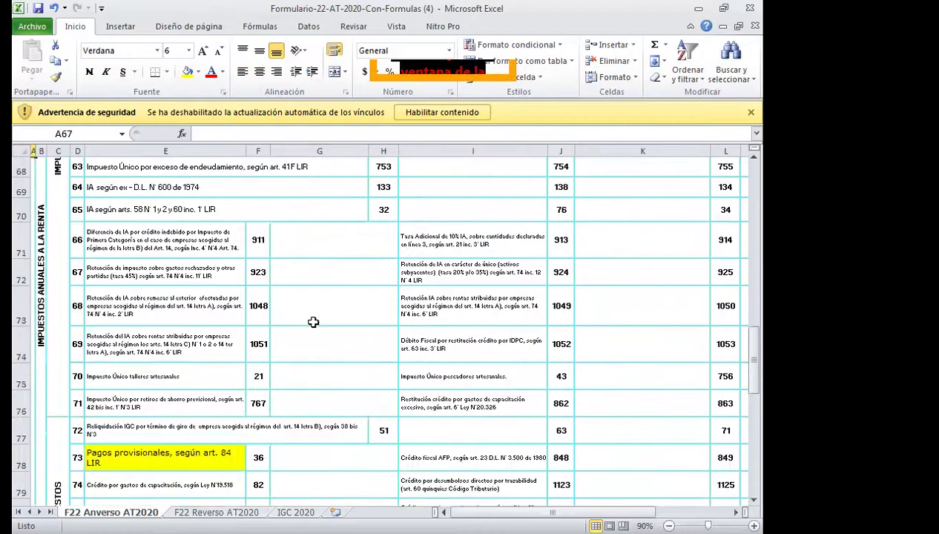
left_click(121, 390)
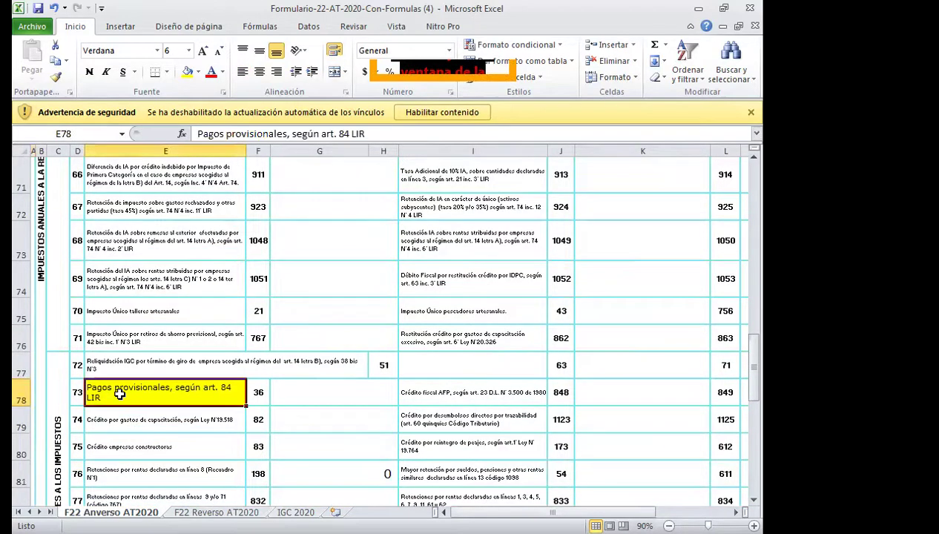
key("Right")
key("Right")
key("Right")
key("Right")
key("Right")
key("Right")
key("Right")
key("Left")
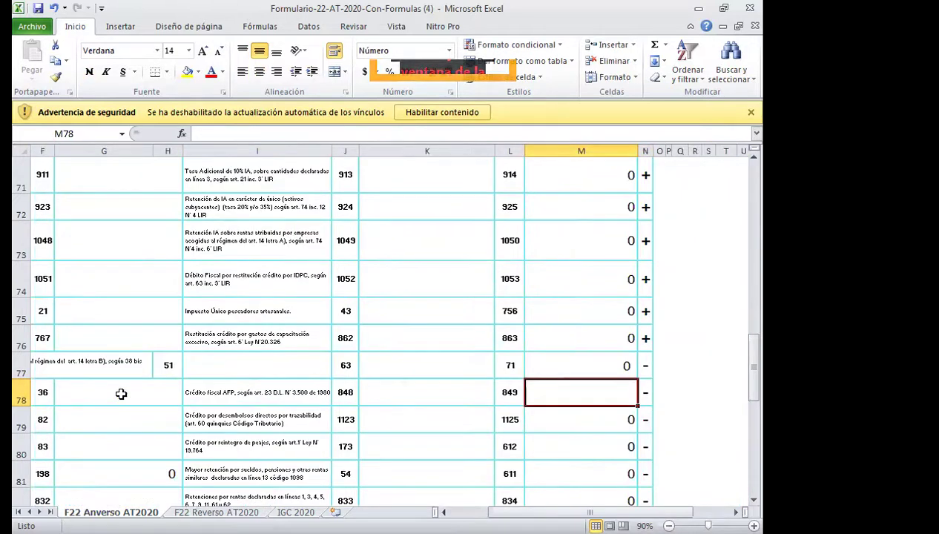
type("2.500.000")
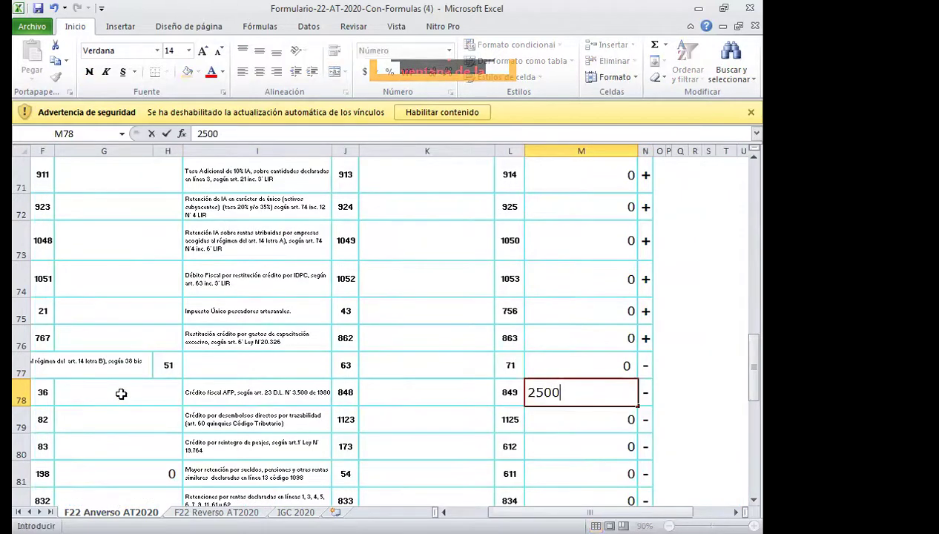
key("Return")
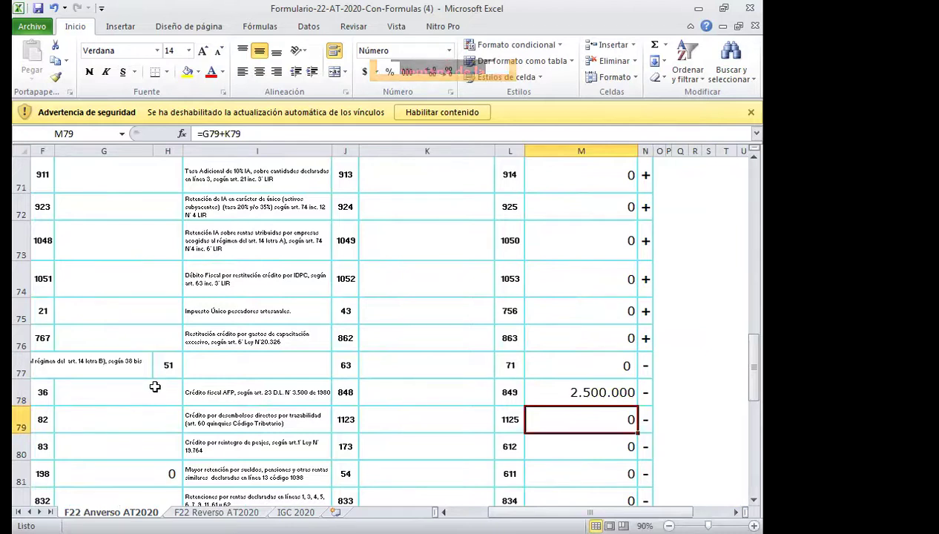
left_click(553, 392)
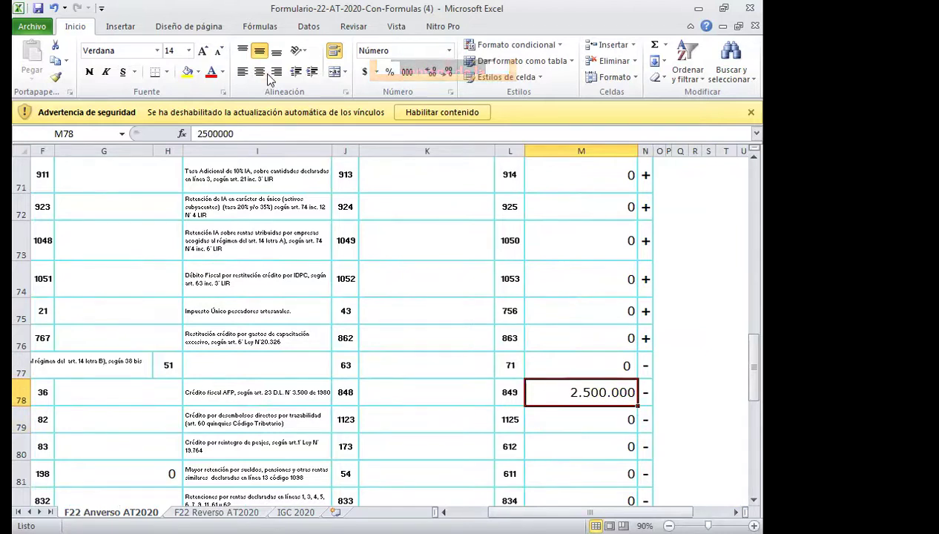
left_click(187, 71)
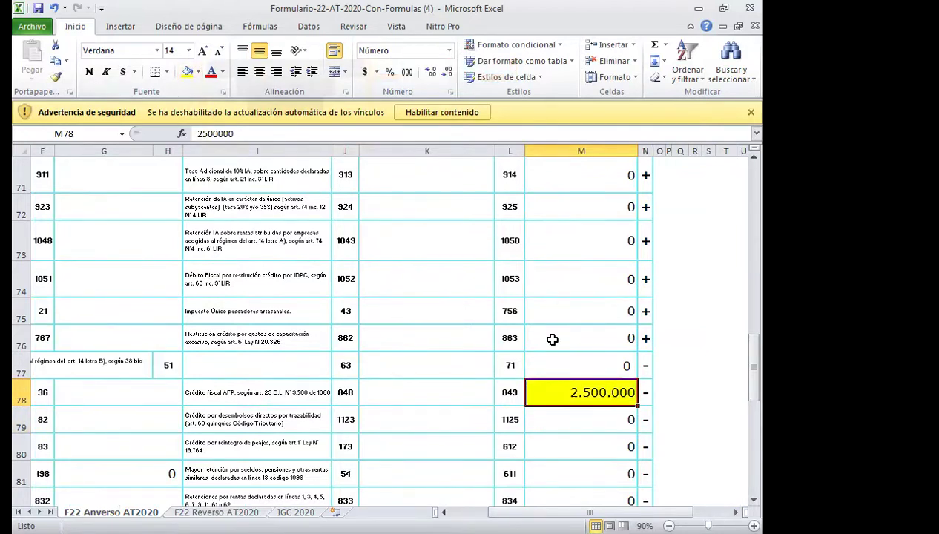
scroll(553, 339, "down", 3)
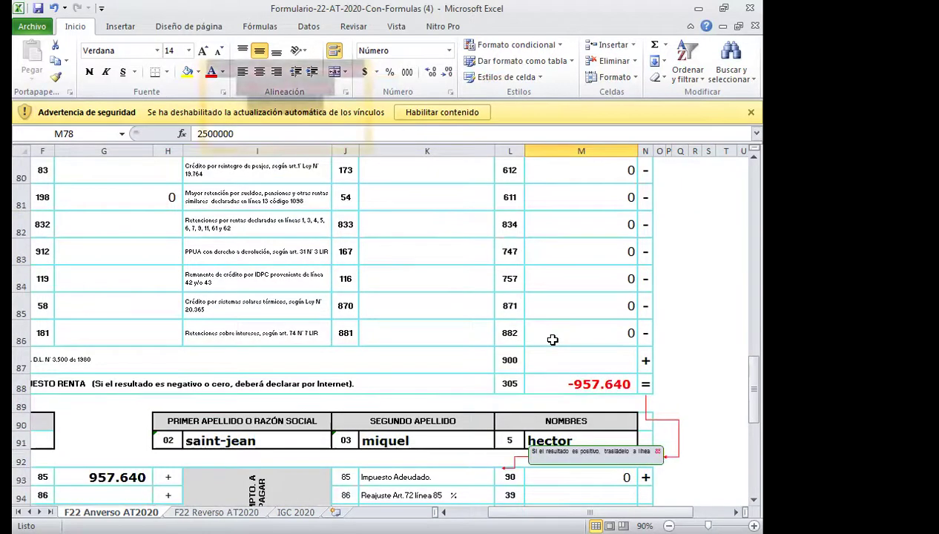
scroll(552, 340, "down", 1)
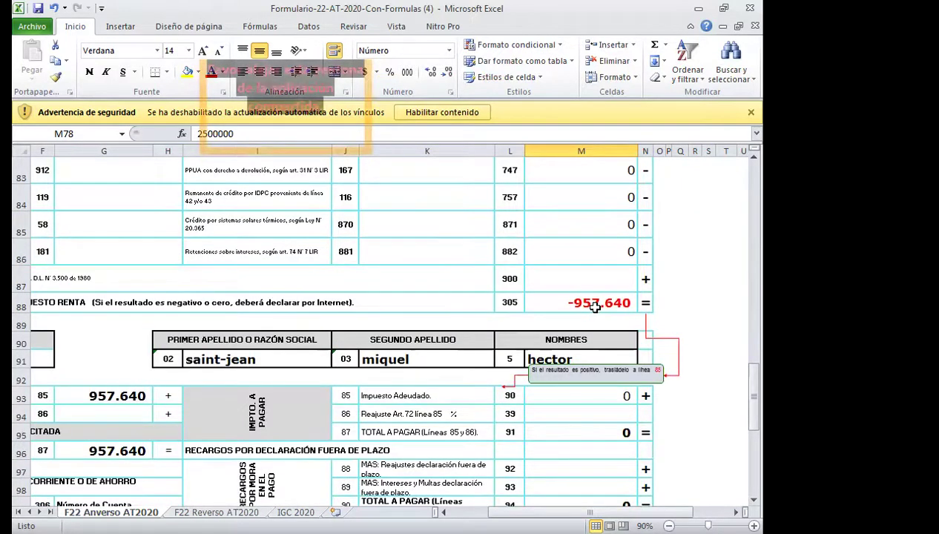
left_click(595, 307)
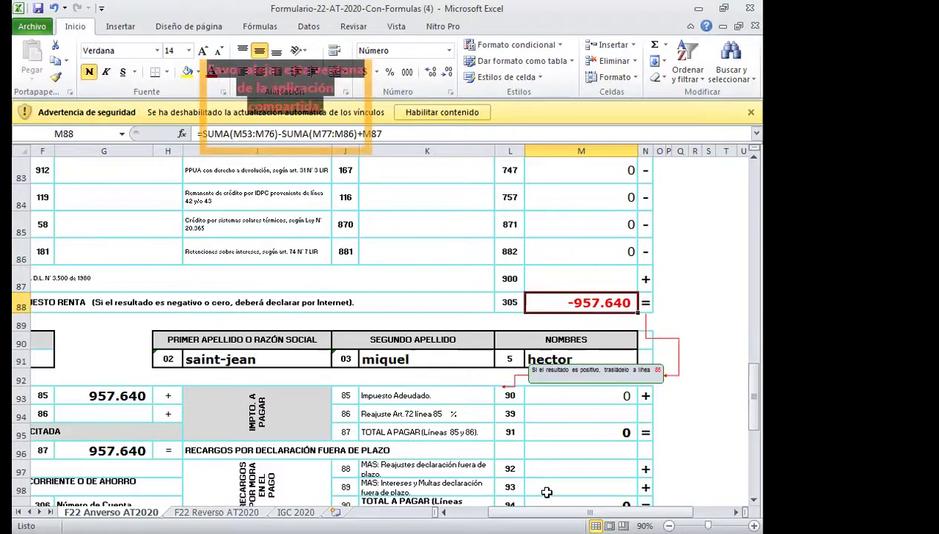
left_click_drag(590, 512, 553, 512)
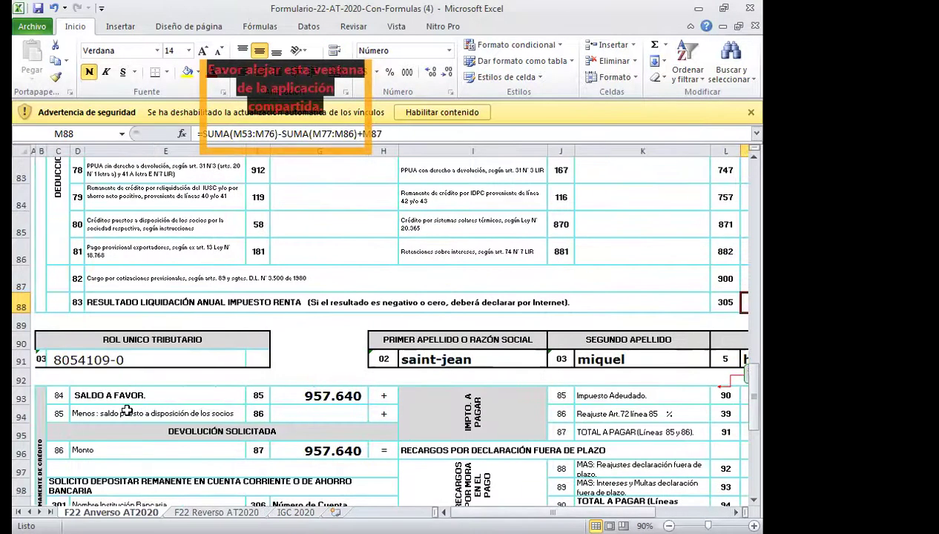
scroll(394, 424, "down", 1)
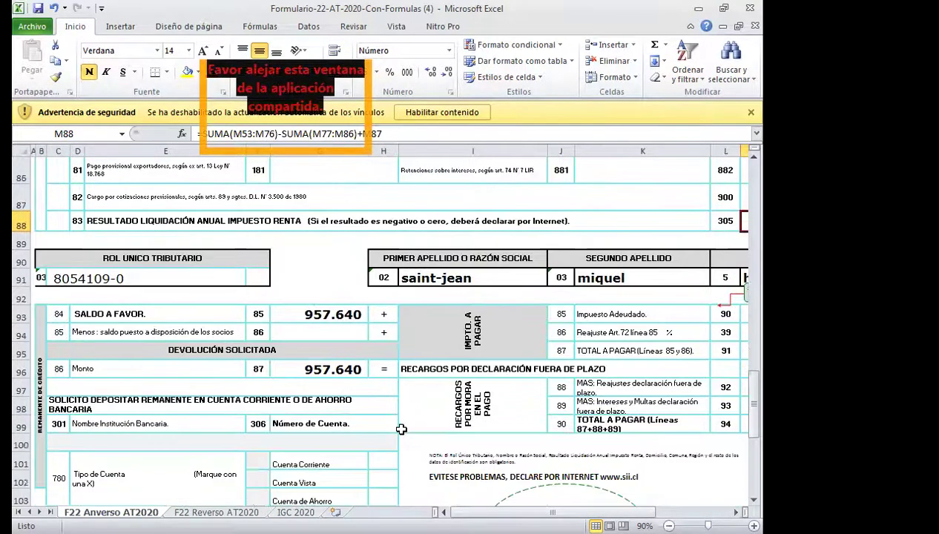
left_click(329, 368)
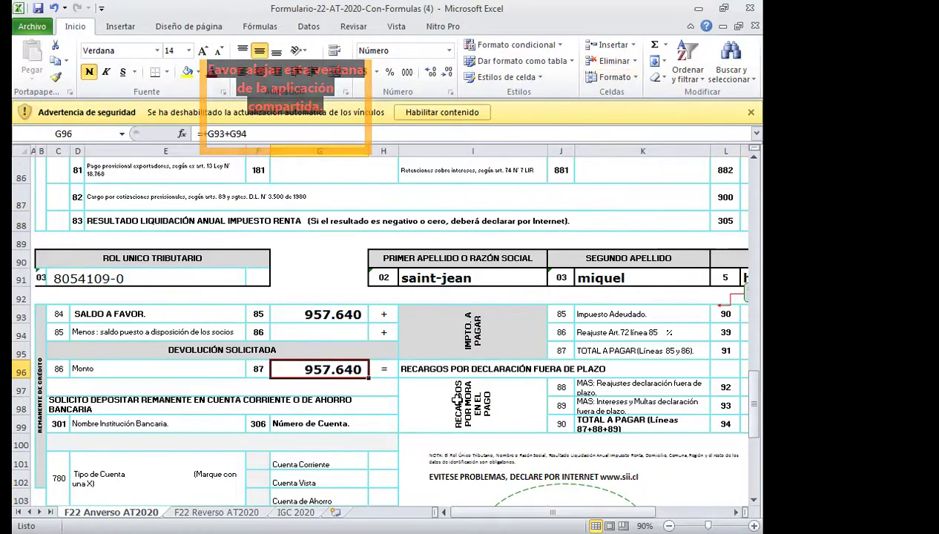
scroll(458, 400, "up", 5)
scroll(458, 400, "up", 20)
scroll(457, 401, "down", 12)
scroll(457, 401, "down", 19)
scroll(459, 402, "up", 2)
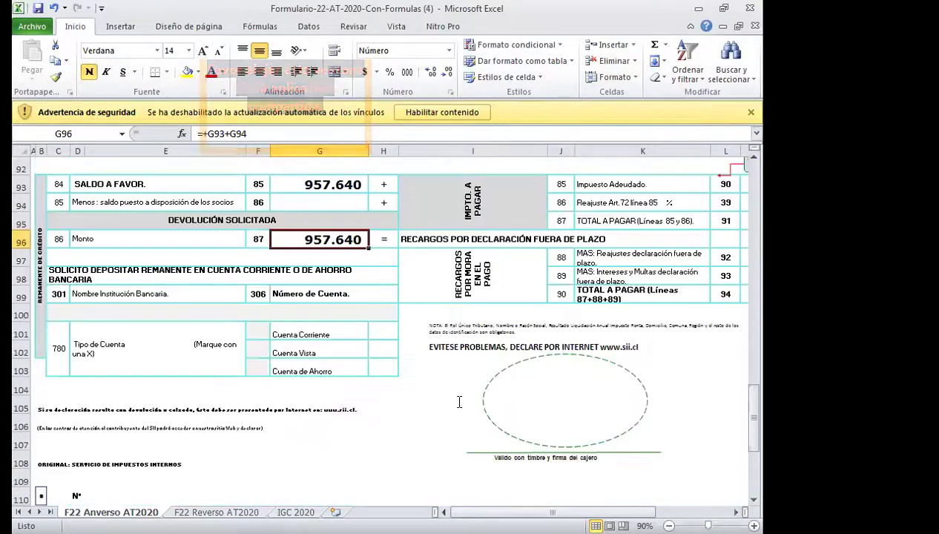
scroll(459, 402, "down", 9)
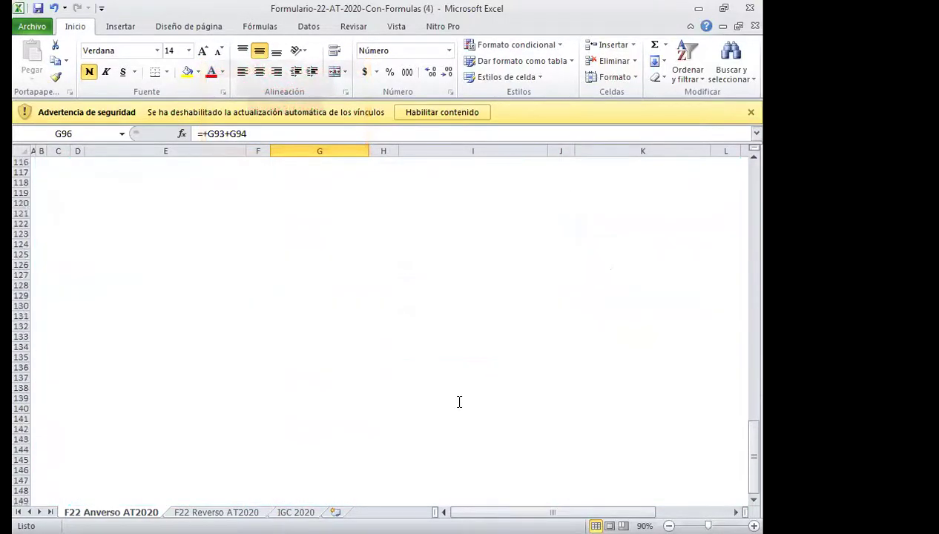
scroll(459, 402, "up", 7)
scroll(459, 403, "up", 5)
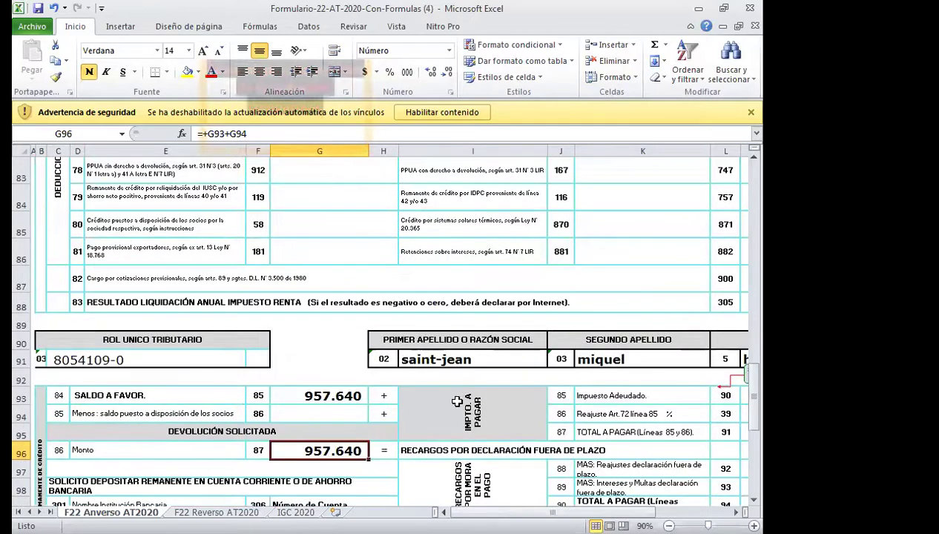
scroll(458, 401, "up", 13)
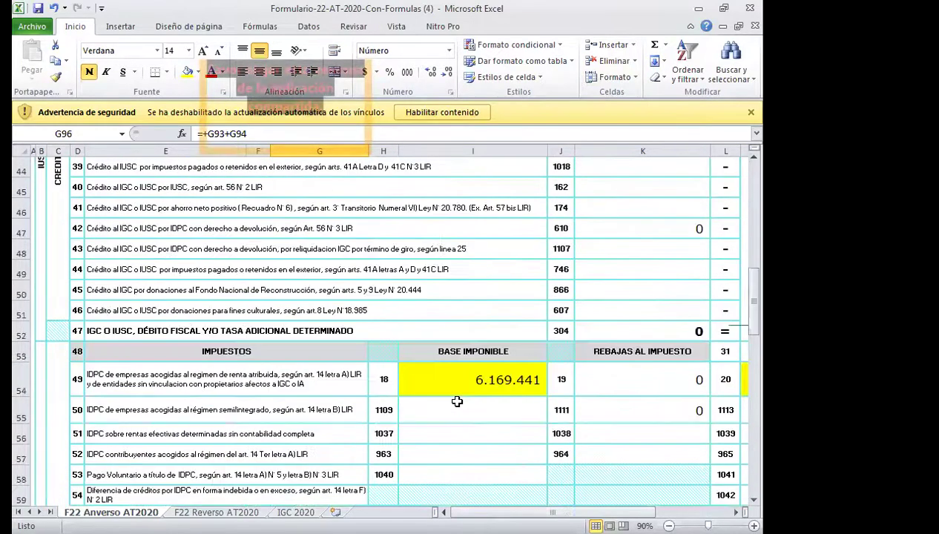
left_click(77, 353)
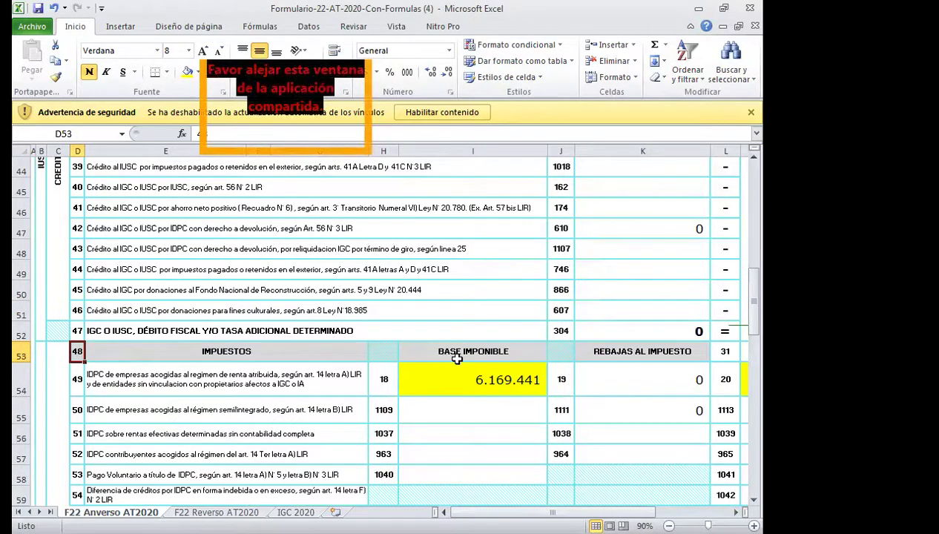
left_click(480, 353)
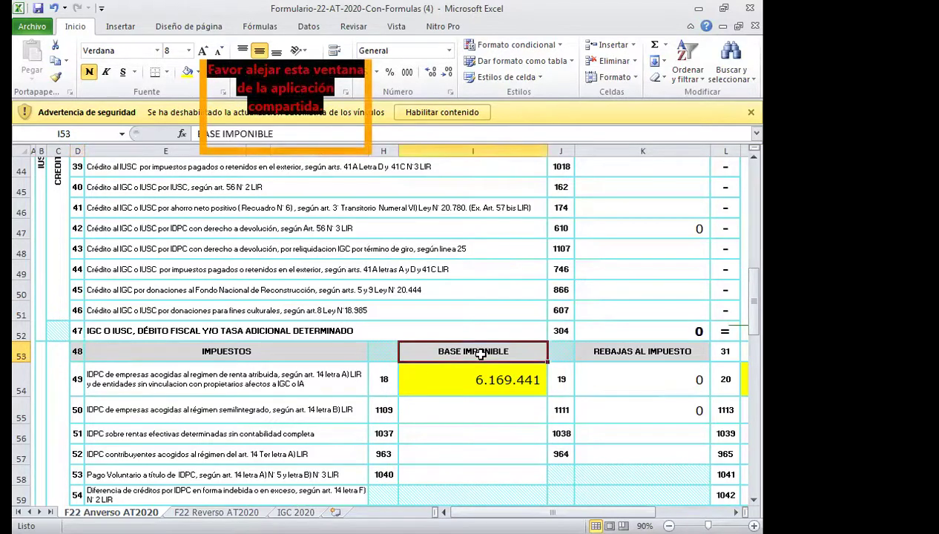
left_click(598, 350)
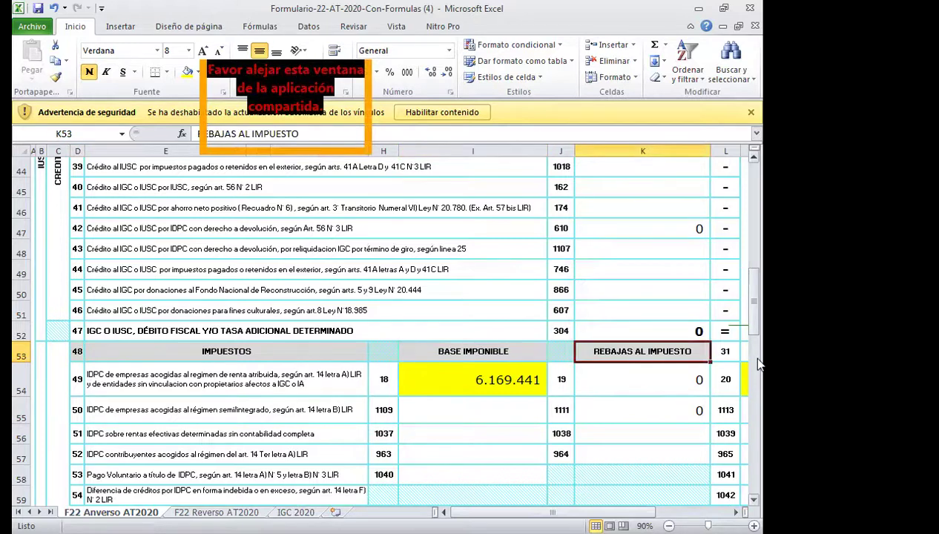
left_click(81, 379)
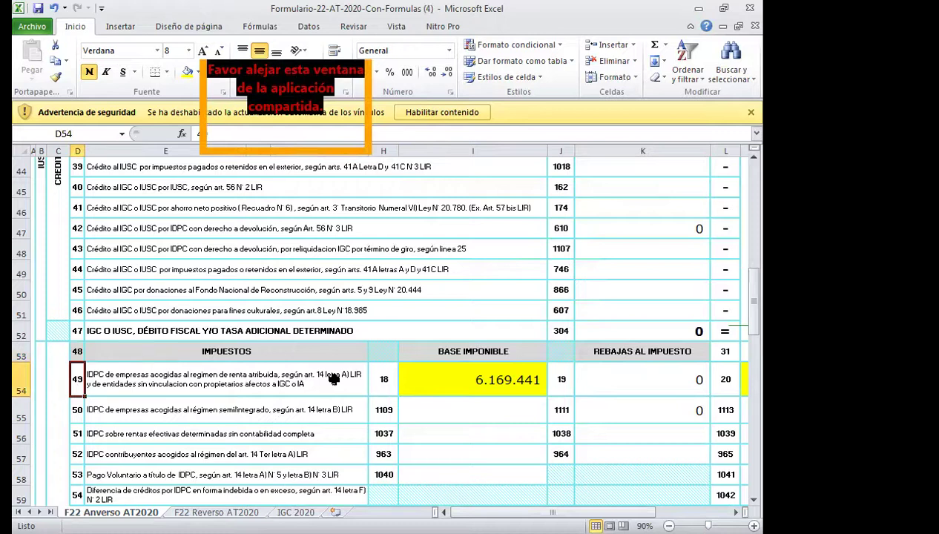
key("Right")
key("Right")
key("Right")
key("Right")
key("Right")
key("Right")
key("Right")
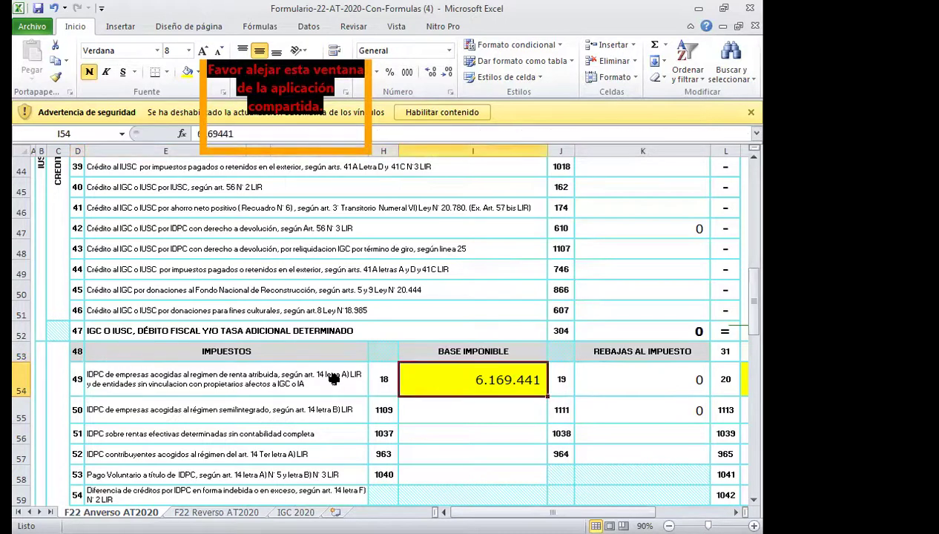
key("Down")
key("Down")
key("Down")
key("Down")
key("Down")
key("Down")
key("Down")
key("Down")
key("Down")
key("Down")
key("Down")
key("Down")
key("Down")
key("Down")
key("Down")
key("Down")
key("Down")
key("Down")
key("Down")
key("Down")
key("Down")
key("Down")
key("Down")
key("Down")
key("Down")
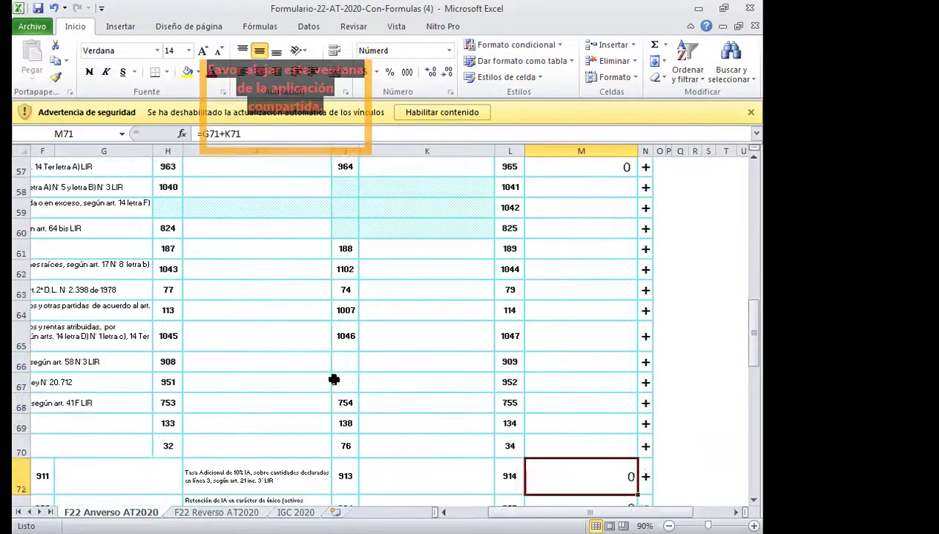
key("Up")
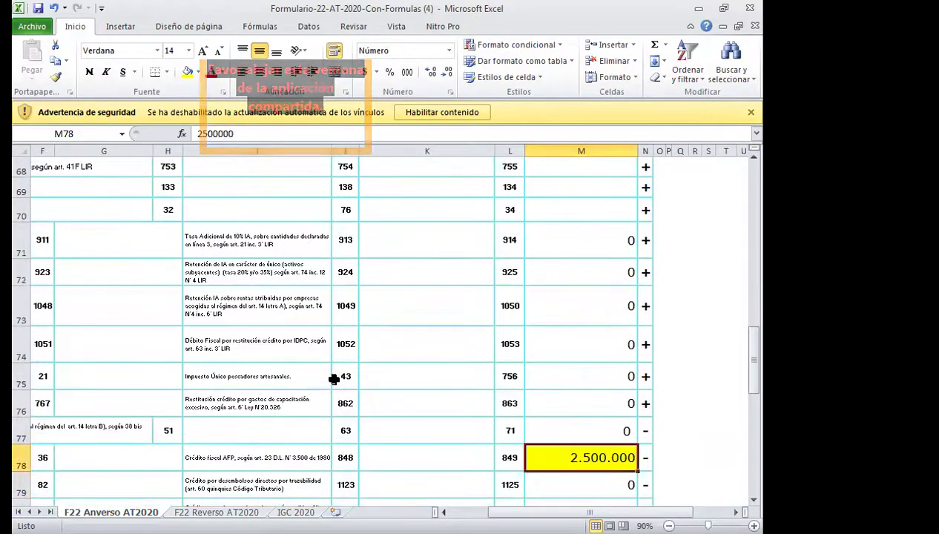
key("Left")
key("Left")
key("Left")
key("Left")
key("Left")
key("Left")
key("Left")
key("Left")
key("Left")
key("Left")
key("Right")
key("Right")
key("Right")
key("Right")
key("Right")
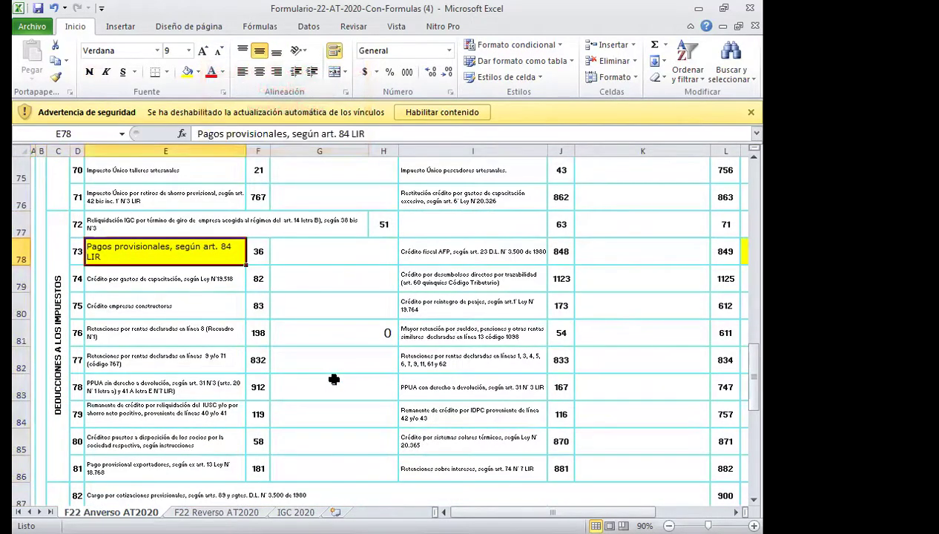
key("Left")
key("Left")
key("Right")
key("Right")
key("Right")
key("Right")
key("Right")
key("Right")
key("Right")
key("Right")
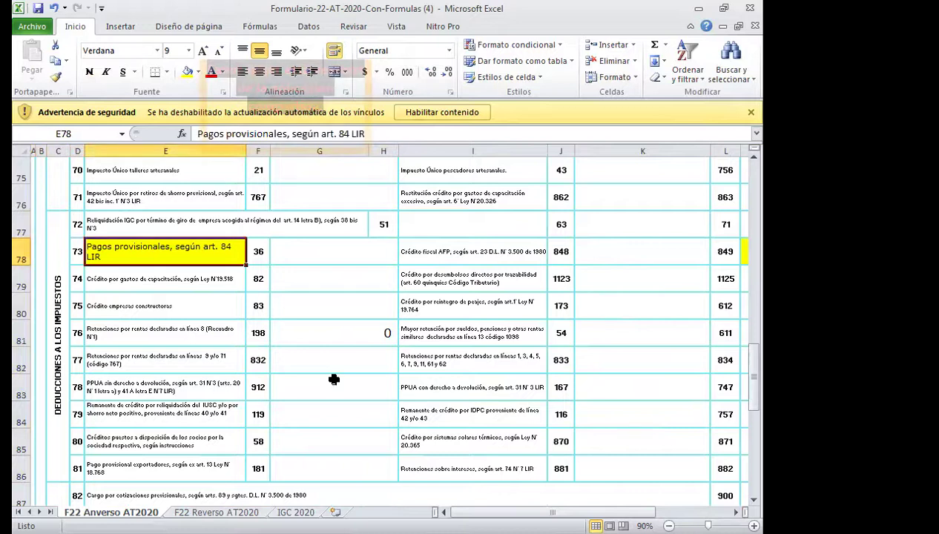
key("Left")
key("Right")
key("Left")
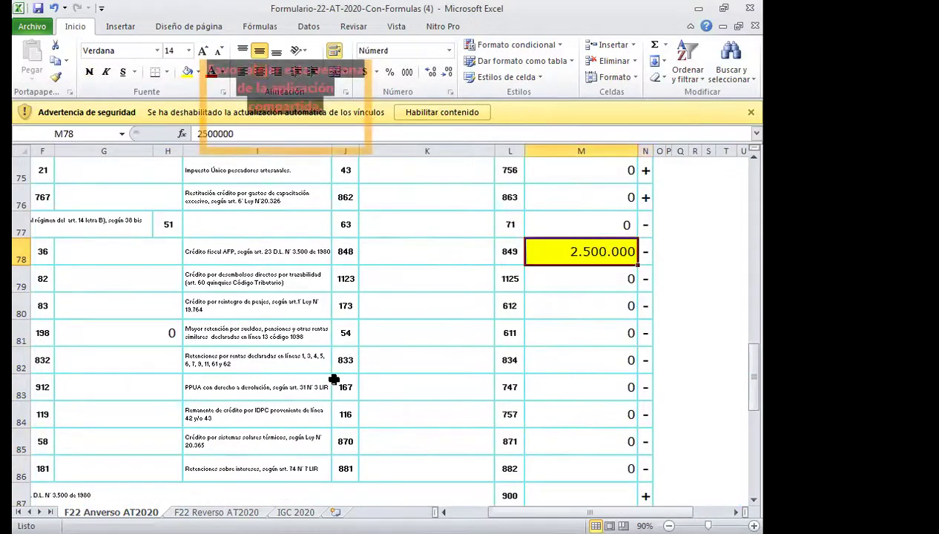
key("Left")
key("Right")
key("Down")
key("Down")
key("Down")
key("Down")
key("Down")
key("Down")
key("Down")
key("Down")
key("Down")
key("Down")
key("Down")
key("Down")
key("Down")
key("Down")
key("Down")
key("Down")
key("Down")
key("Down")
key("Down")
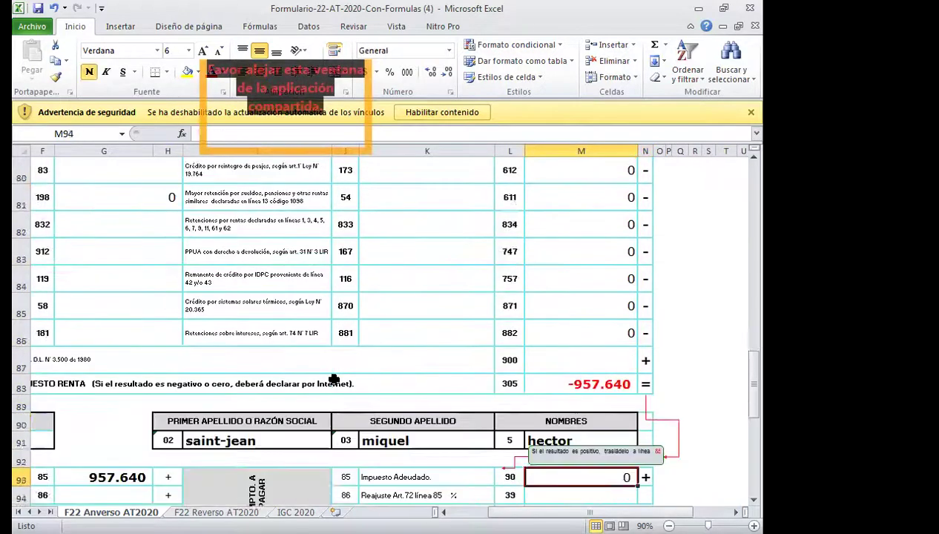
key("Up")
key("Up")
key("Up")
key("Up")
key("Up")
key("Up")
key("Up")
key("Up")
key("Up")
key("Up")
key("Up")
key("Up")
key("Up")
key("Up")
key("Up")
key("Up")
key("Up")
key("Up")
key("Up")
key("Up")
key("Up")
key("Up")
key("Up")
key("Up")
key("Up")
key("Up")
key("Up")
key("Up")
key("Up")
key("Up")
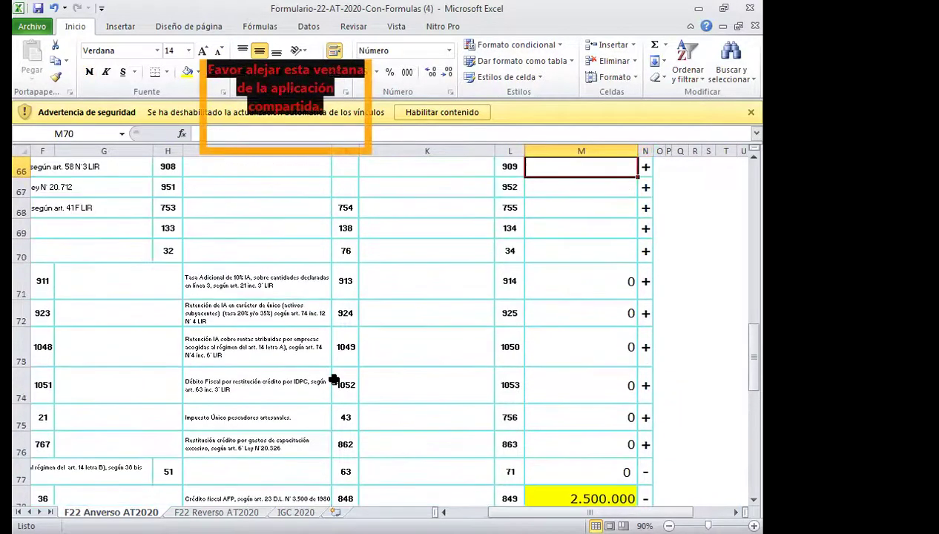
key("Up")
key("Up")
key("Up")
key("Up")
key("Up")
key("Up")
key("Up")
key("Up")
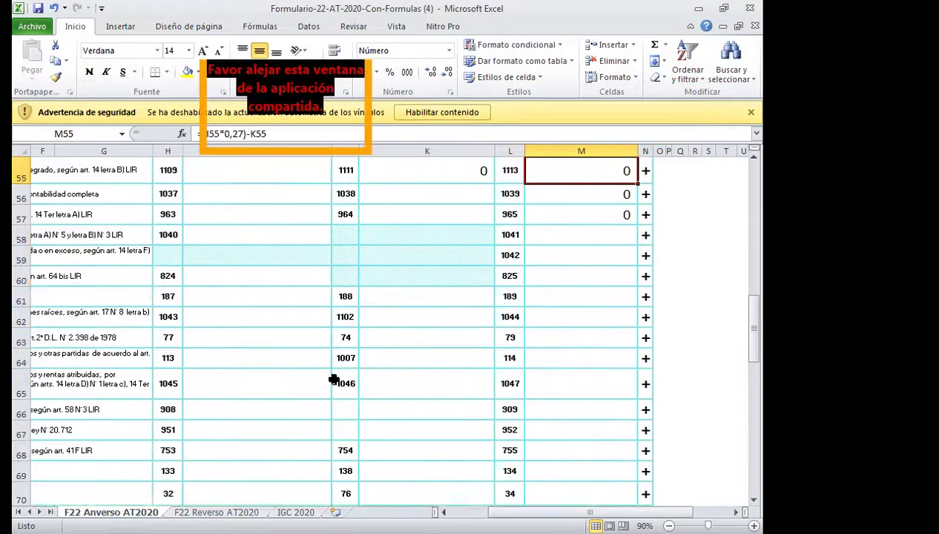